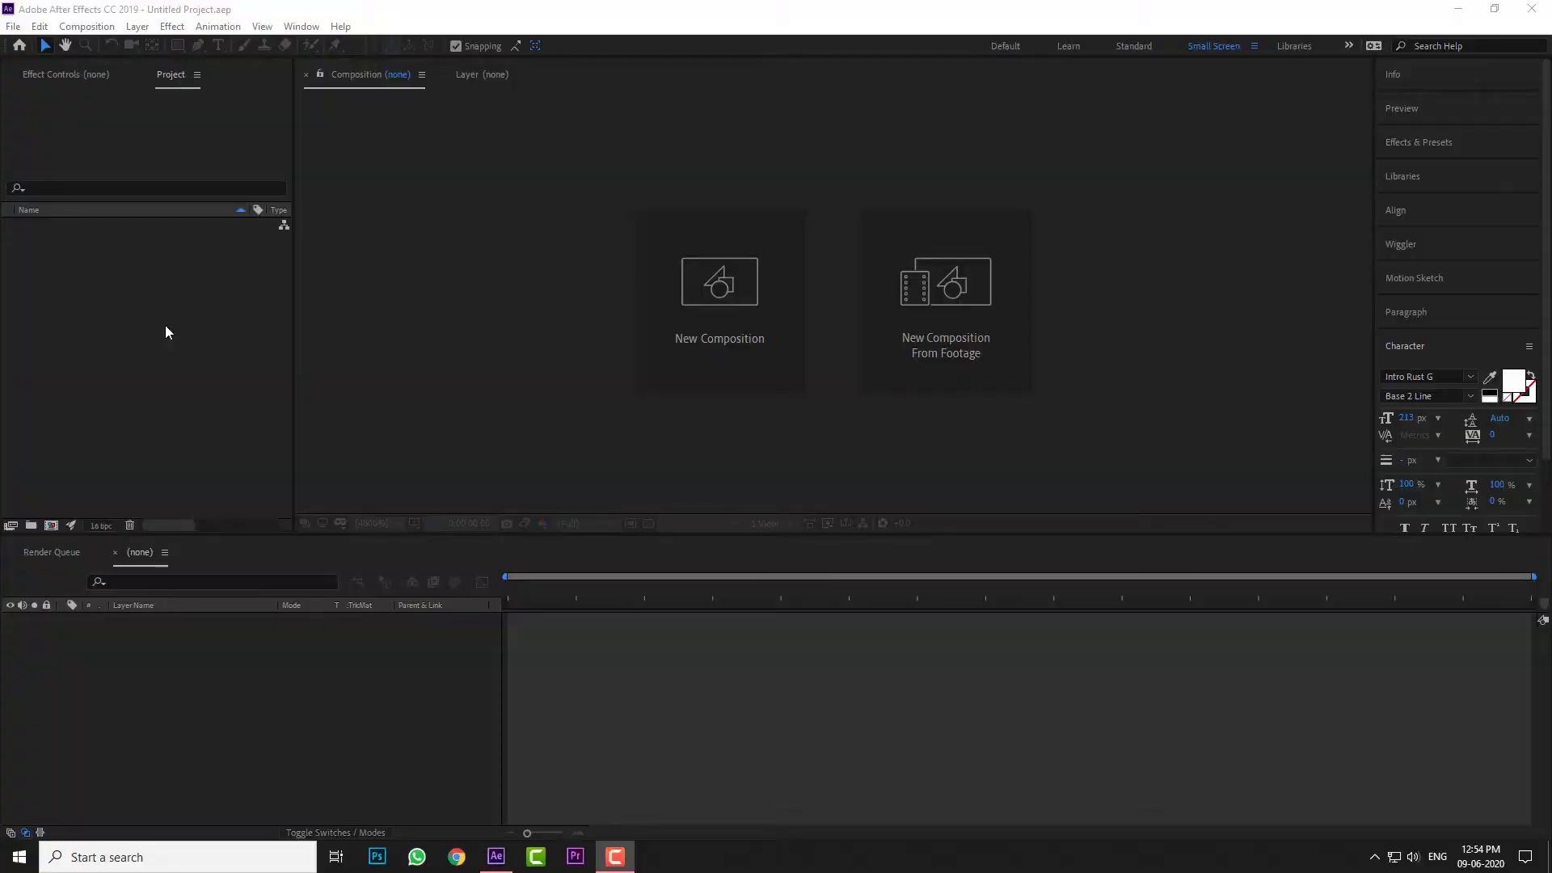
Step: Open the Import File dialog from the empty Project panel, showing the Desktop folder
{"action": "double_click", "coordinate": [165, 327]}
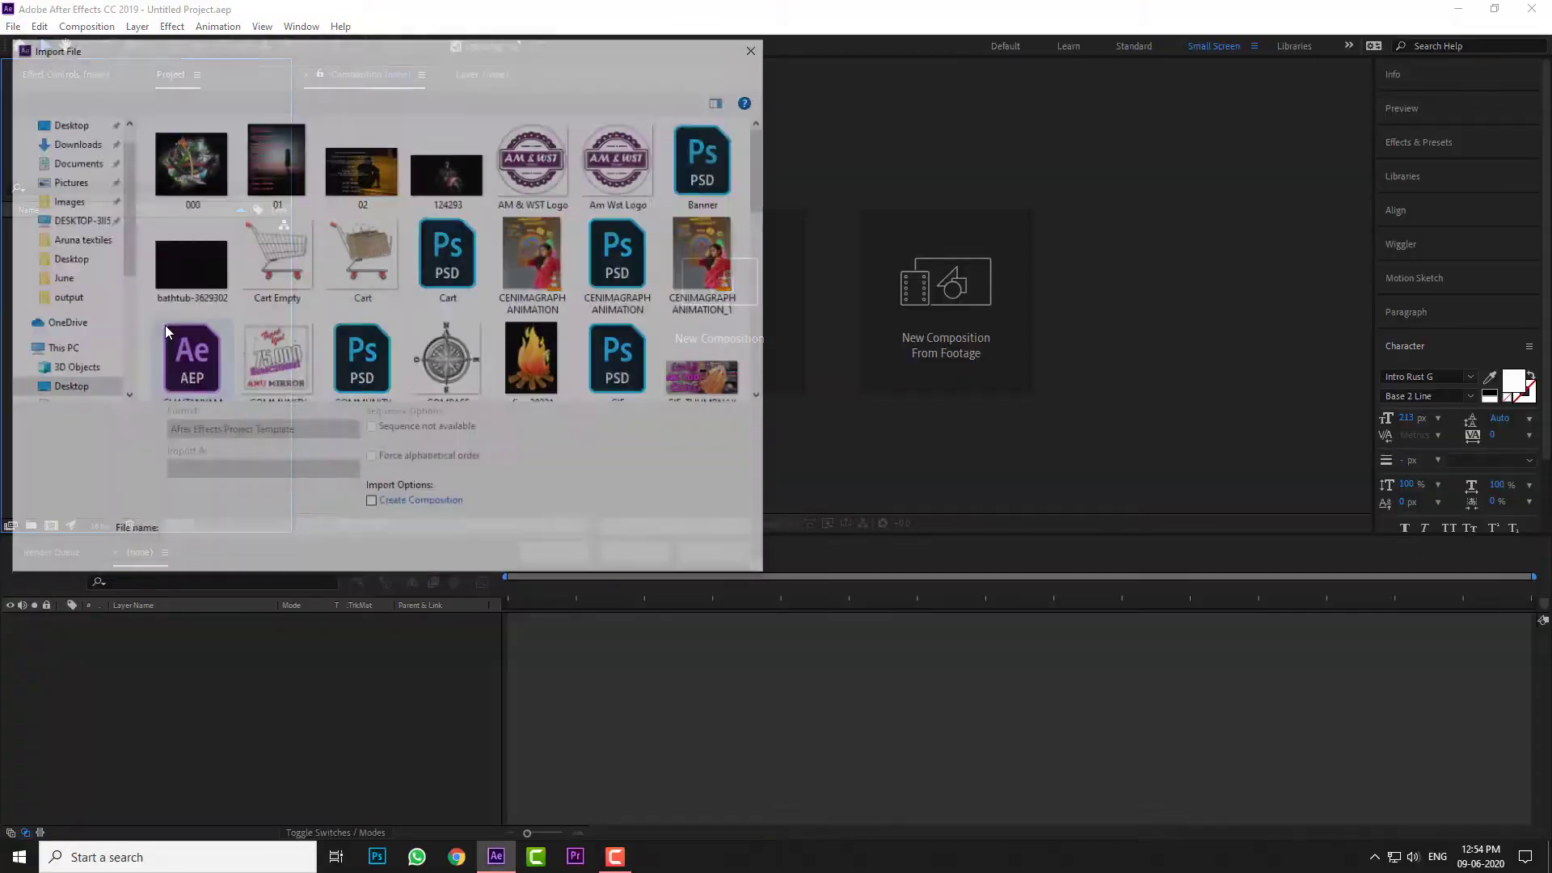
Step: Import the Snow Raw.mp4 clip from the Desktop folder into the project
{"action": "left_click_drag", "start_coordinate": [765, 198], "coordinate": [760, 343]}
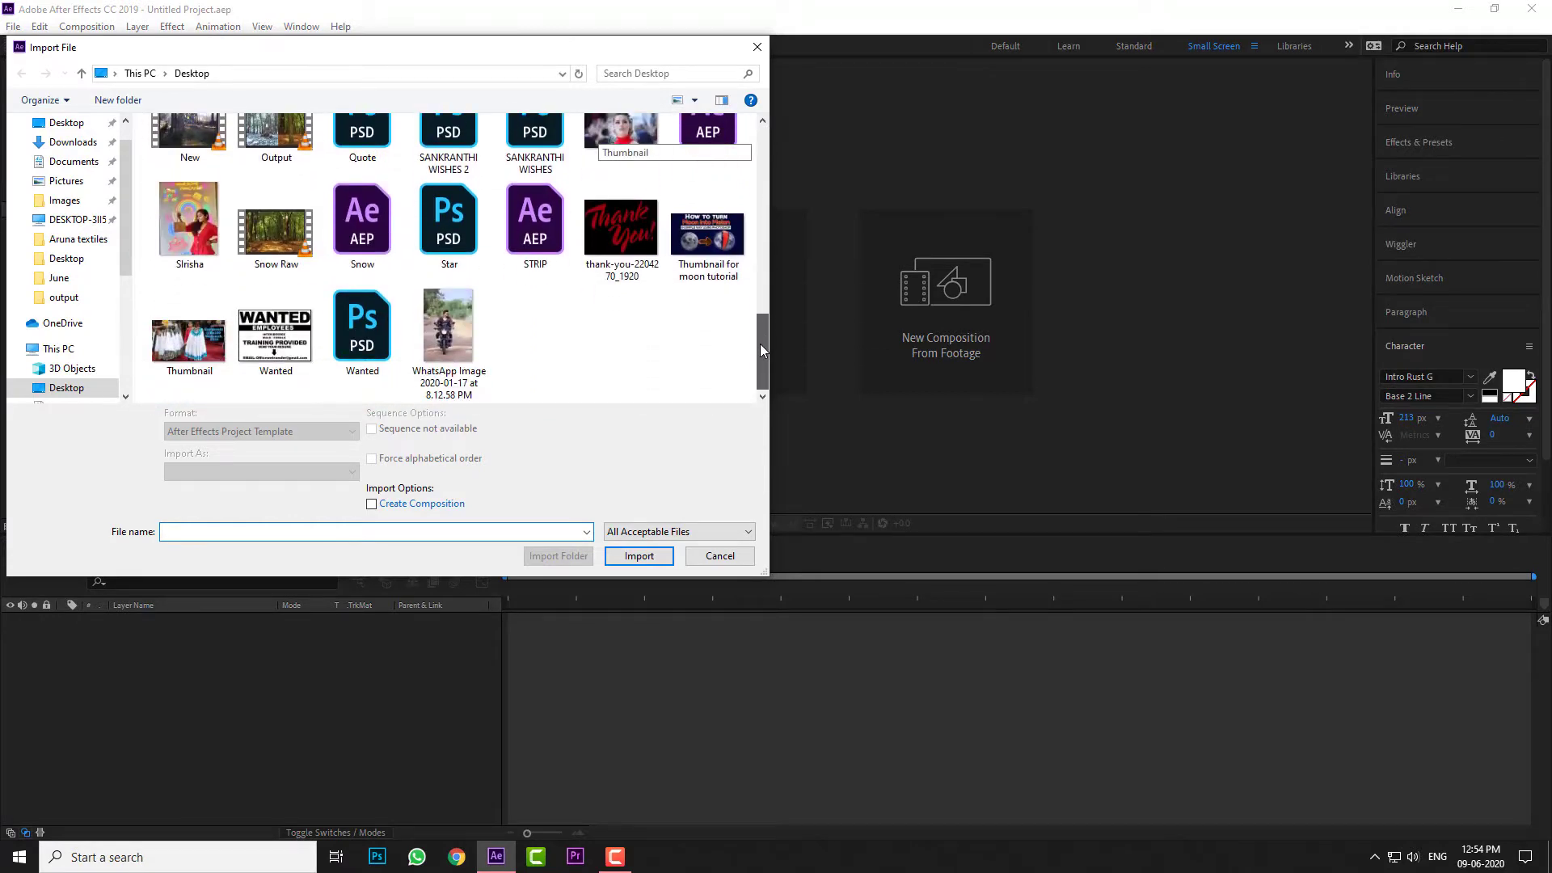
{"action": "left_click", "coordinate": [275, 230]}
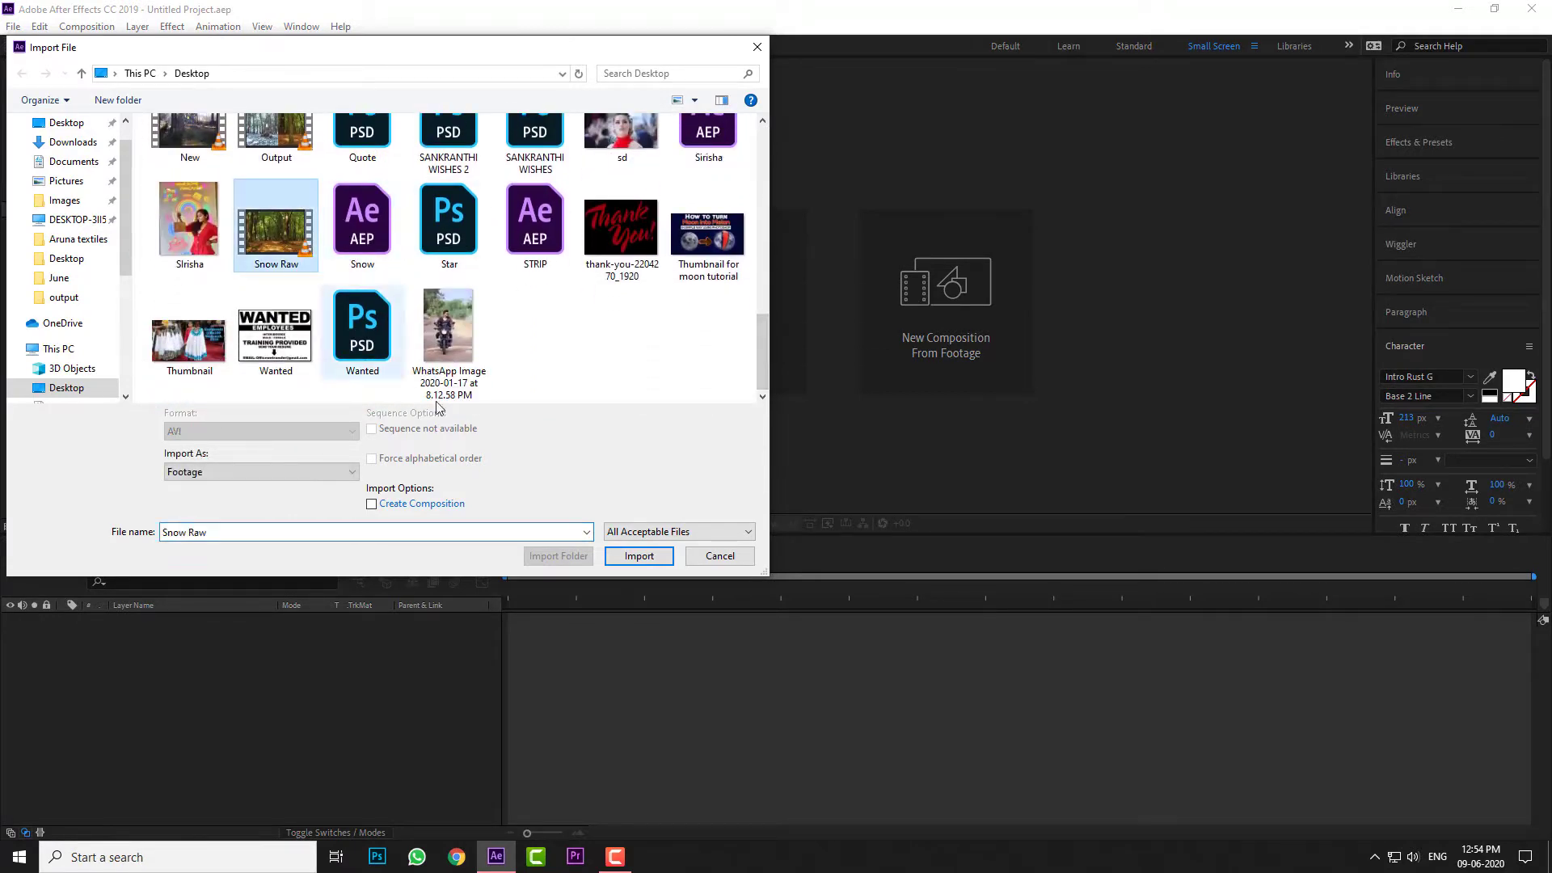
{"action": "left_click", "coordinate": [638, 556]}
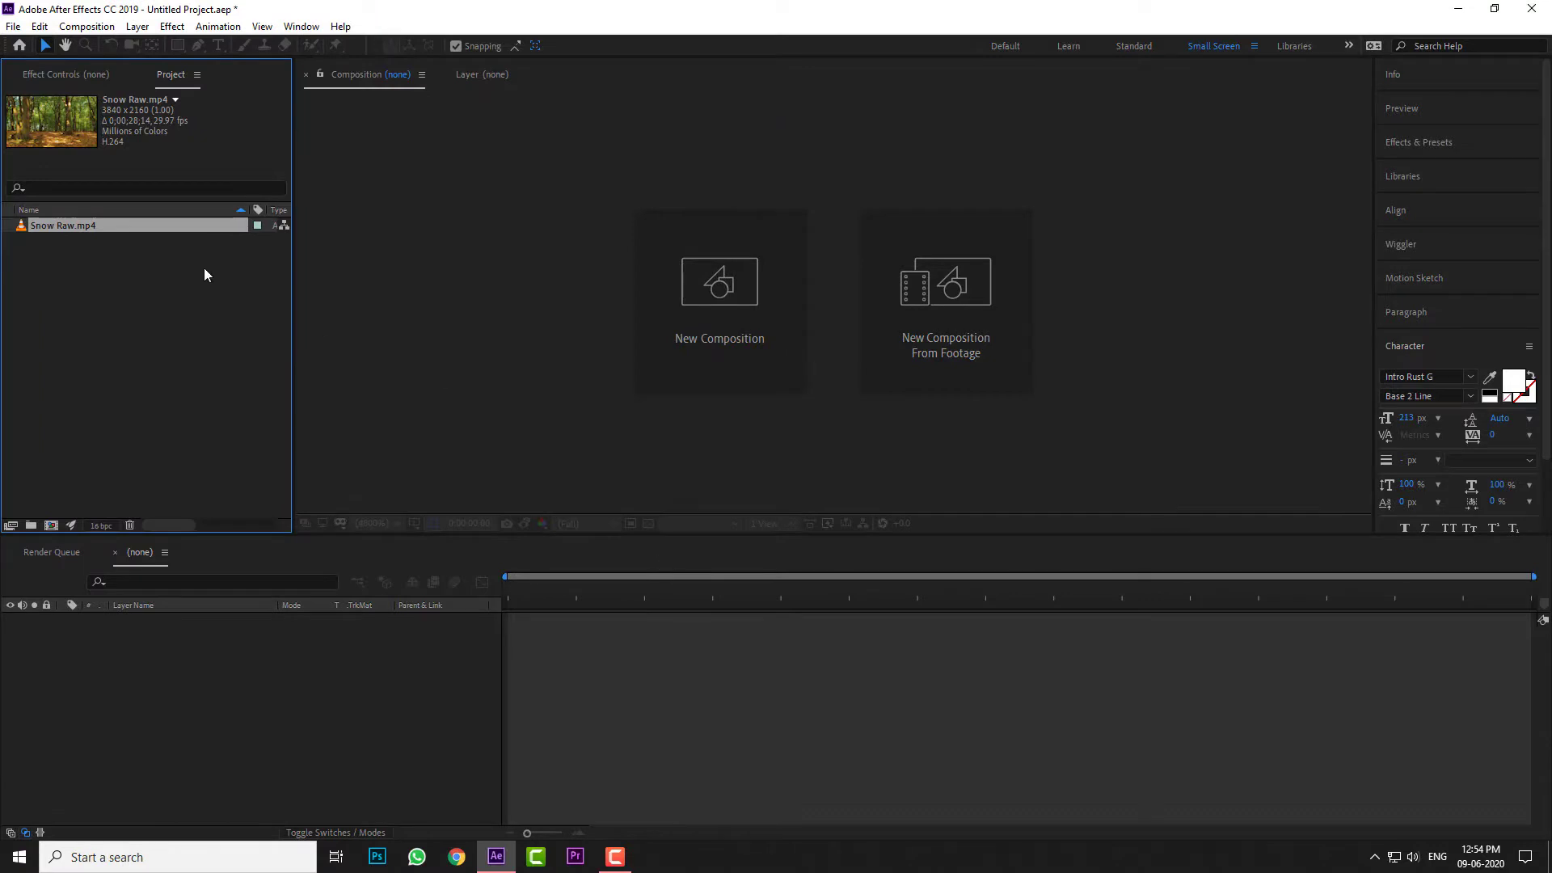
Step: Create a Snow Raw composition from the footage and scrub to around the 10-second mark
{"action": "left_click_drag", "start_coordinate": [73, 225], "coordinate": [47, 527]}
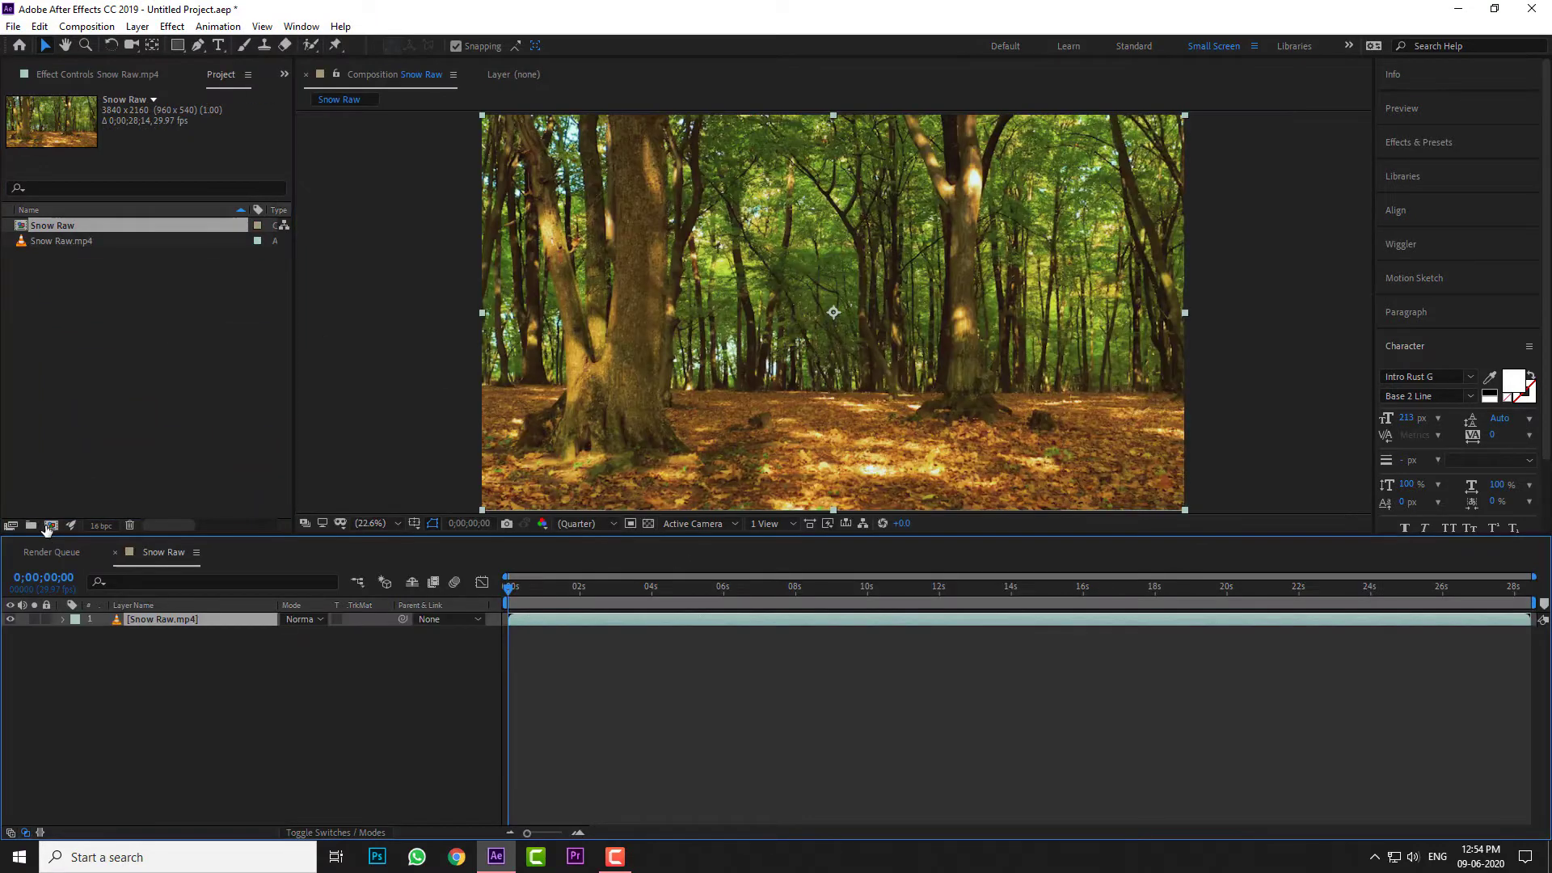
{"action": "left_click", "coordinate": [809, 587]}
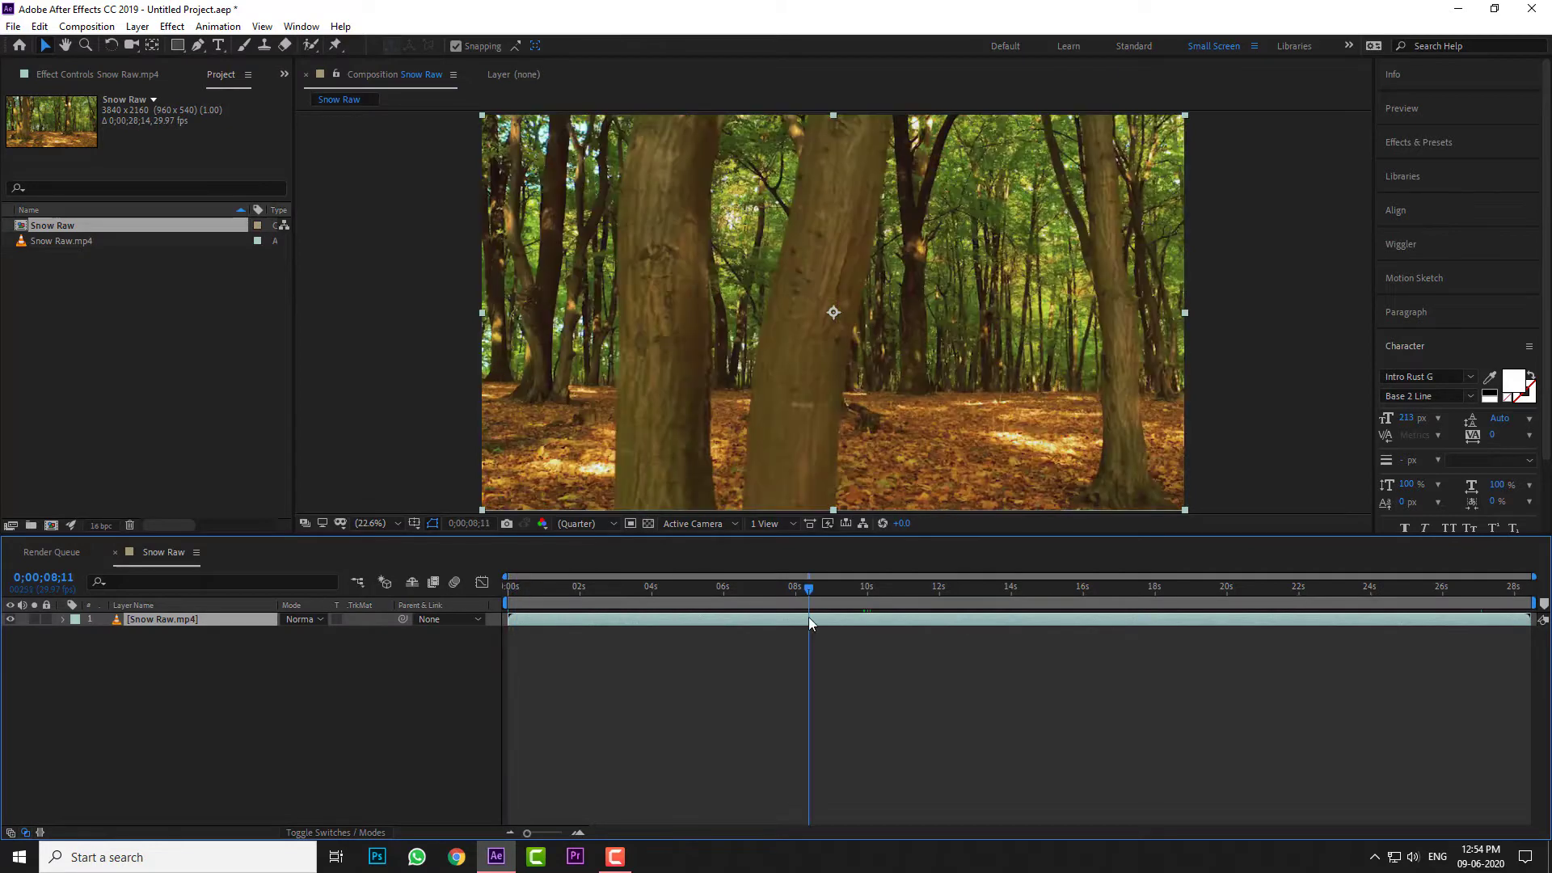
{"action": "left_click", "coordinate": [590, 525]}
{"action": "left_click", "coordinate": [590, 533]}
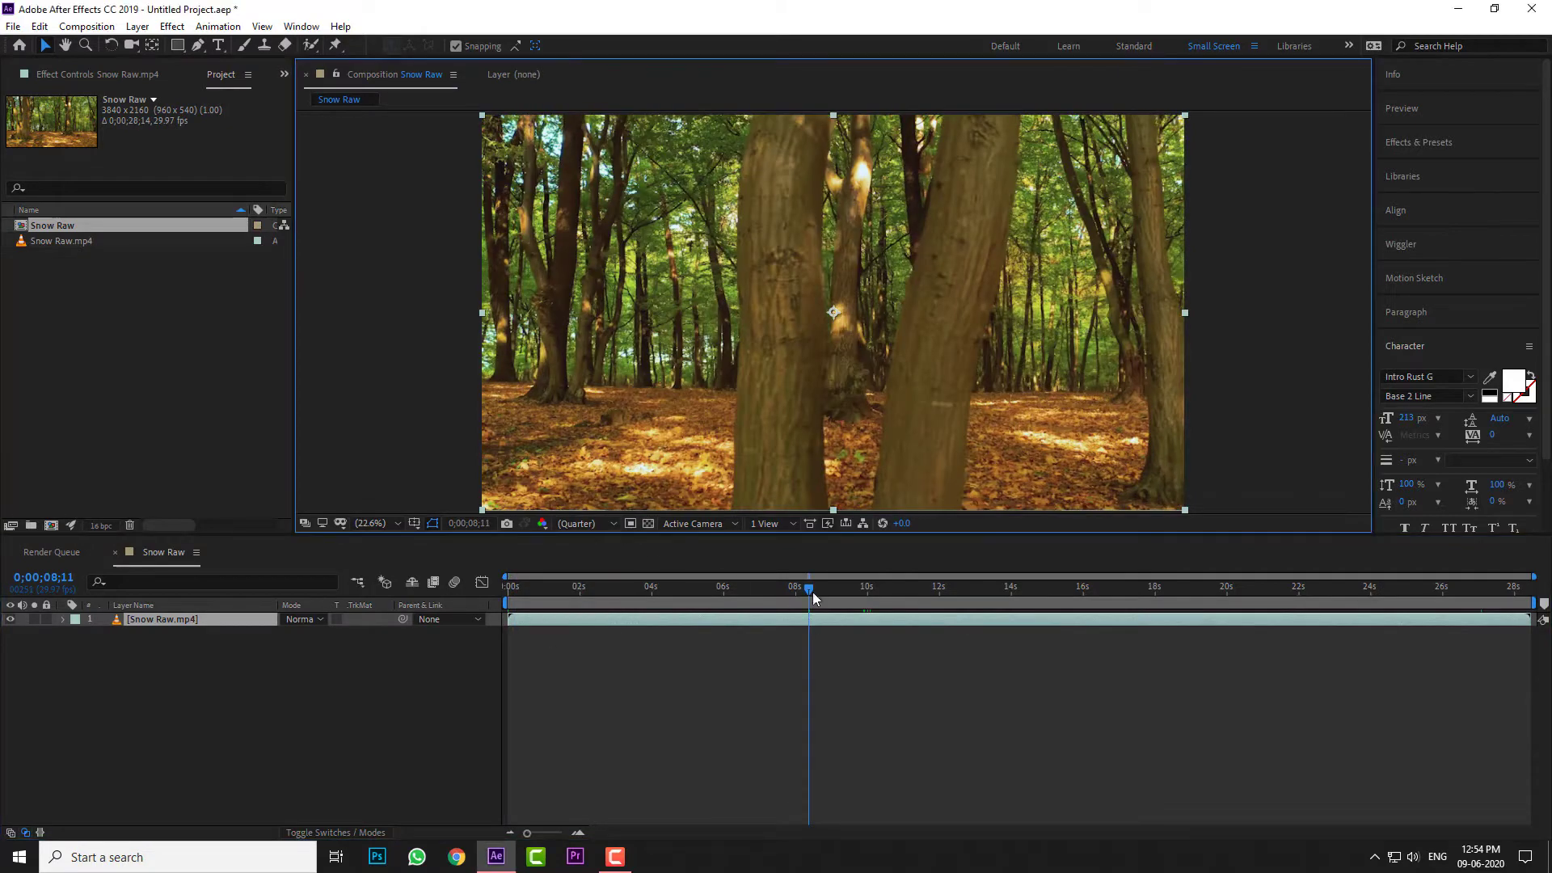
{"action": "left_click_drag", "start_coordinate": [811, 589], "coordinate": [867, 597]}
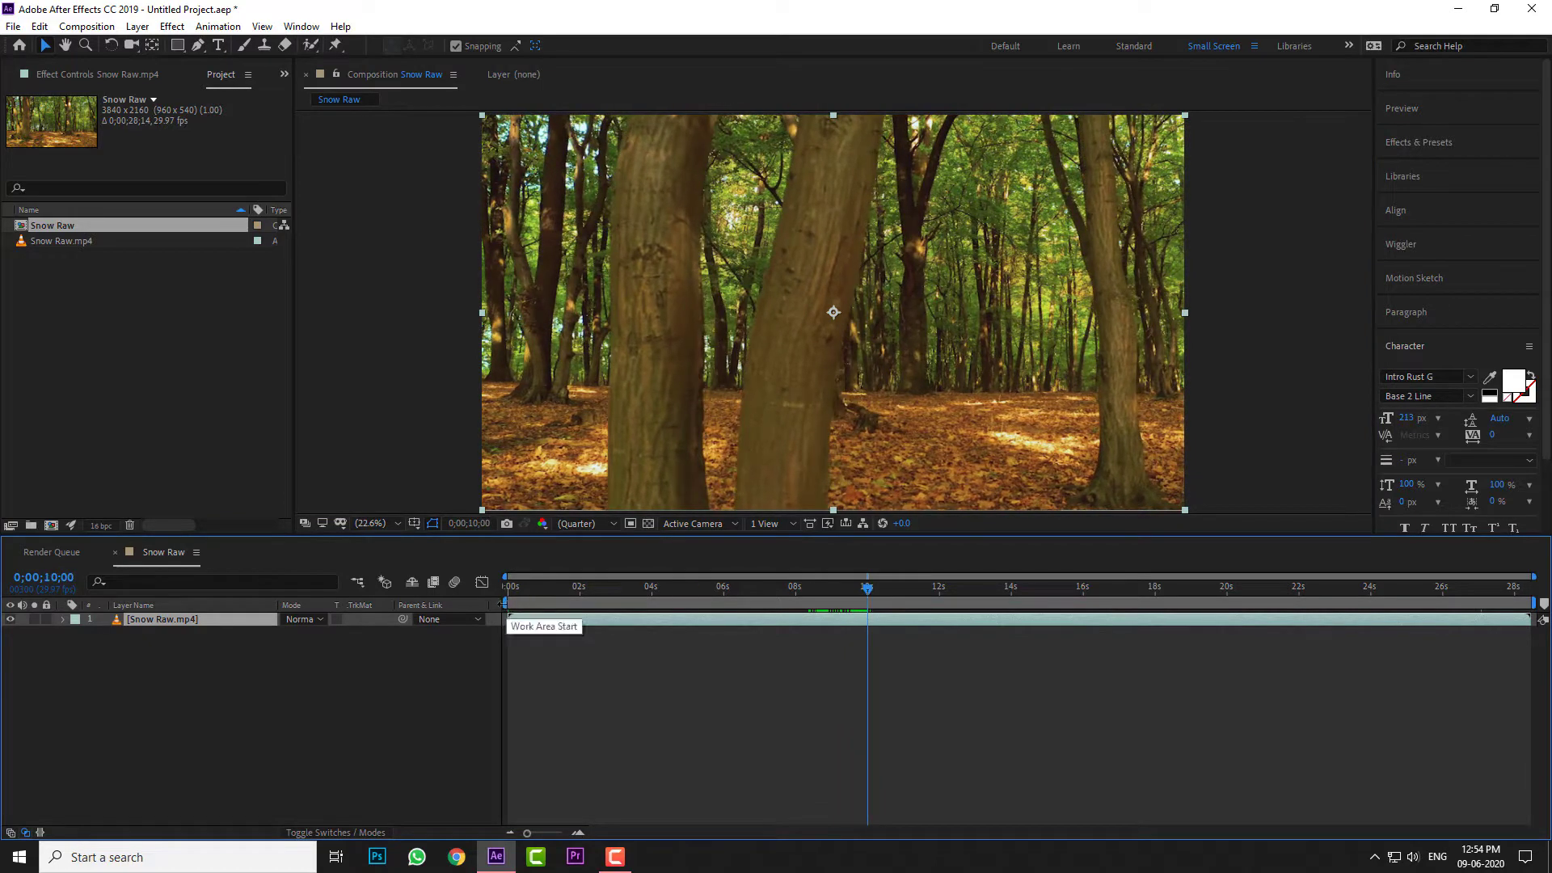
Step: Set the work area from 10 s to 20 s and trim the composition to it
{"action": "left_click_drag", "start_coordinate": [519, 606], "coordinate": [865, 602]}
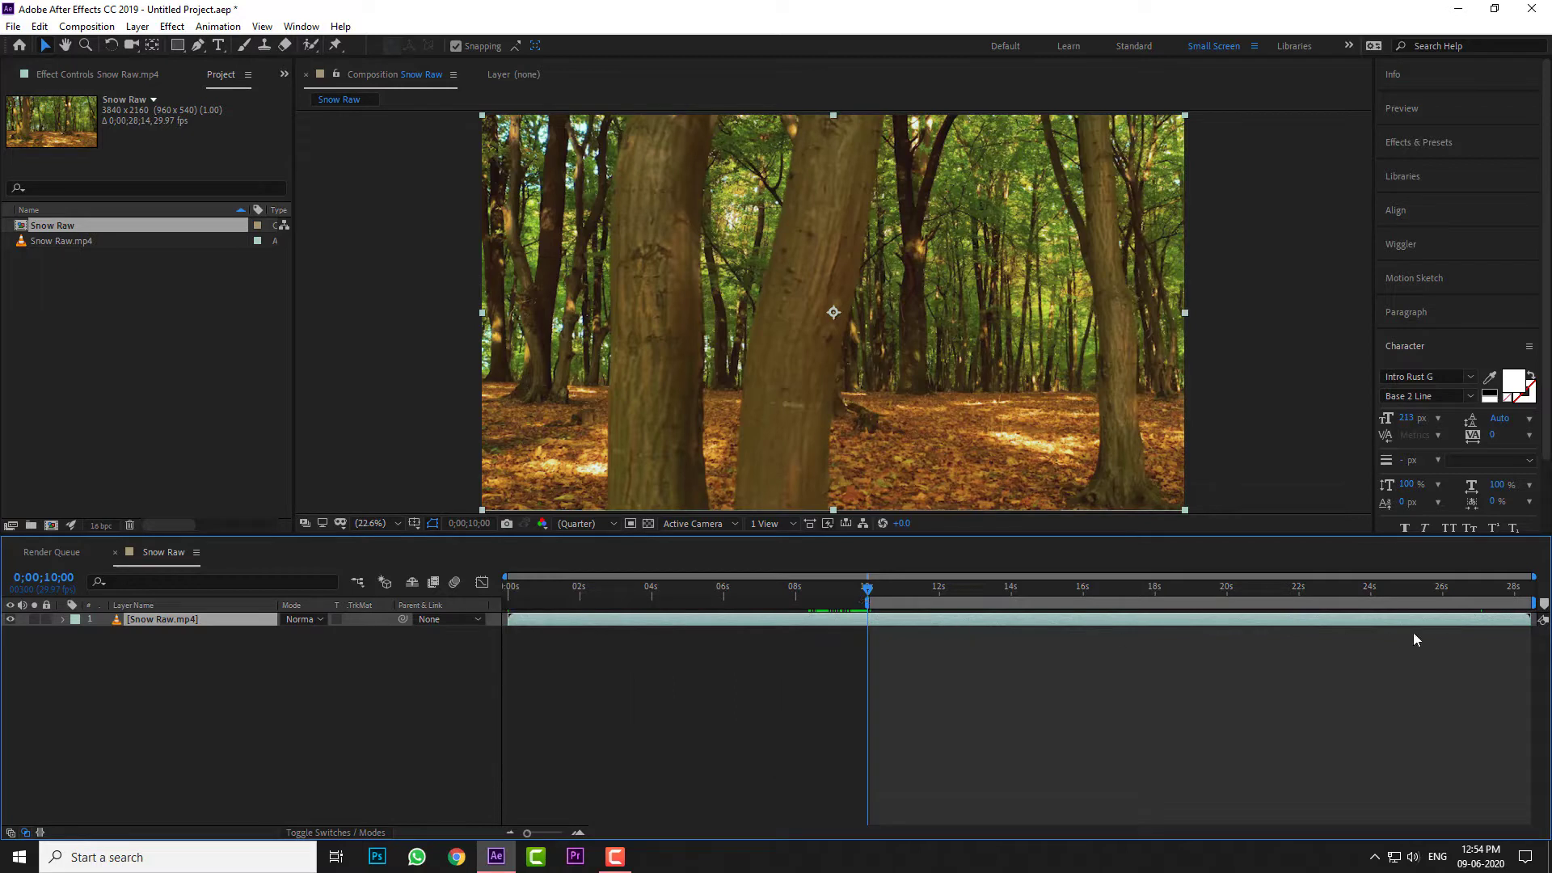
{"action": "mouse_move", "coordinate": [870, 592]}
{"action": "left_mouse_down"}
{"action": "mouse_move", "coordinate": [1046, 591]}
{"action": "mouse_move", "coordinate": [1231, 618]}
{"action": "left_mouse_up"}
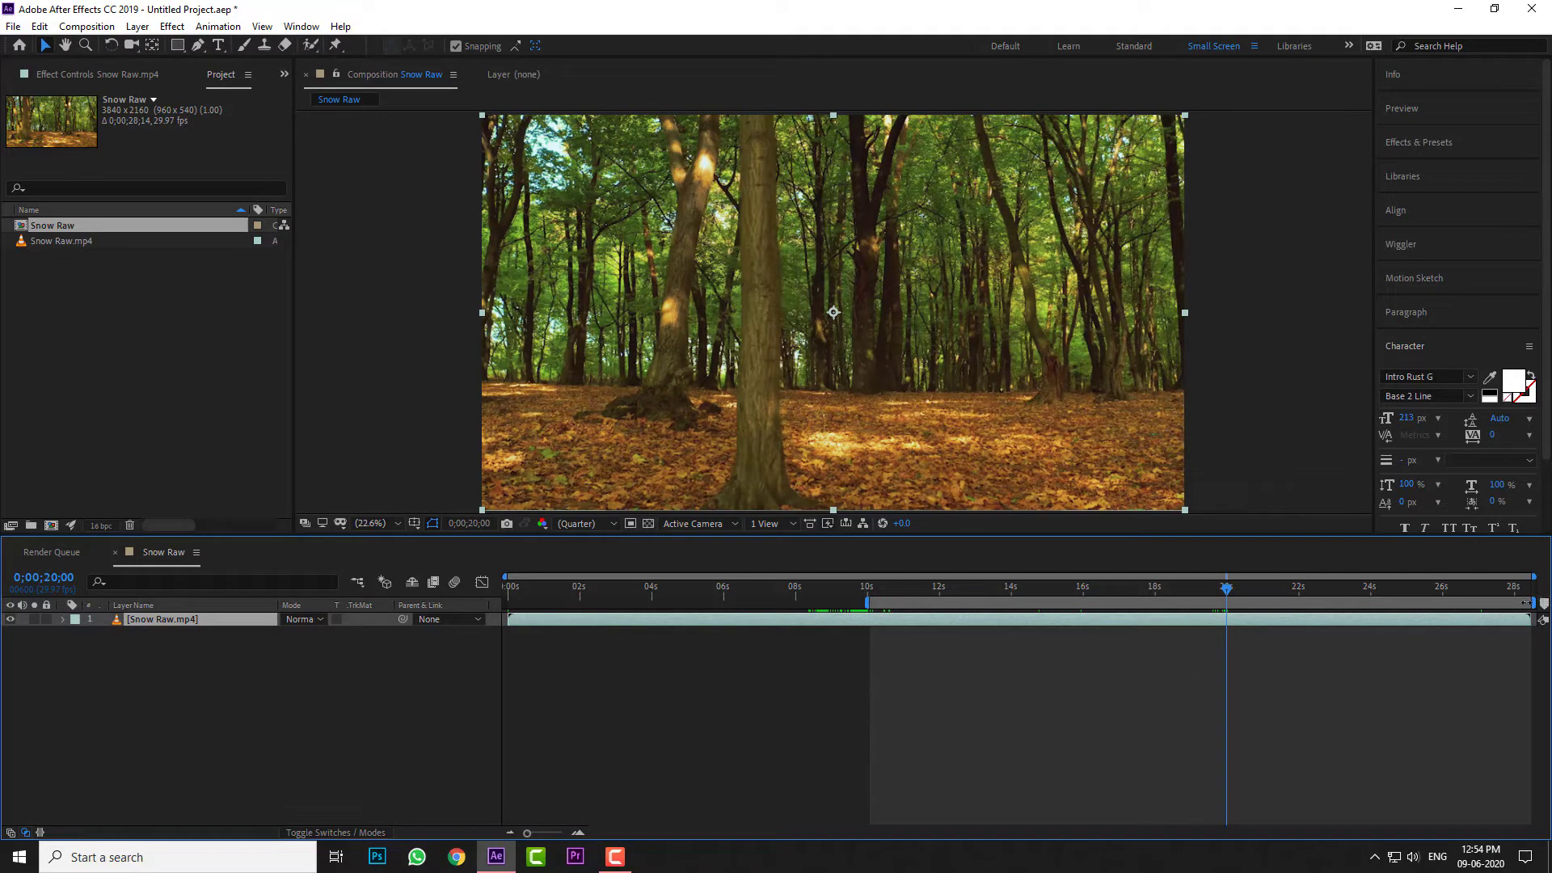
{"action": "left_click_drag", "start_coordinate": [1534, 603], "coordinate": [1234, 602]}
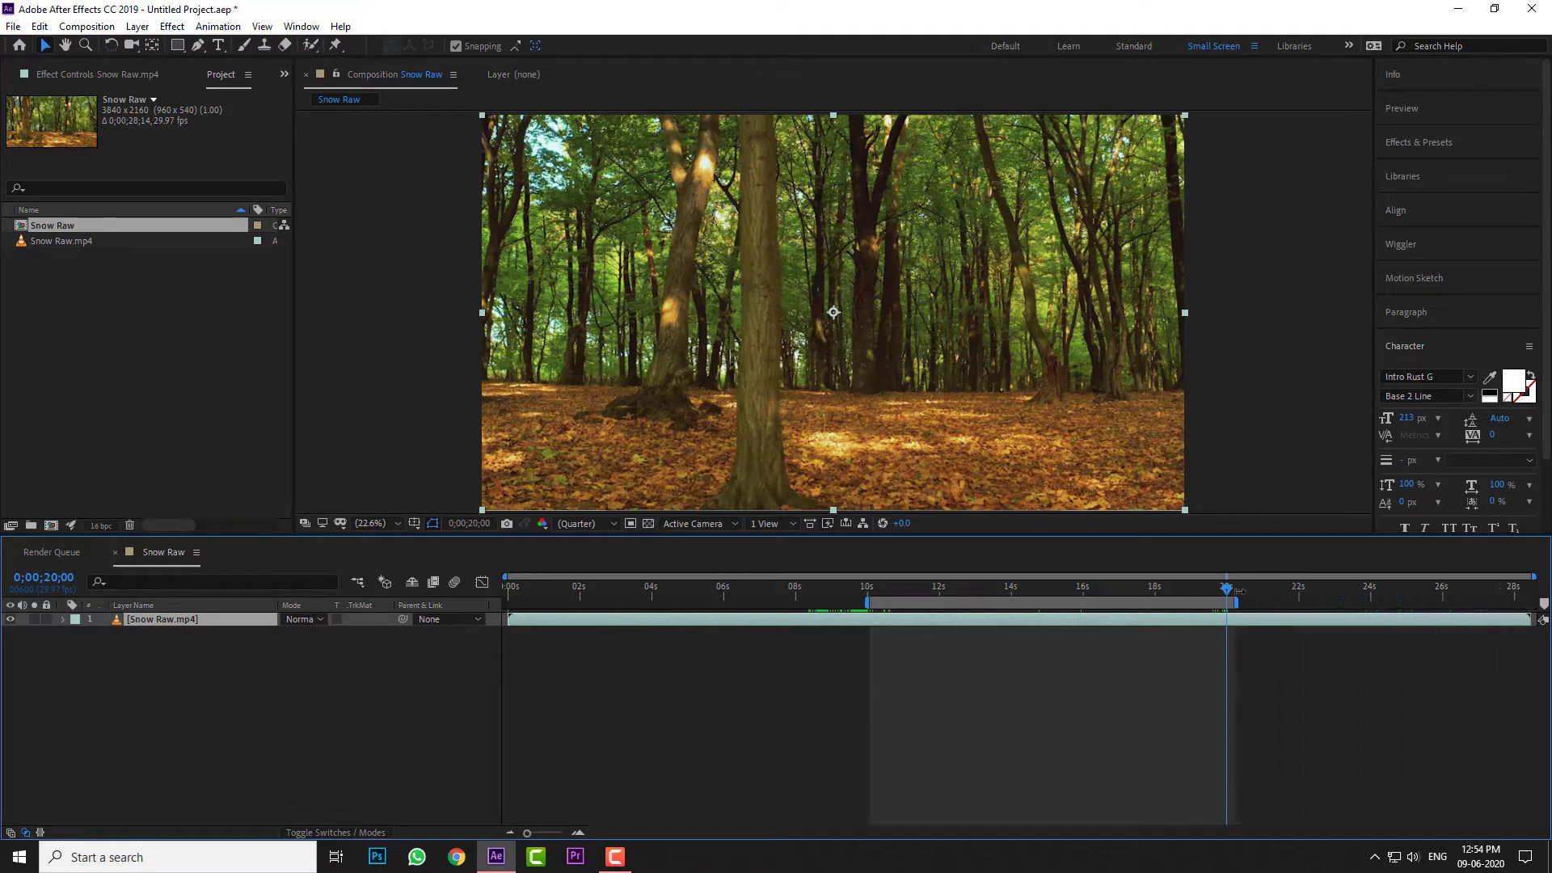
{"action": "right_click", "coordinate": [1077, 604]}
{"action": "left_click", "coordinate": [1114, 656]}
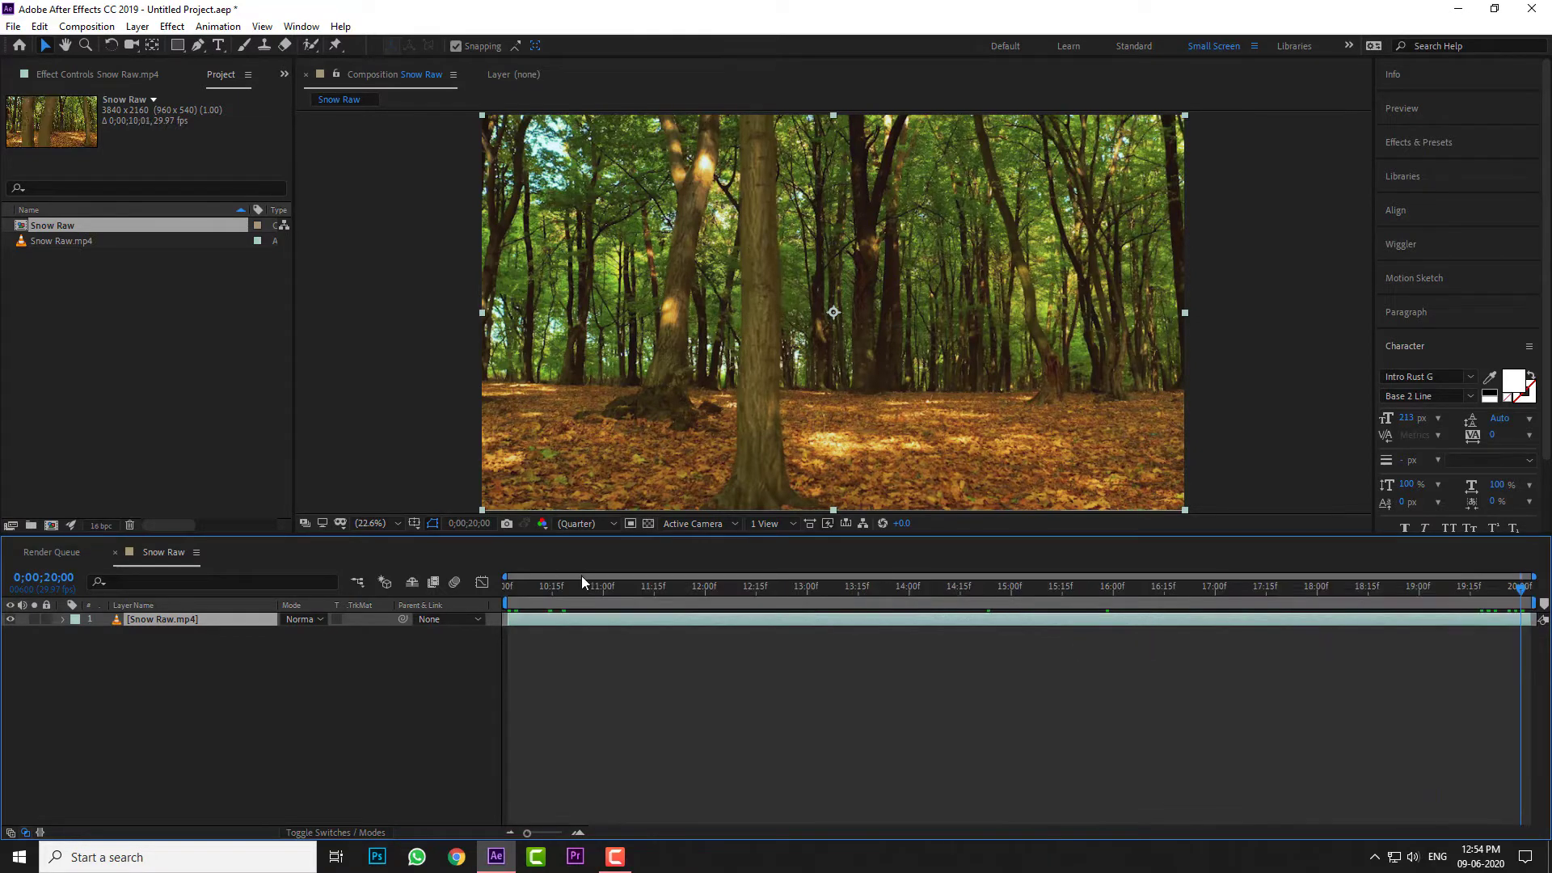
{"action": "mouse_move", "coordinate": [585, 585]}
{"action": "left_mouse_down"}
{"action": "mouse_move", "coordinate": [514, 588]}
{"action": "mouse_move", "coordinate": [909, 618]}
{"action": "mouse_move", "coordinate": [511, 618]}
{"action": "left_mouse_up"}
Step: Duplicate the Snow Raw.mp4 layer with Edit > Duplicate so two copies are stacked
{"action": "left_click", "coordinate": [188, 717]}
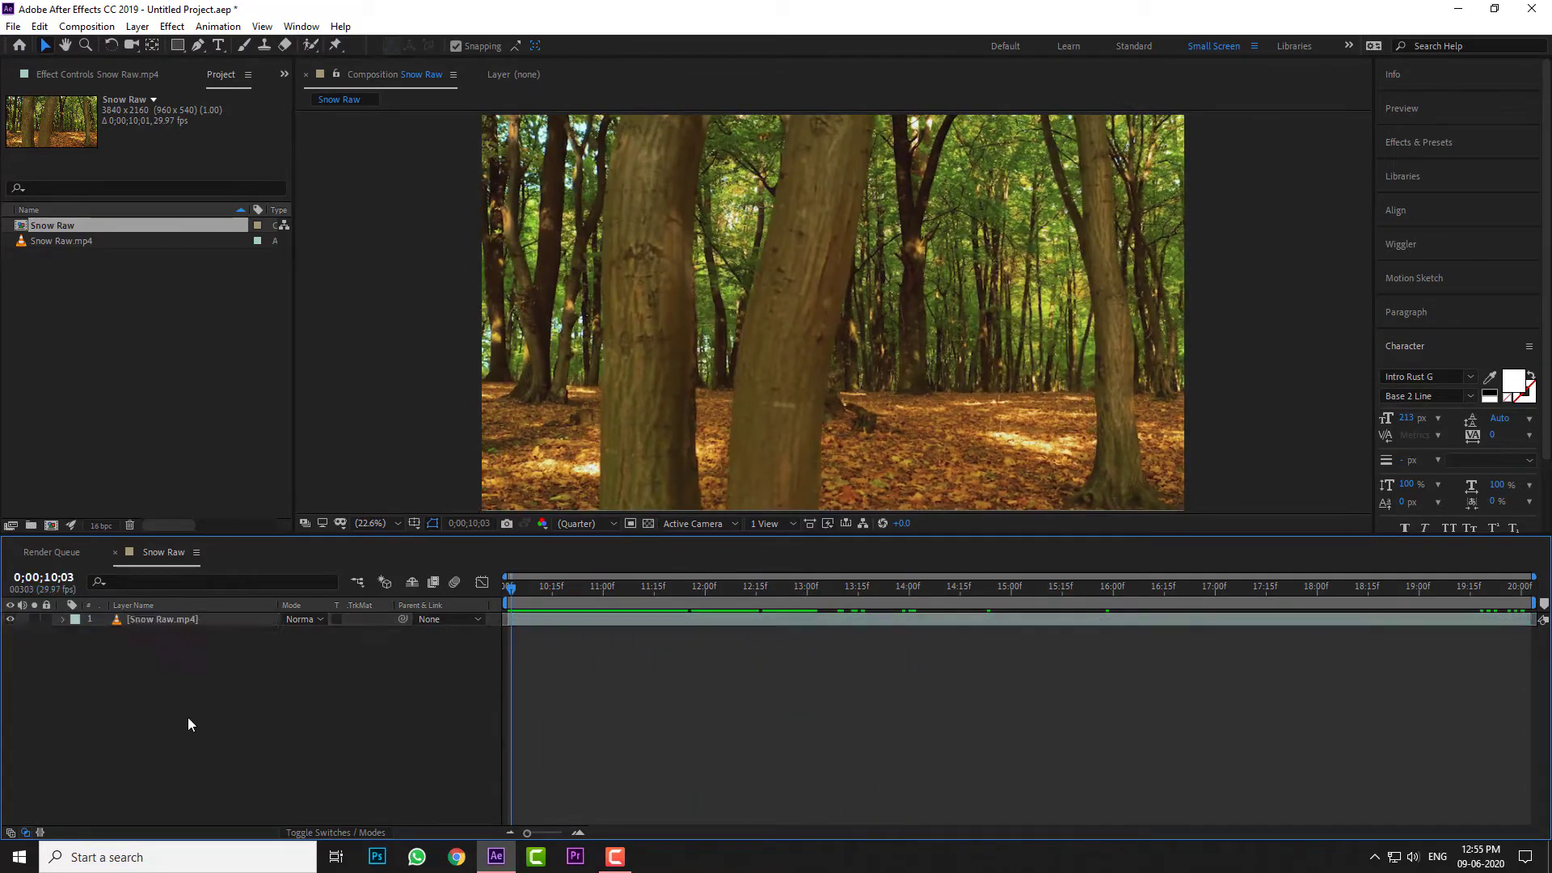
{"action": "left_click", "coordinate": [163, 620]}
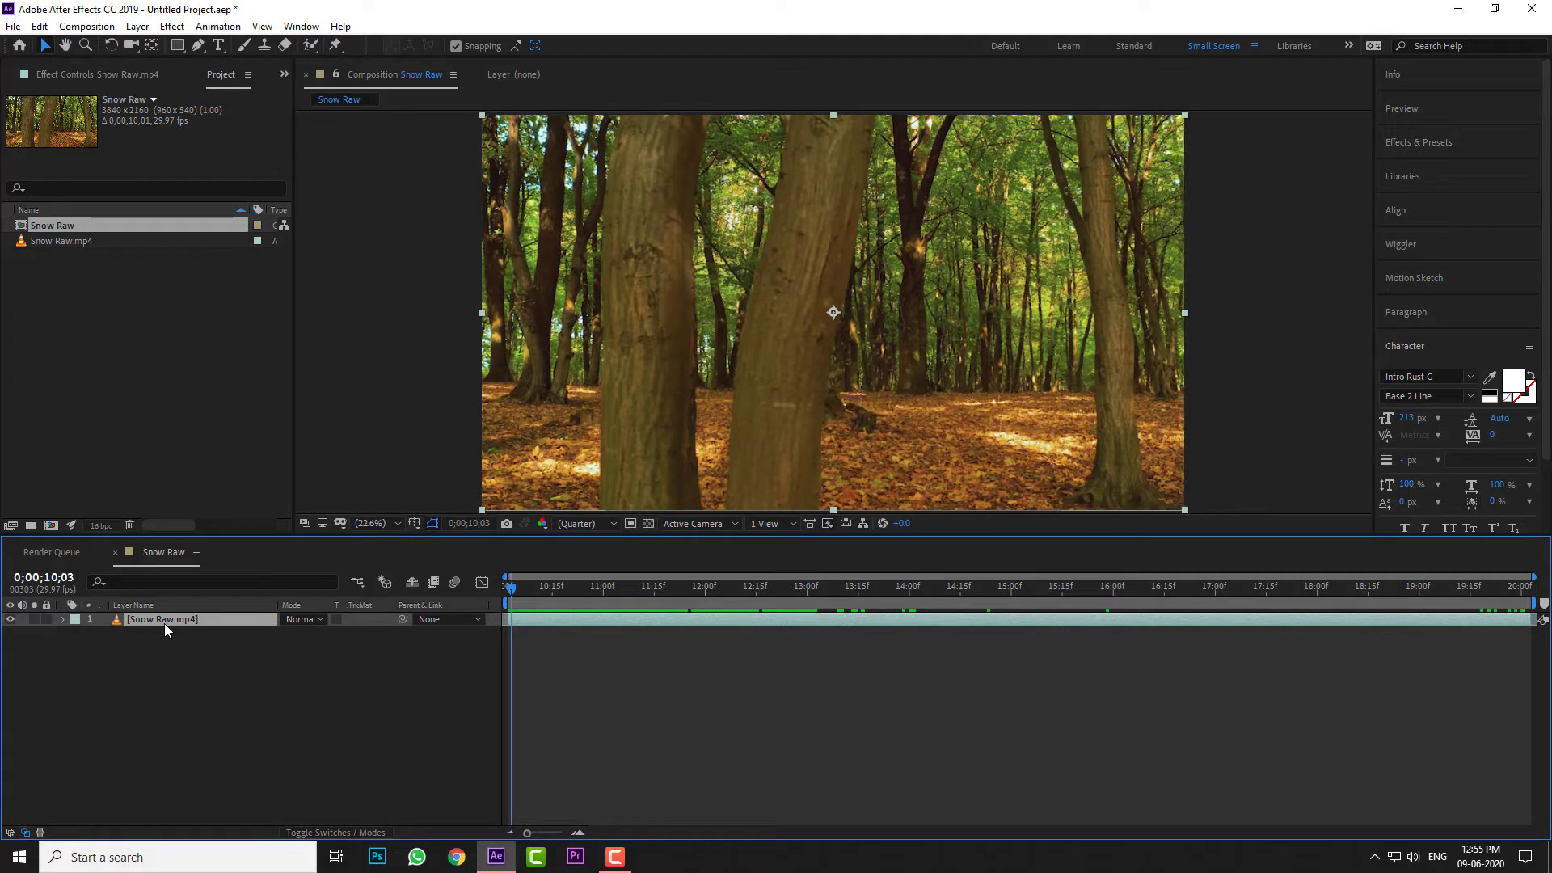
{"action": "left_click", "coordinate": [39, 26]}
{"action": "left_click", "coordinate": [105, 232]}
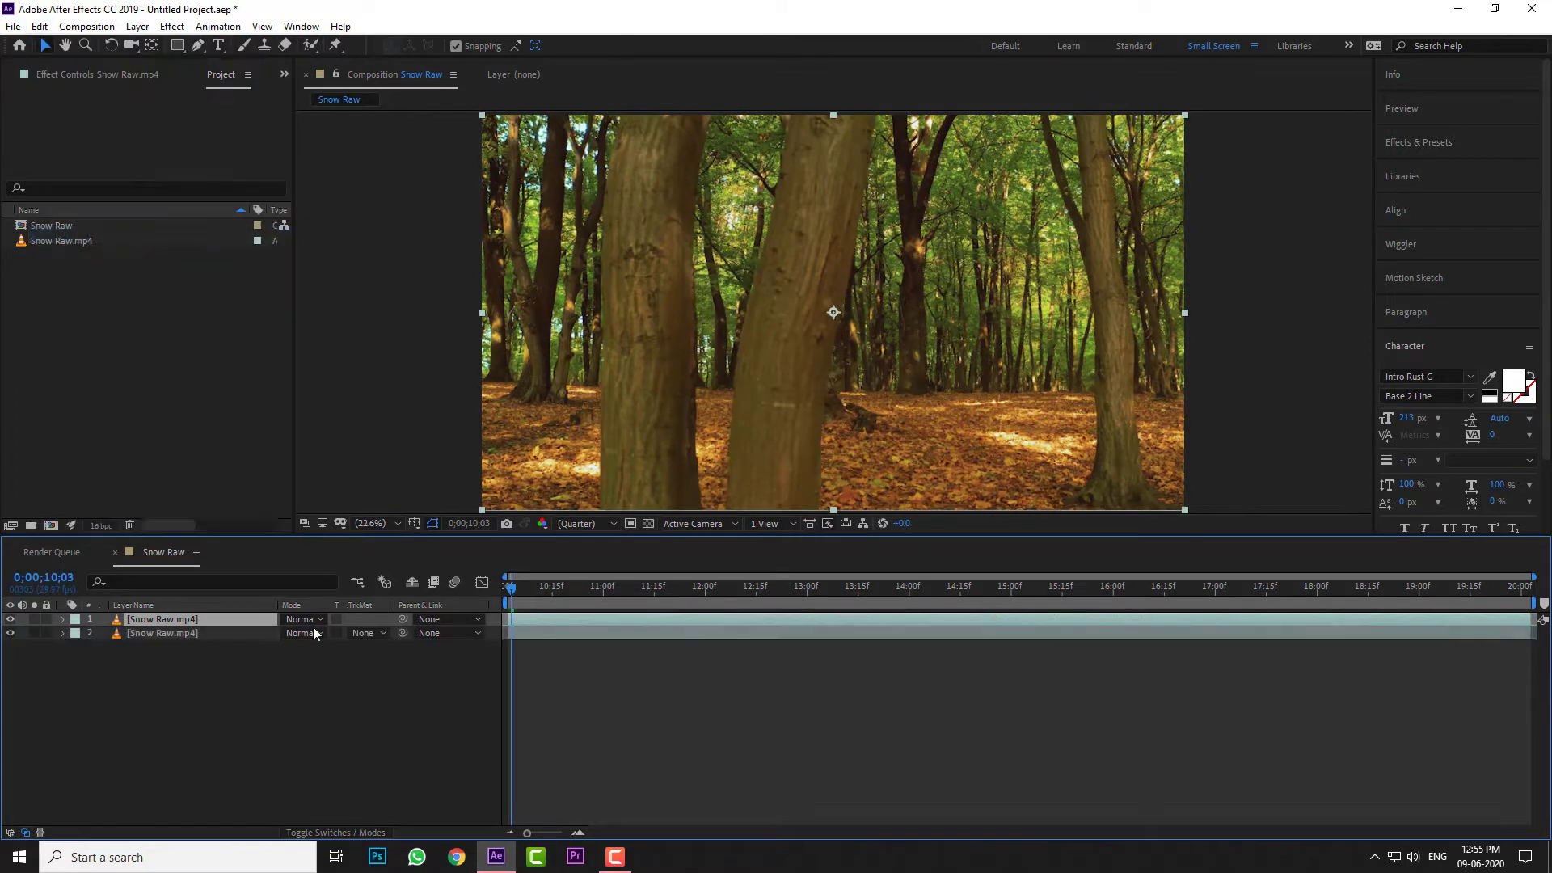
{"action": "left_click", "coordinate": [433, 671]}
{"action": "left_click", "coordinate": [646, 623]}
{"action": "left_click", "coordinate": [1428, 340]}
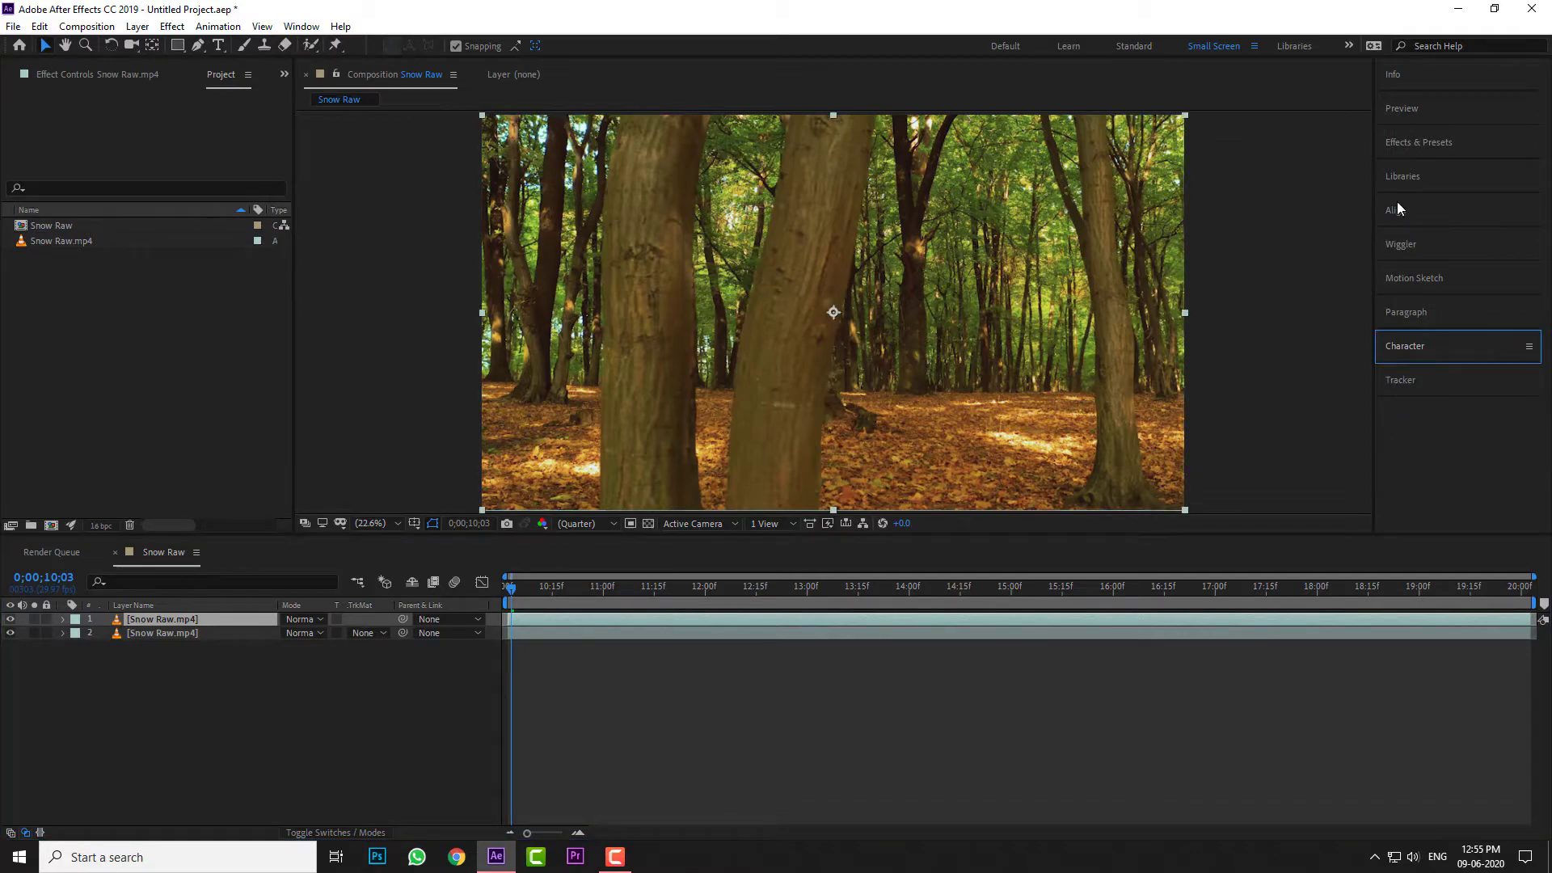
Step: Search the effects library for 'tint' and apply Tint to the top Snow Raw.mp4 layer
{"action": "left_click", "coordinate": [1419, 141]}
{"action": "left_click", "coordinate": [1360, 168]}
{"action": "type", "text": "tint"}
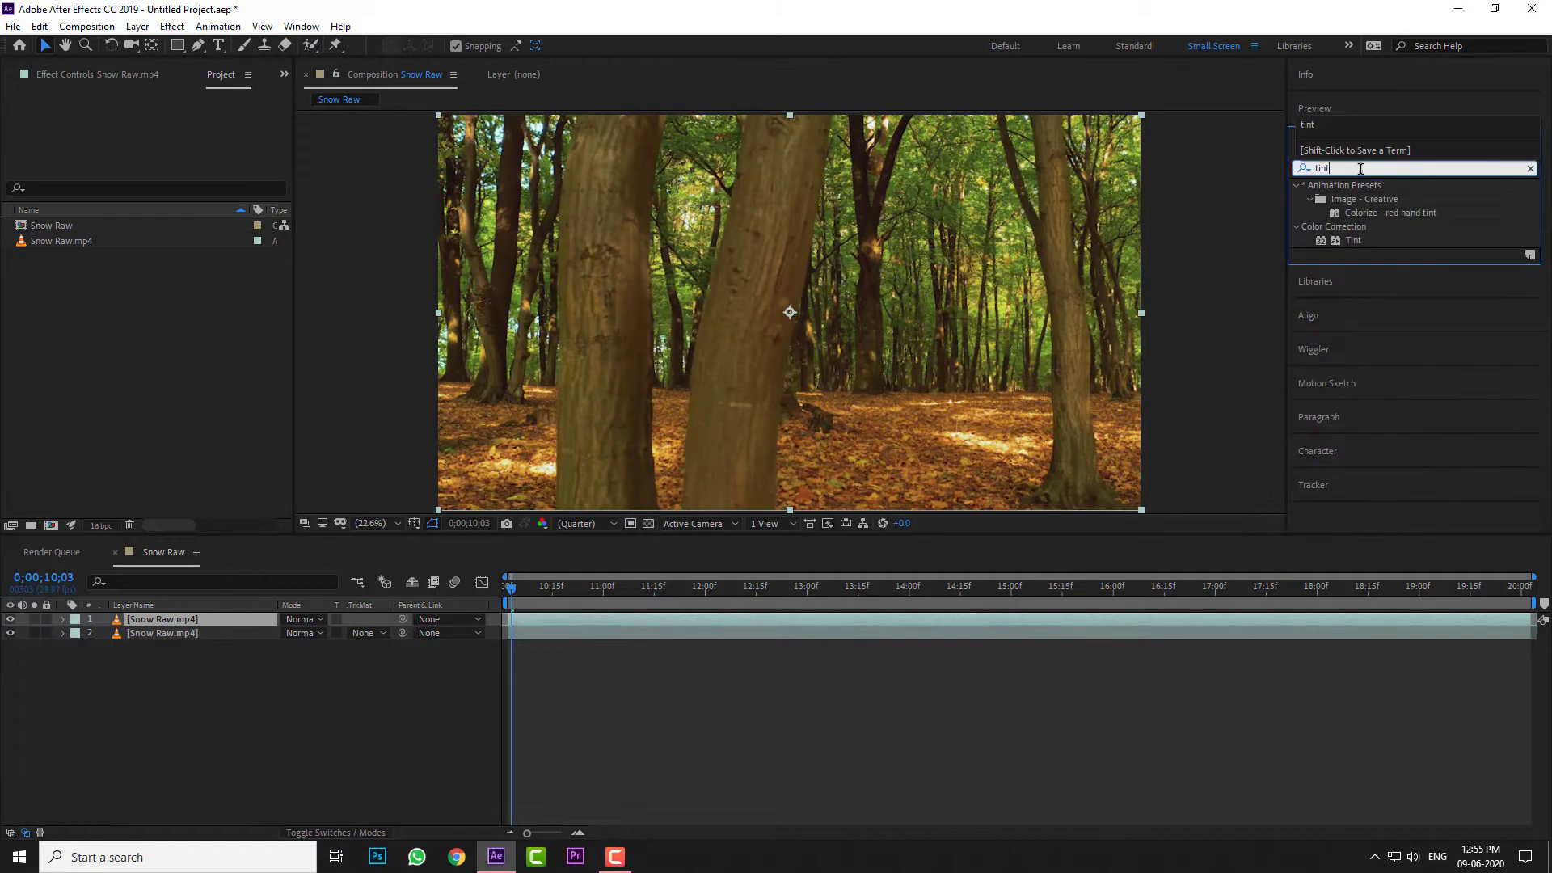
{"action": "left_click_drag", "start_coordinate": [1356, 240], "coordinate": [242, 628]}
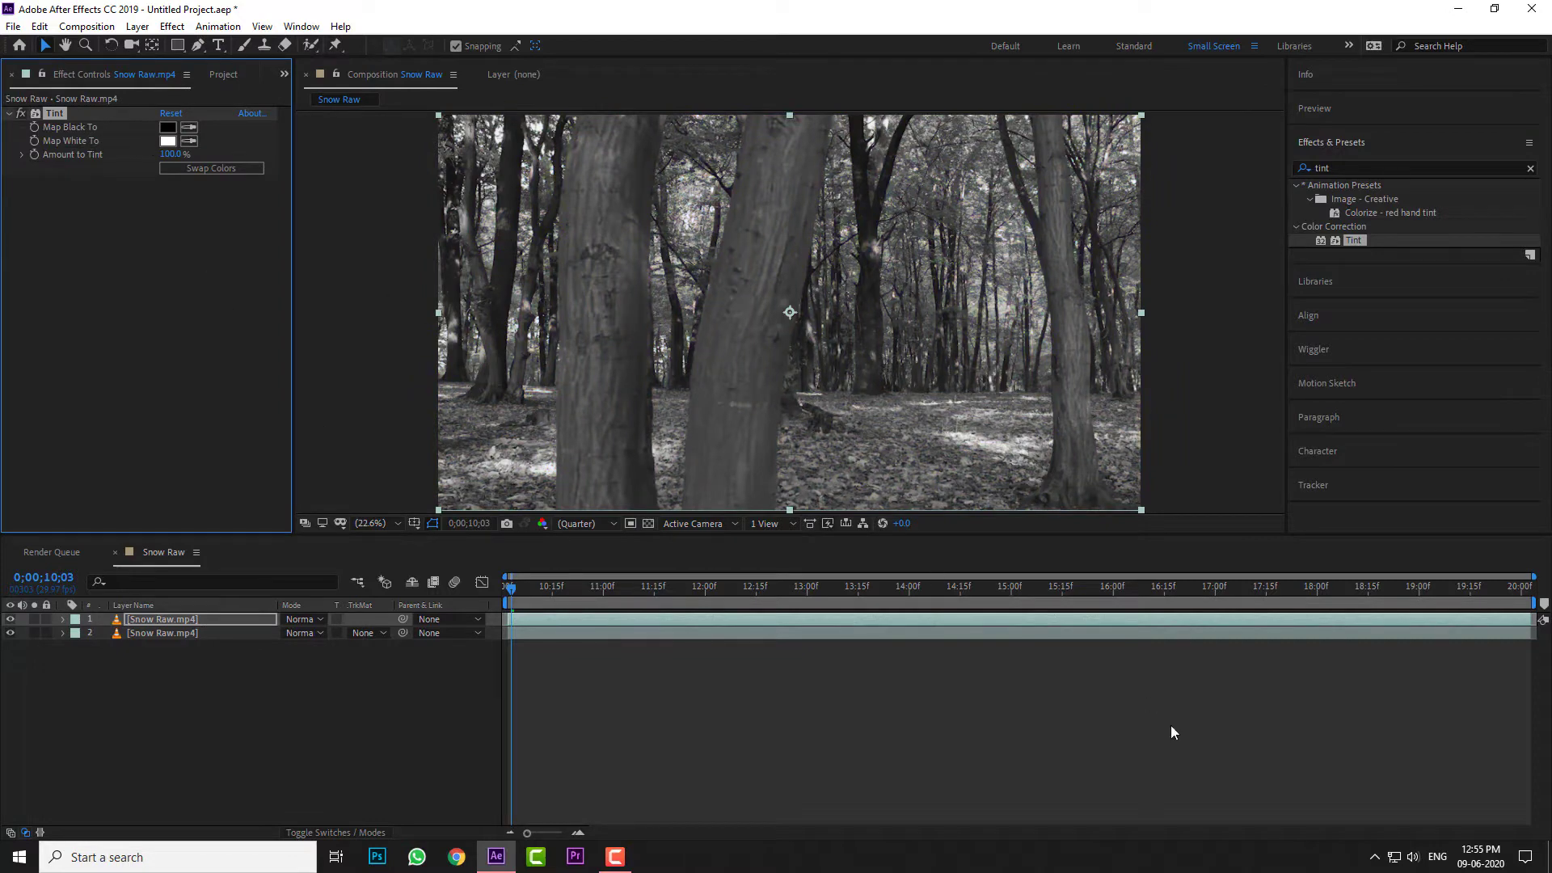
Step: Reselect the top layer and open the Tint's Map White To colour picker
{"action": "left_click", "coordinate": [845, 671]}
{"action": "left_click", "coordinate": [588, 618]}
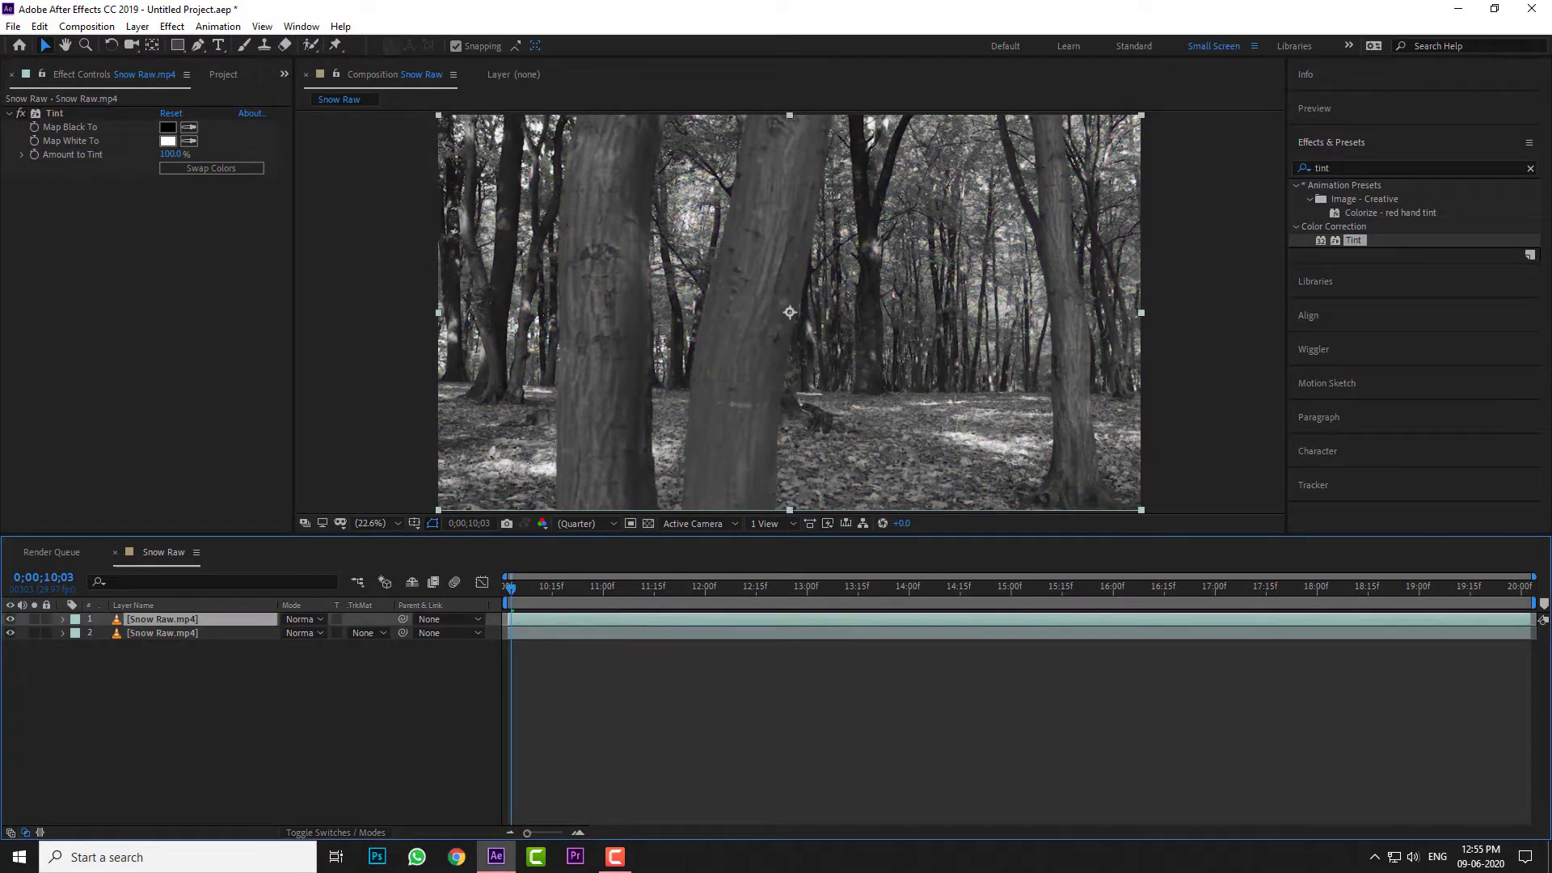
{"action": "mouse_move", "coordinate": [170, 154]}
{"action": "left_mouse_down"}
{"action": "mouse_move", "coordinate": [110, 156]}
{"action": "mouse_move", "coordinate": [171, 154]}
{"action": "left_mouse_up"}
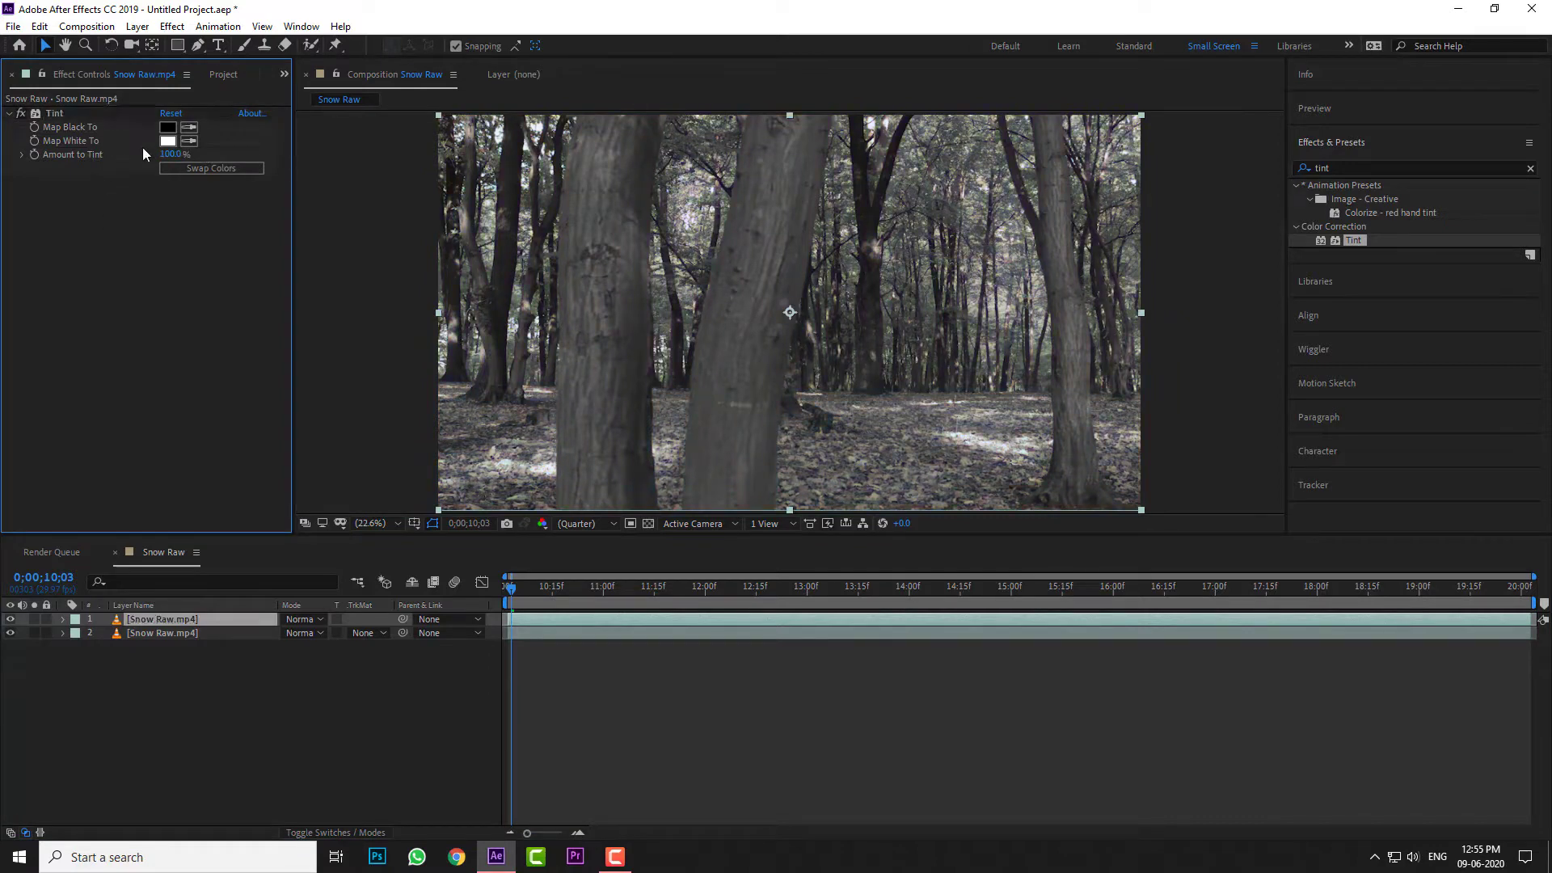
{"action": "left_click", "coordinate": [168, 142]}
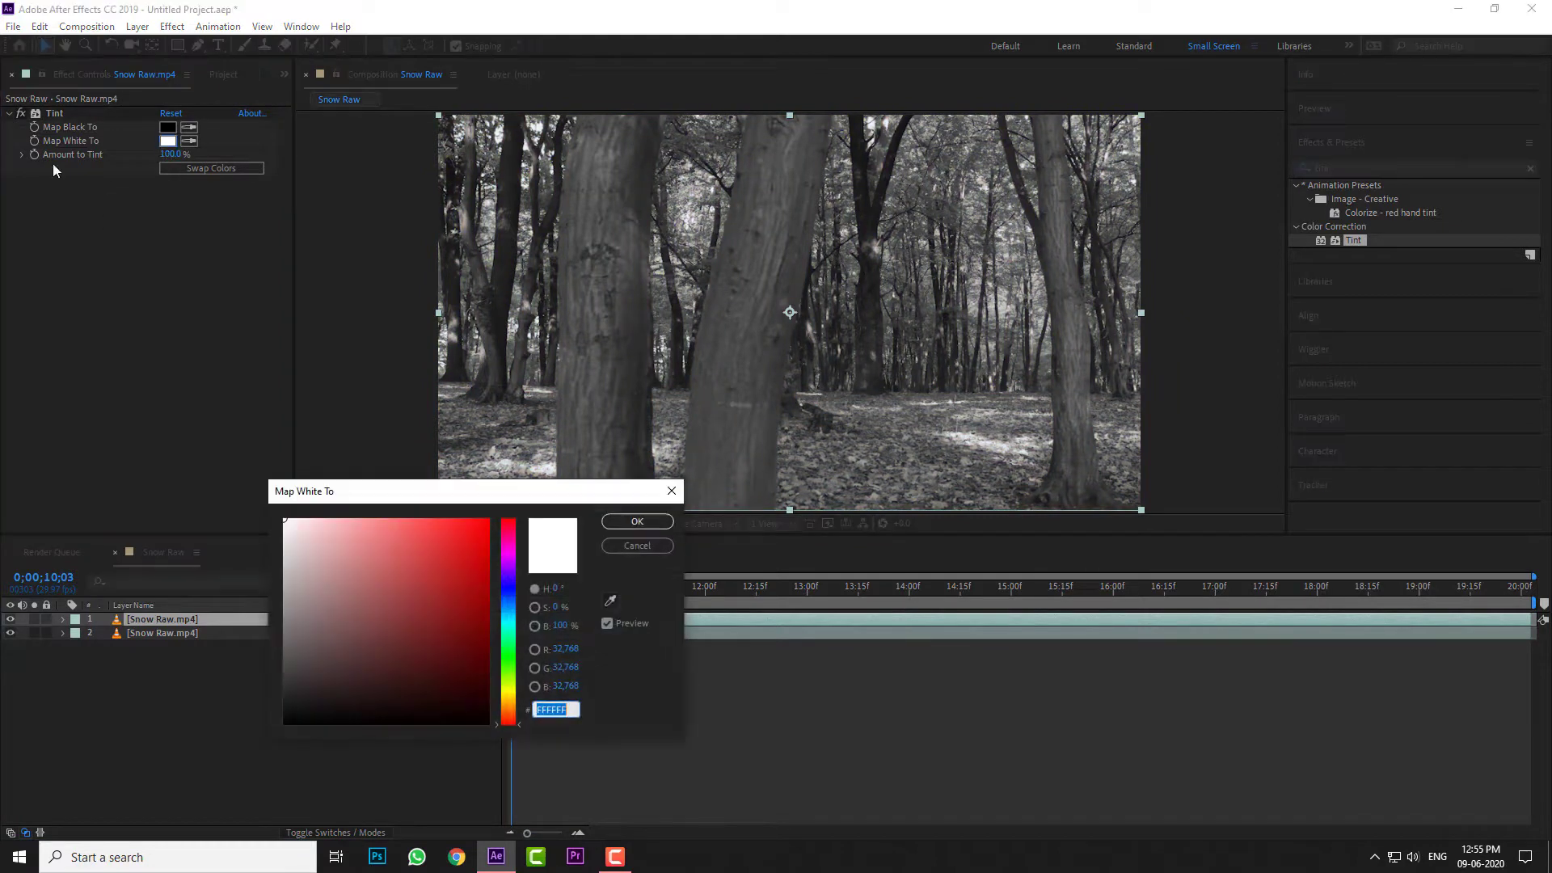
Step: Choose a very pale icy blue (about E3F4FF) for the Tint's Map White To colour
{"action": "left_click", "coordinate": [511, 617]}
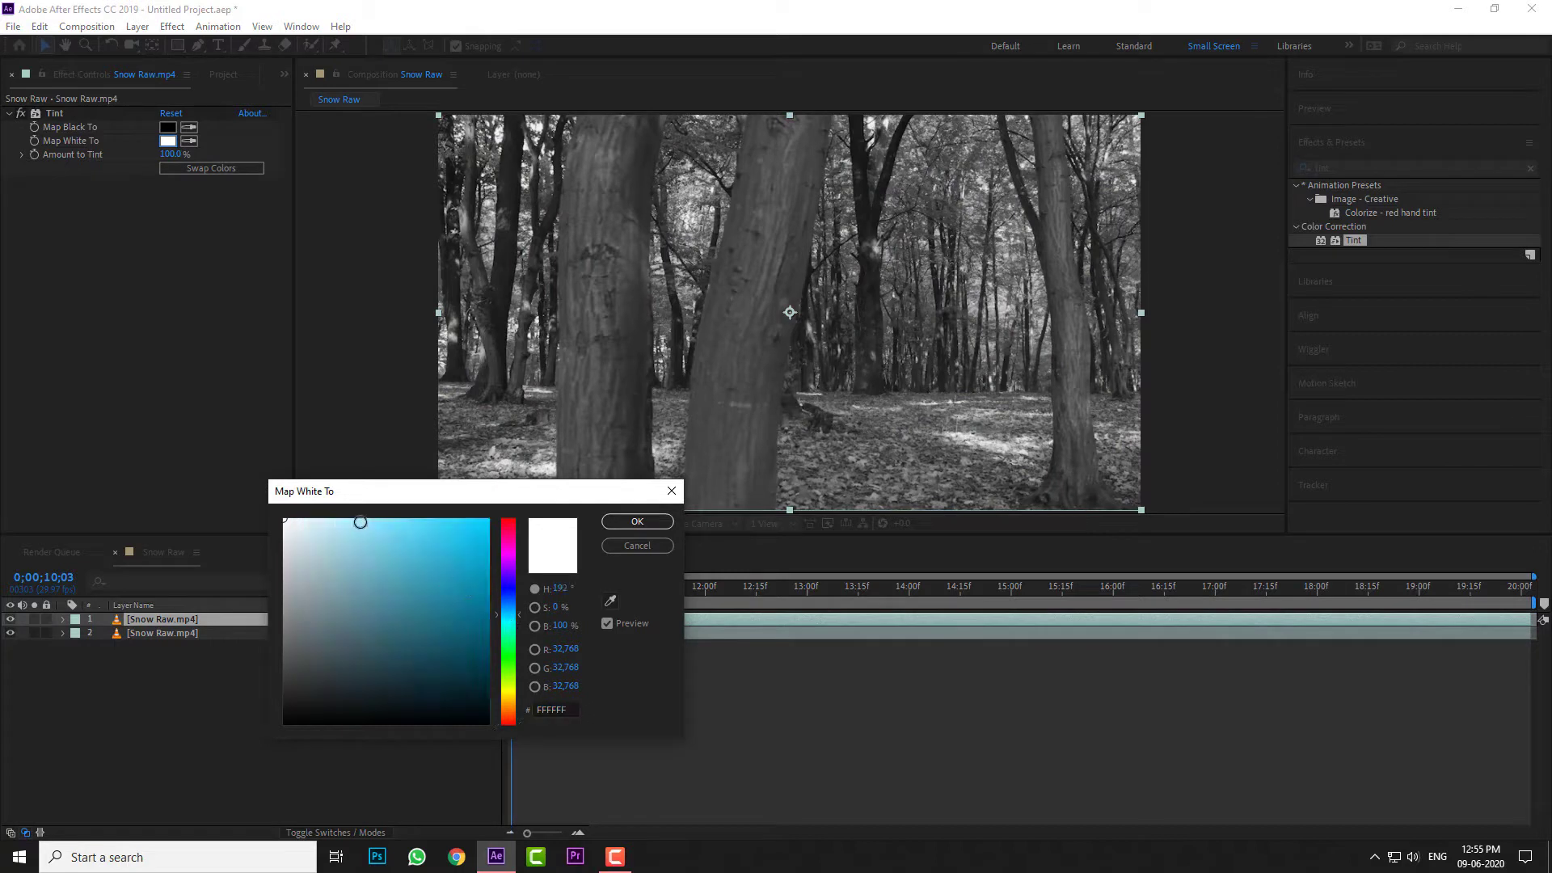
{"action": "left_click_drag", "start_coordinate": [362, 522], "coordinate": [338, 519]}
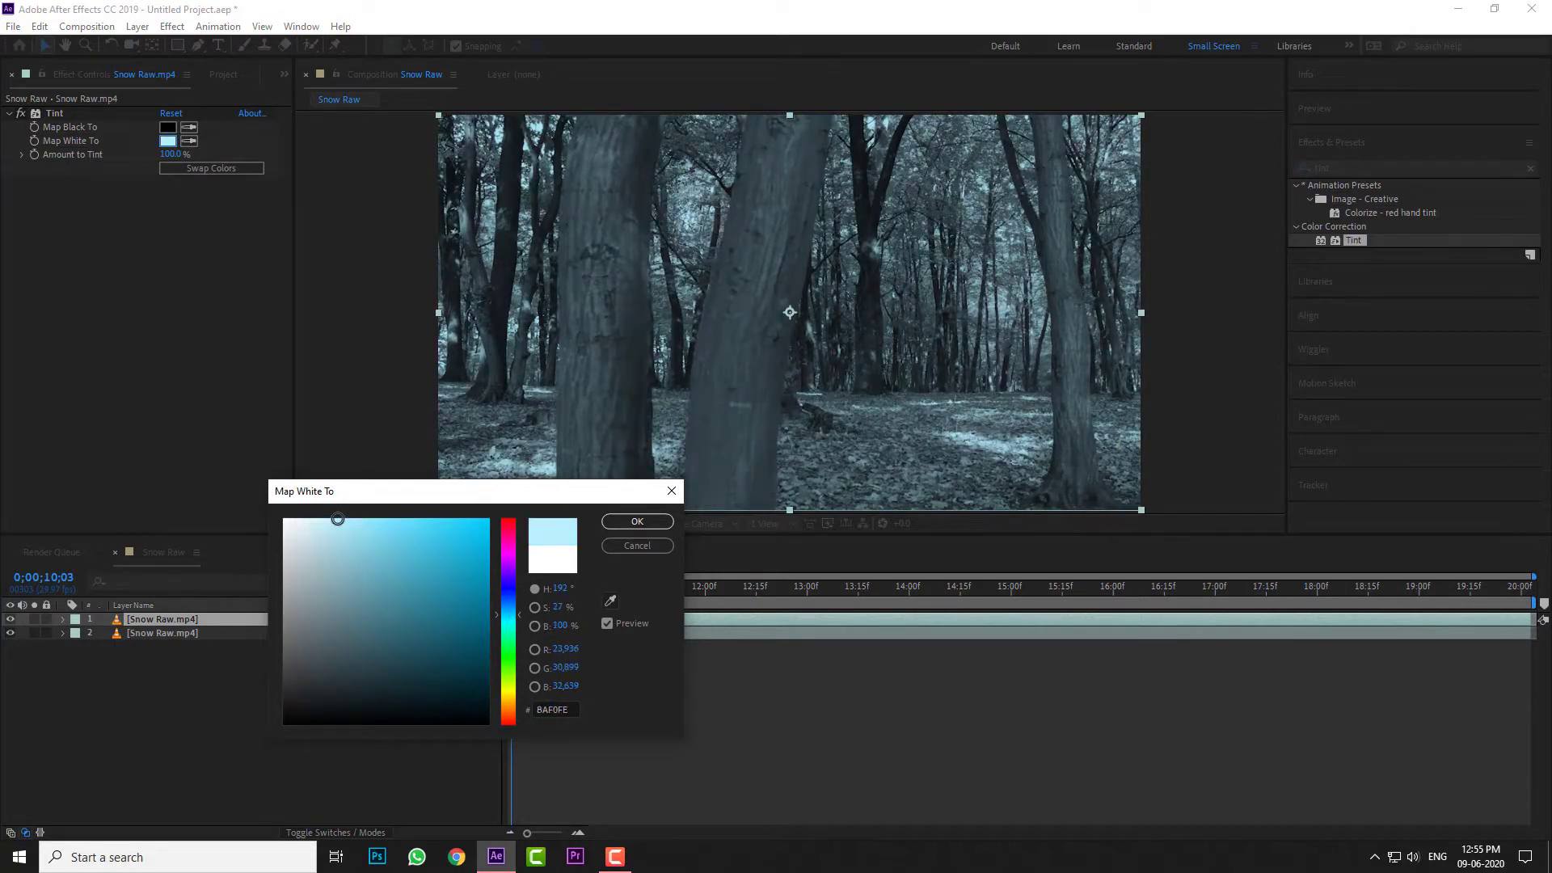
{"action": "left_click_drag", "start_coordinate": [511, 621], "coordinate": [511, 619]}
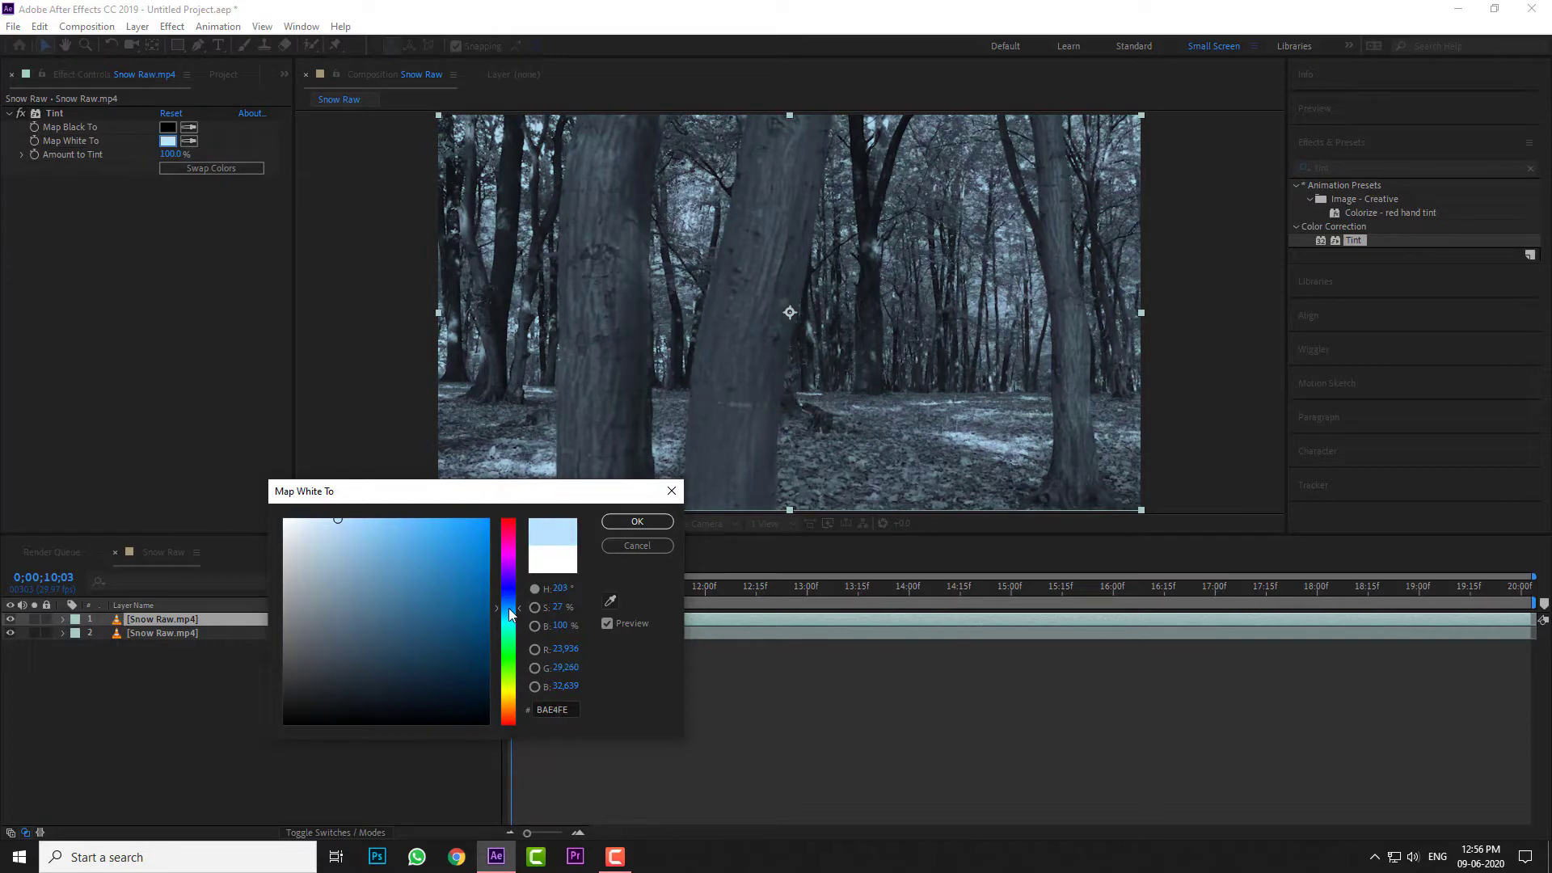
{"action": "left_click_drag", "start_coordinate": [326, 536], "coordinate": [304, 515]}
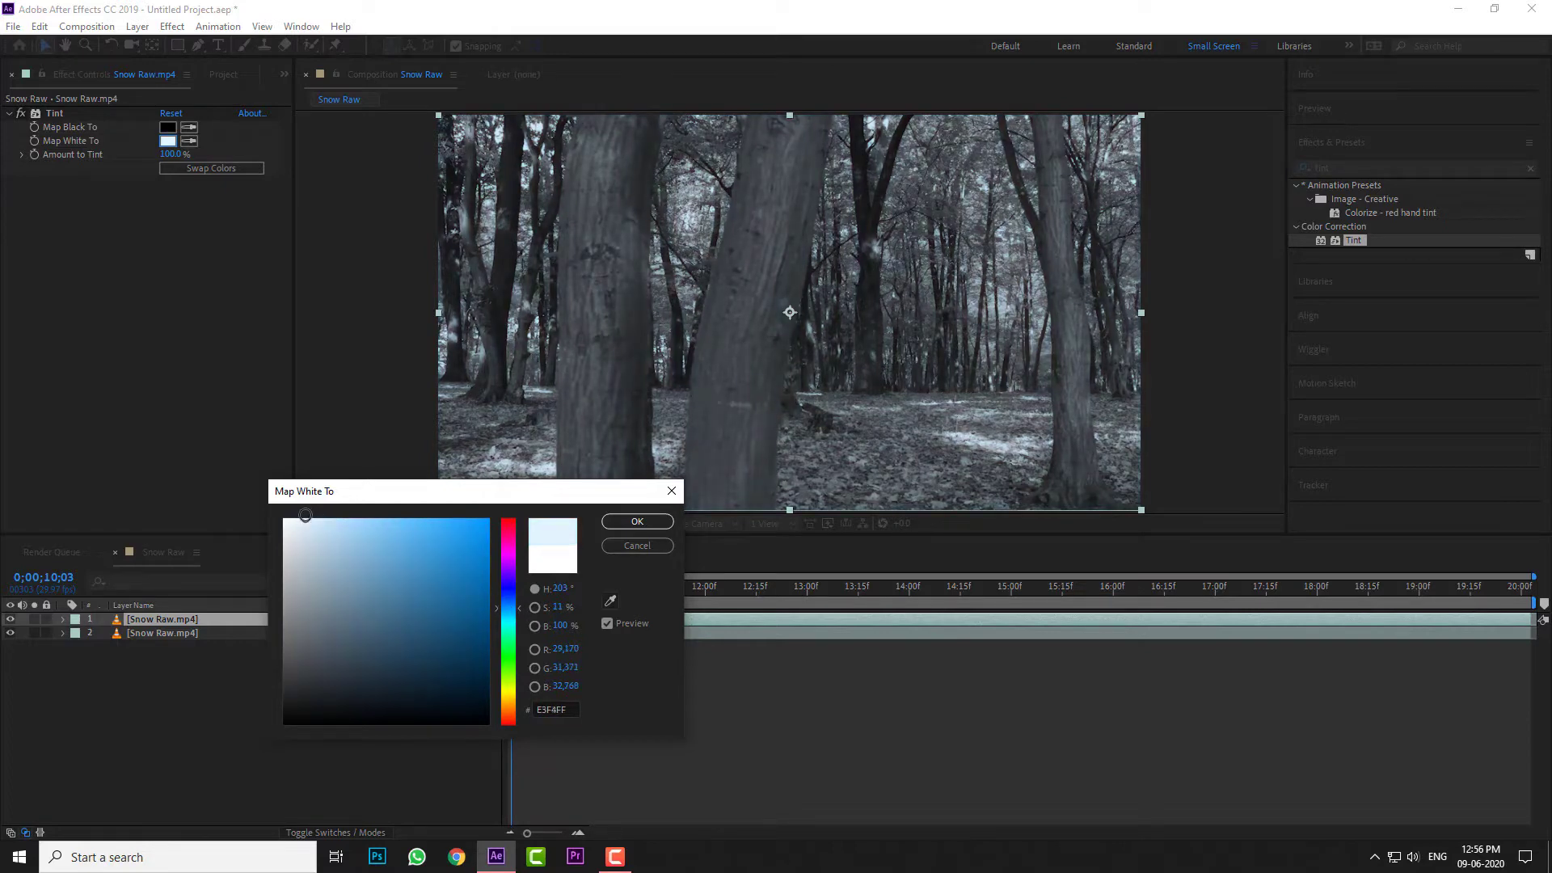
Step: Confirm the pale blue white colour and preview the tinted footage
{"action": "left_click", "coordinate": [637, 521]}
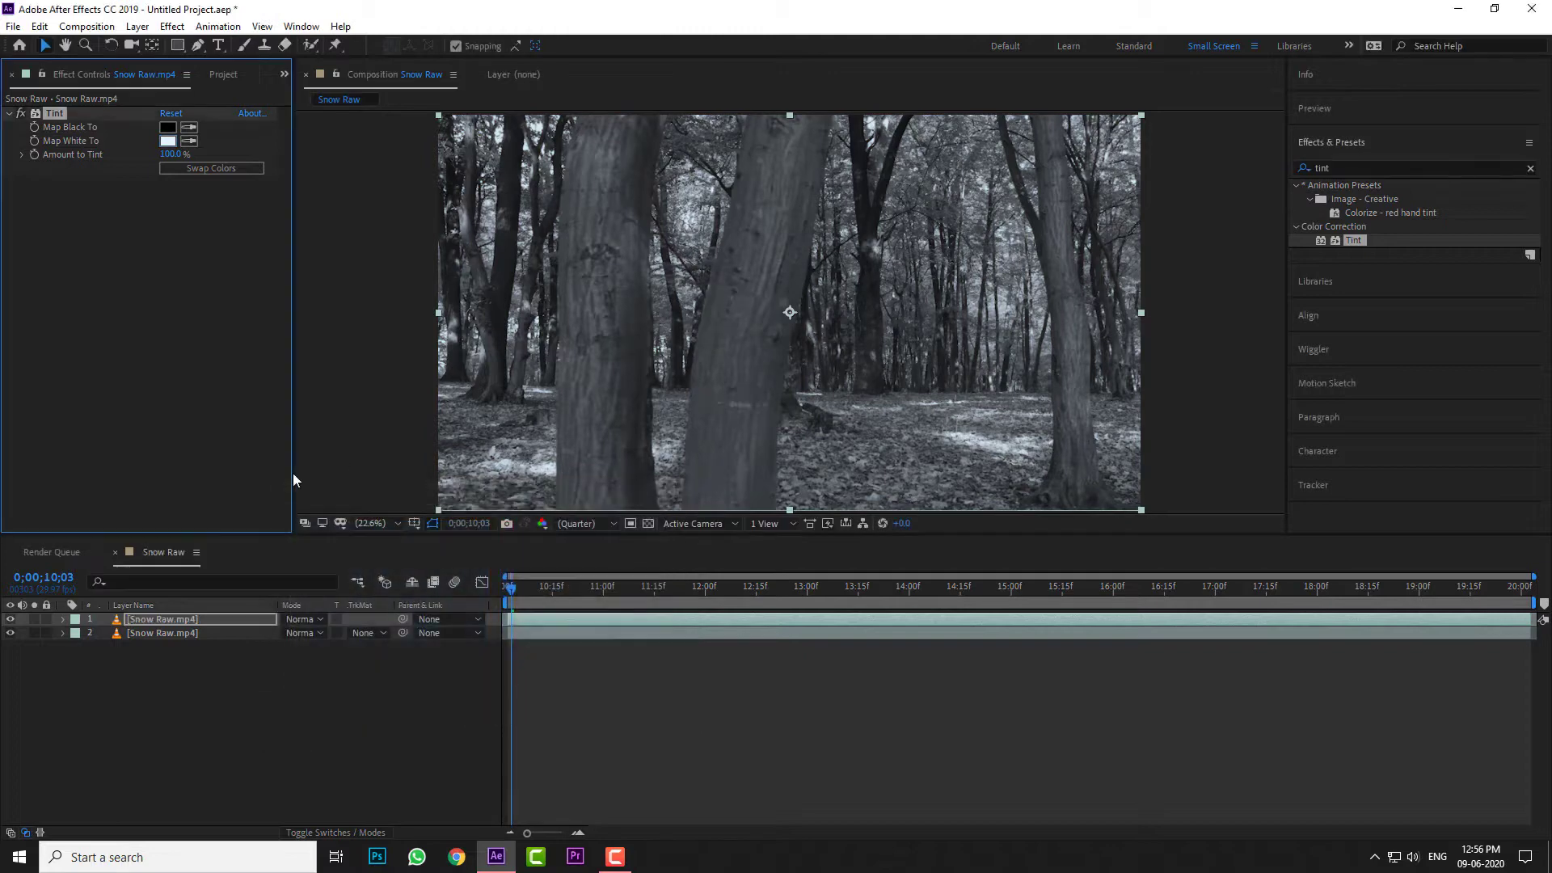
{"action": "mouse_move", "coordinate": [539, 589]}
{"action": "left_mouse_down"}
{"action": "mouse_move", "coordinate": [1514, 587]}
{"action": "mouse_move", "coordinate": [503, 567]}
{"action": "left_mouse_up"}
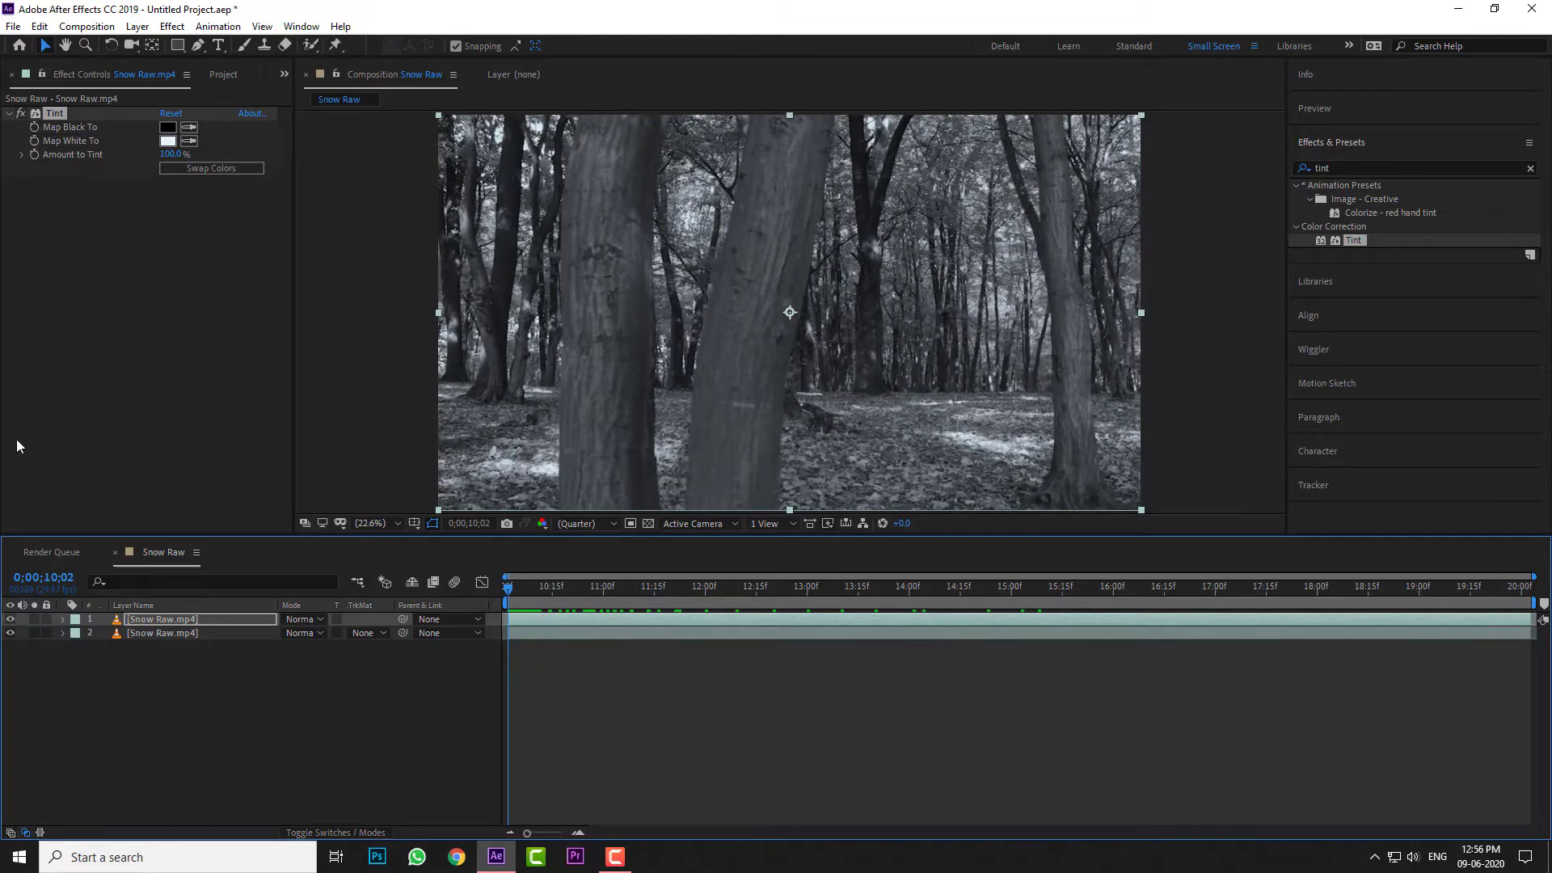
{"action": "left_click", "coordinate": [270, 447]}
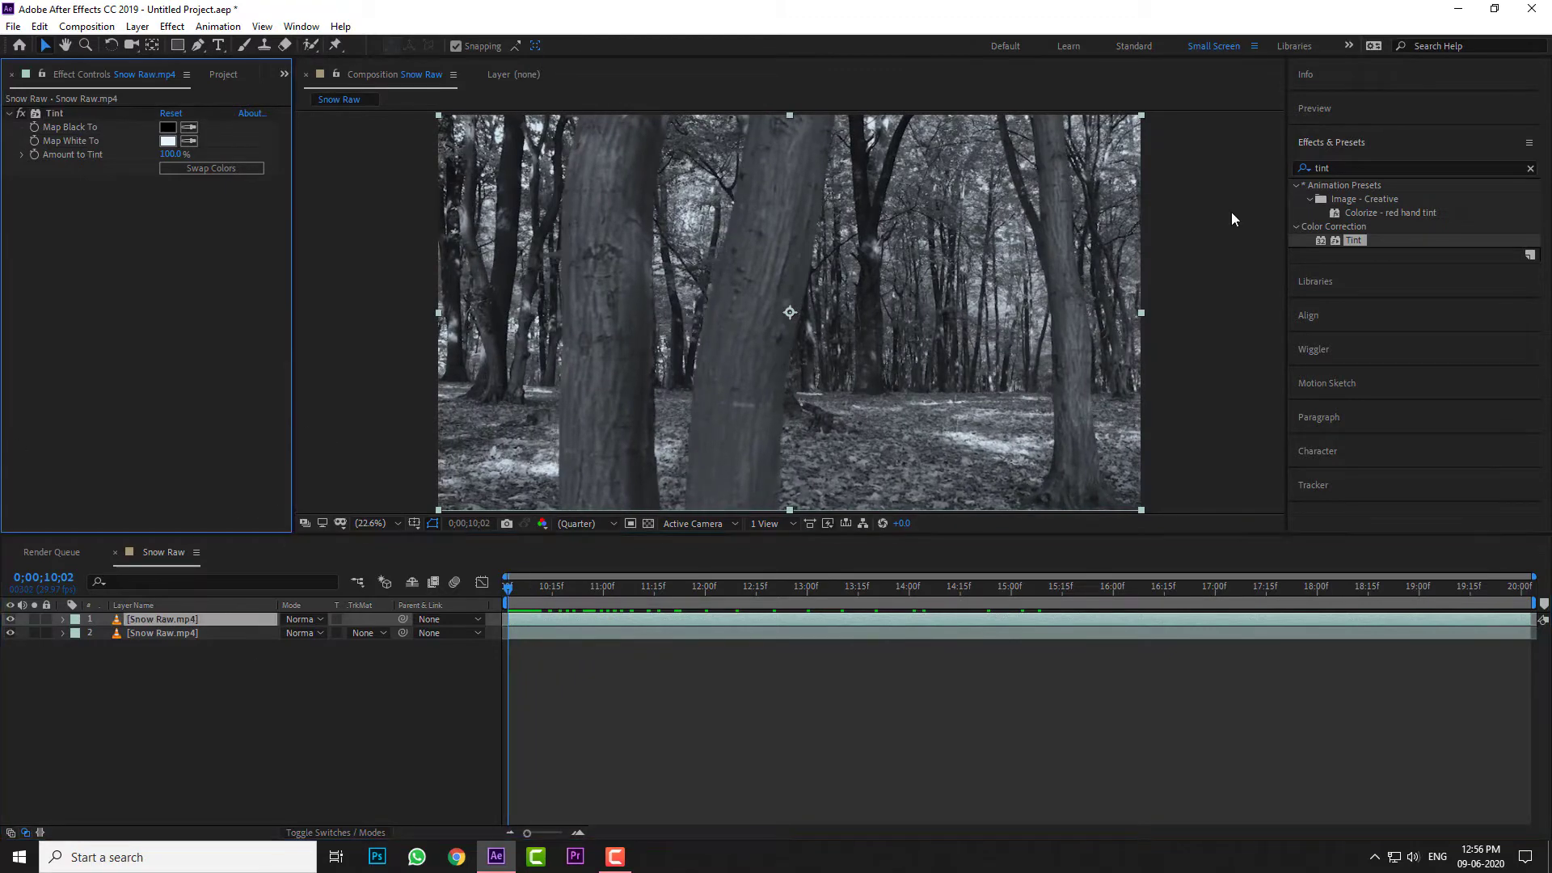
Step: Replace the tint search with 'levels' and select the Levels effect
{"action": "left_click", "coordinate": [1528, 169]}
{"action": "left_click", "coordinate": [1462, 169]}
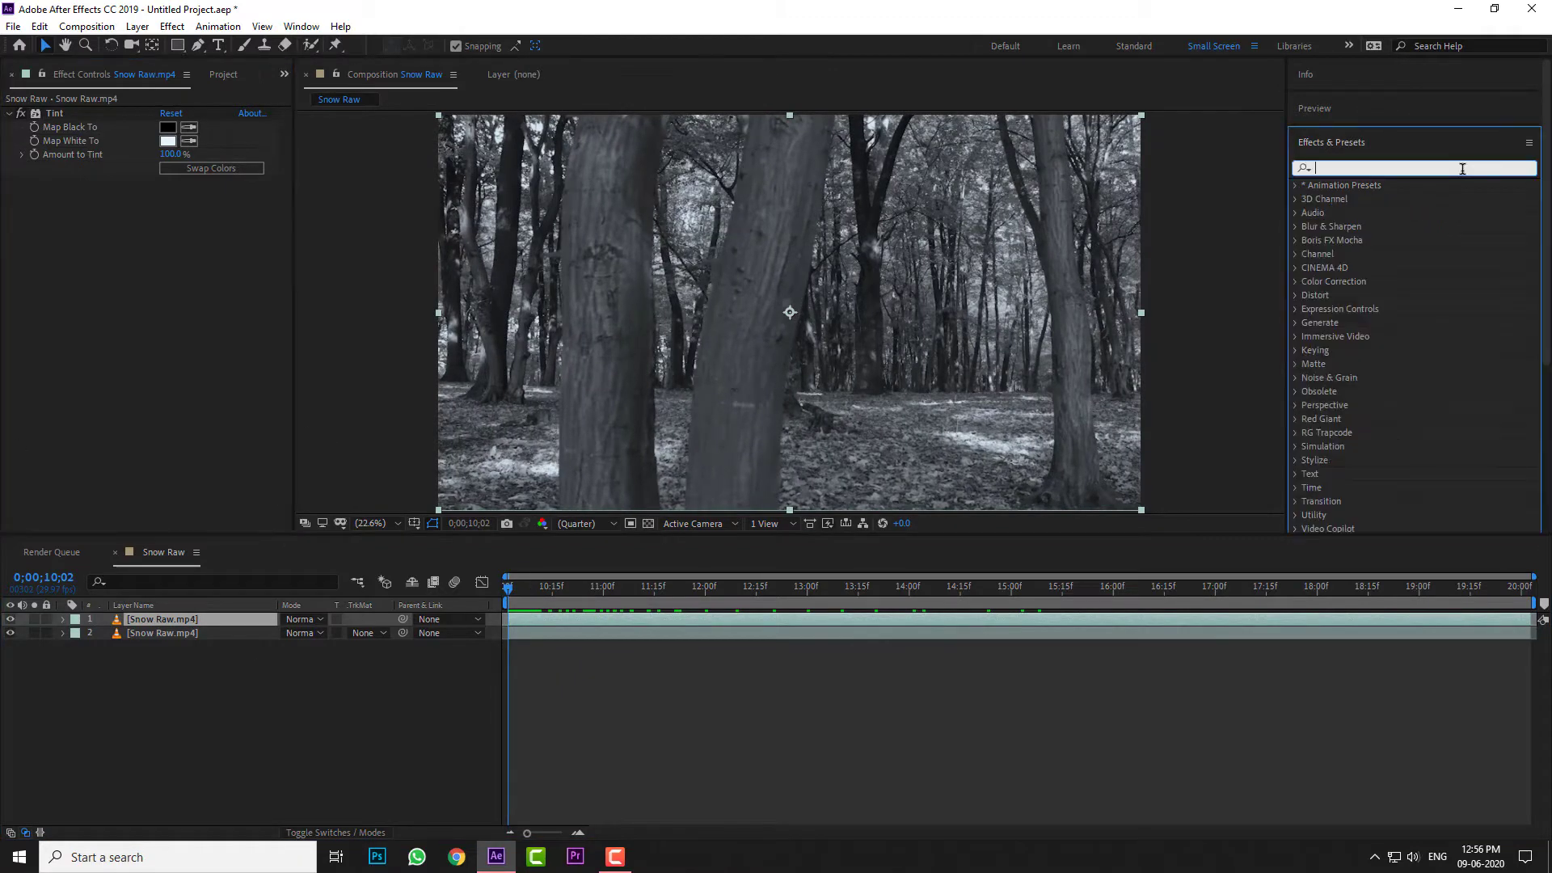
{"action": "type", "text": "levels"}
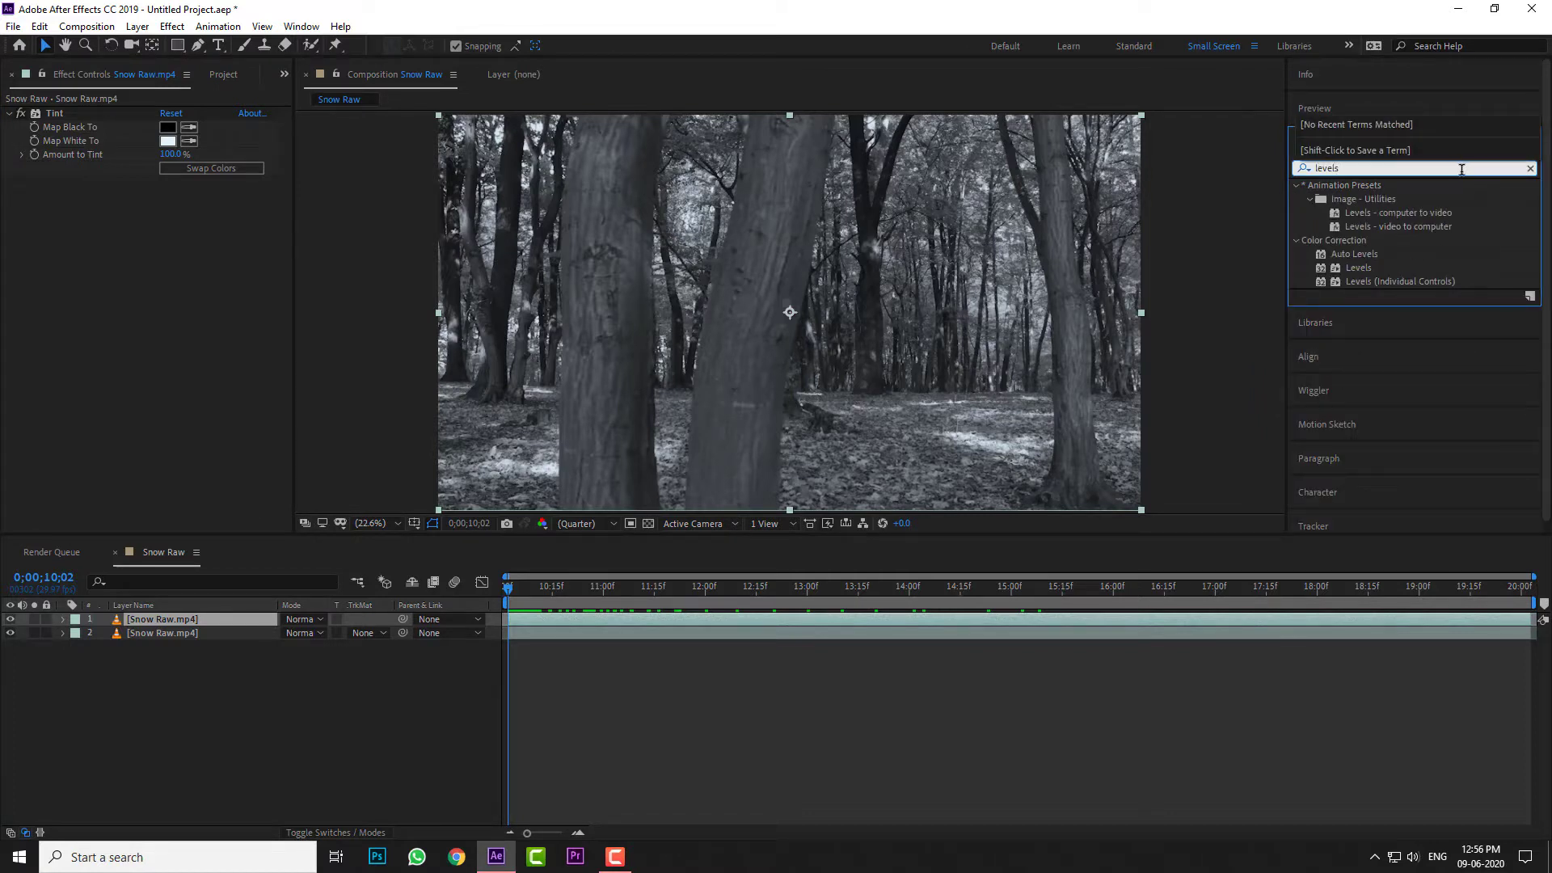
{"action": "left_click", "coordinate": [1365, 269]}
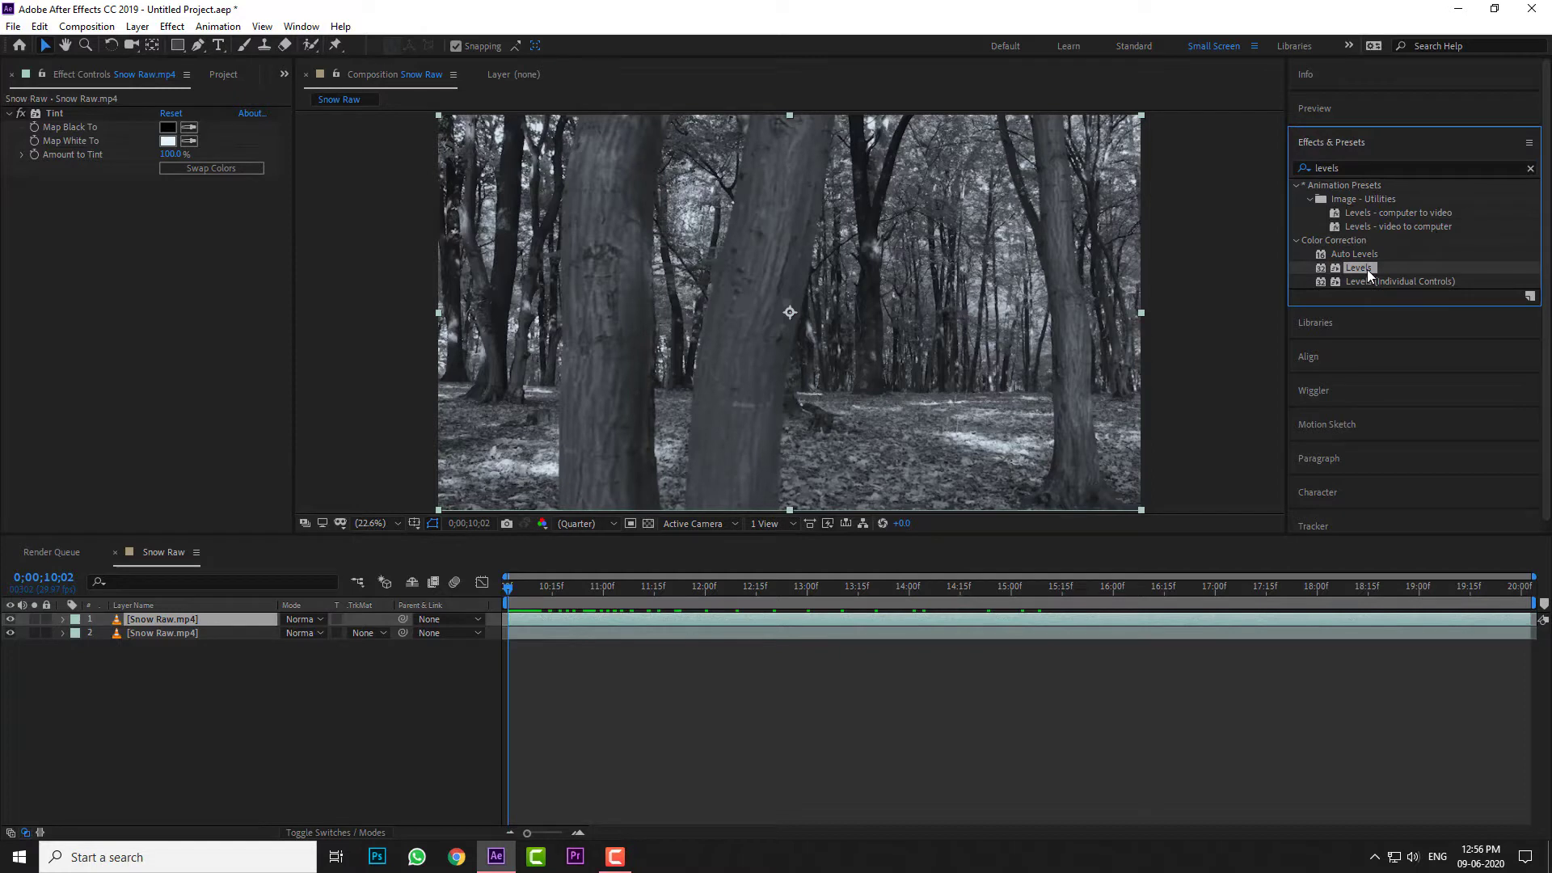
Step: Apply Levels to the top layer with Input Black 6425.1, Input White 12978.7, Gamma 1.56
{"action": "left_click_drag", "start_coordinate": [1369, 275], "coordinate": [226, 352]}
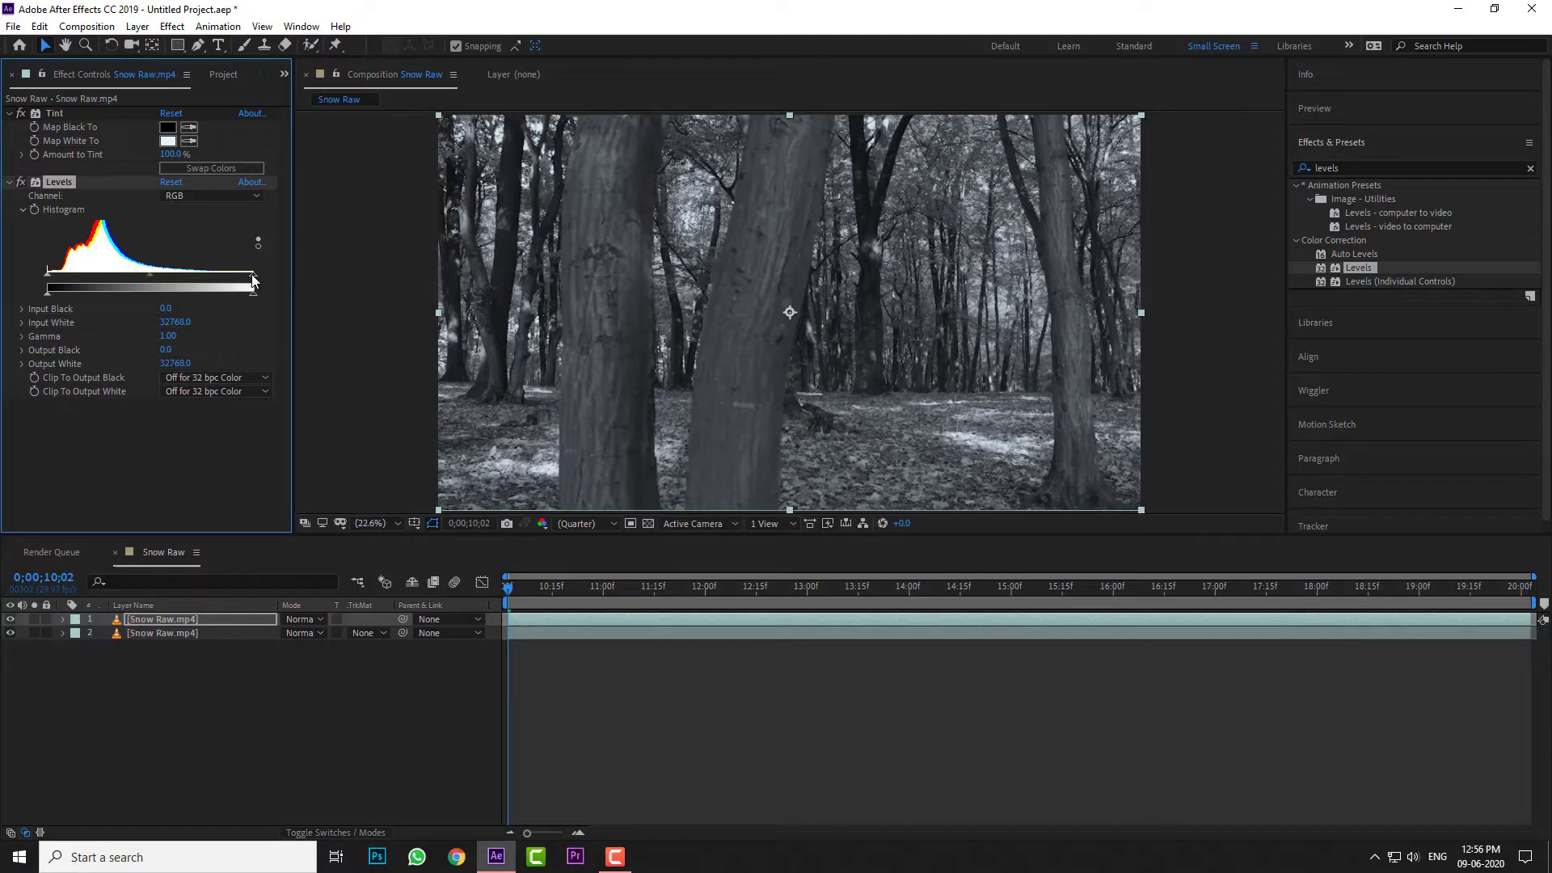
{"action": "left_click_drag", "start_coordinate": [252, 277], "coordinate": [152, 279]}
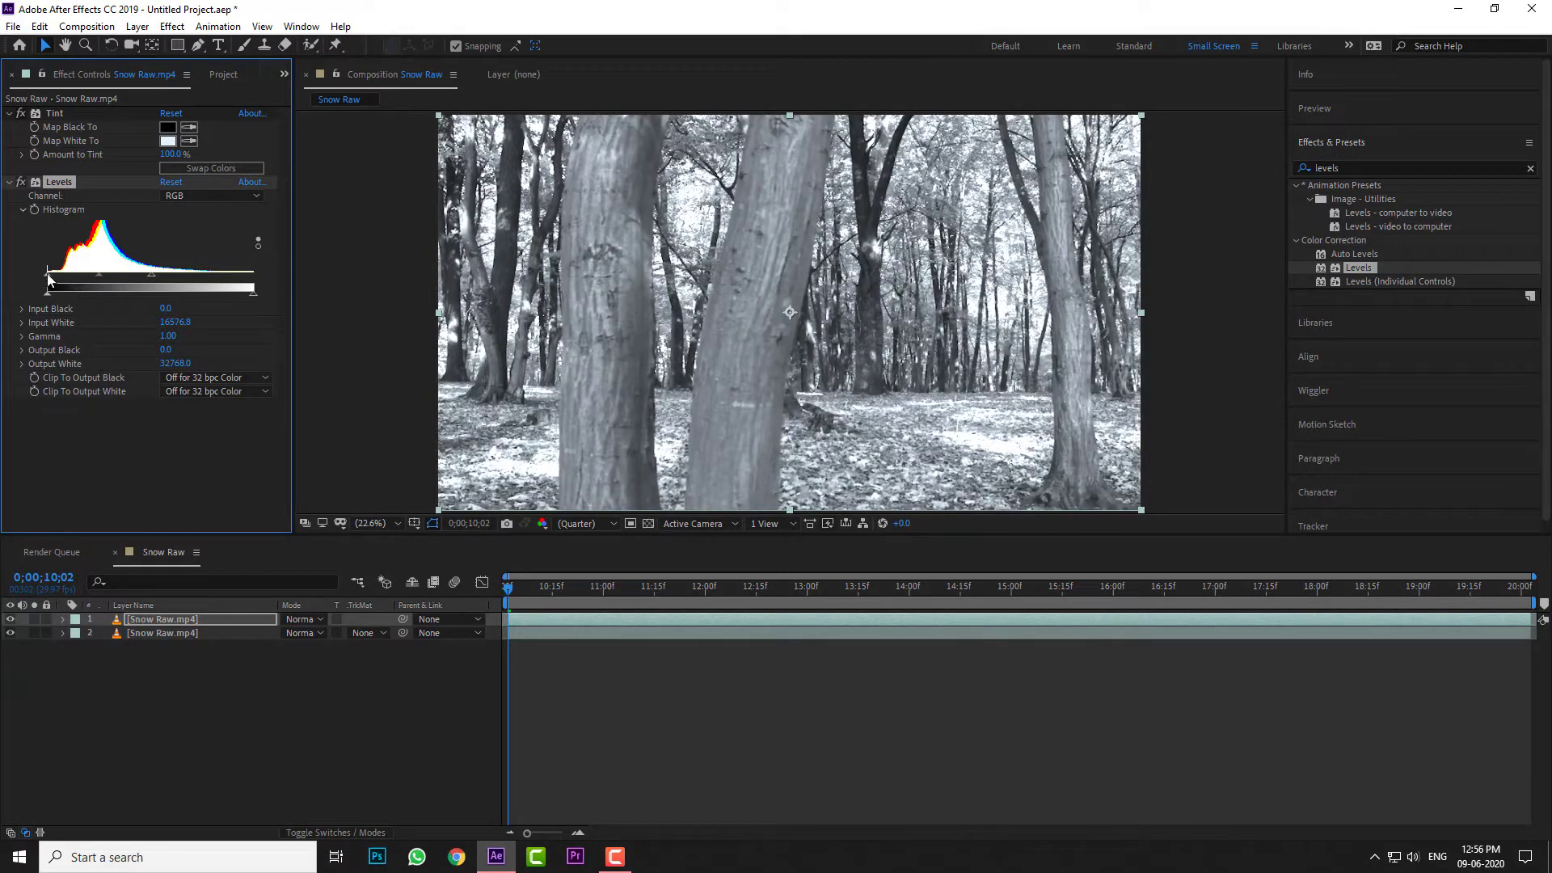
{"action": "left_click_drag", "start_coordinate": [47, 273], "coordinate": [81, 277]}
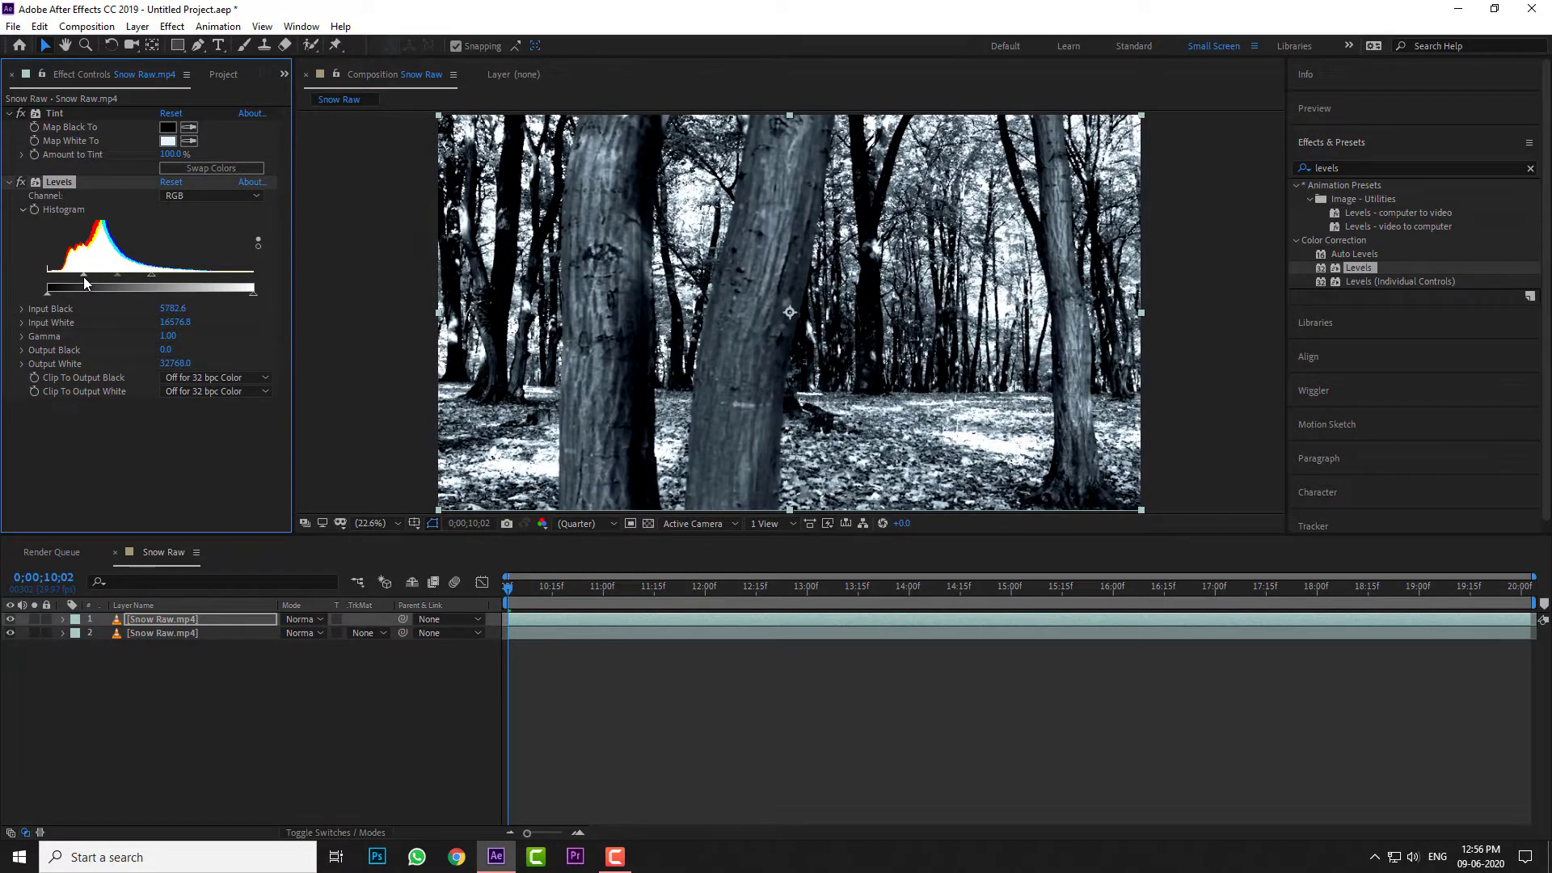
{"action": "left_click_drag", "start_coordinate": [117, 277], "coordinate": [104, 275]}
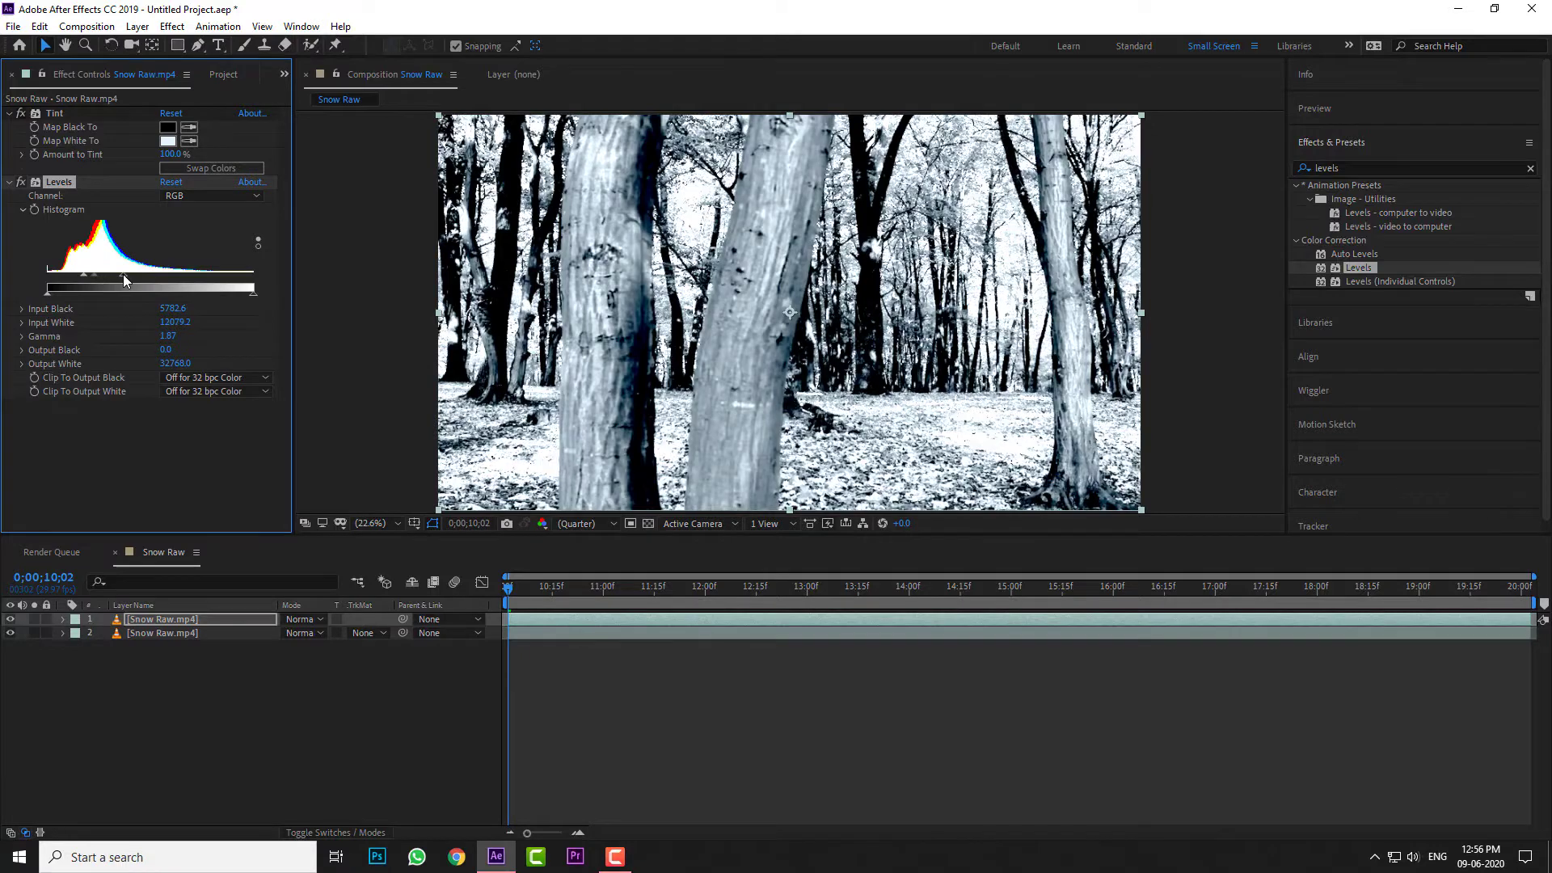
{"action": "left_click_drag", "start_coordinate": [146, 275], "coordinate": [88, 279]}
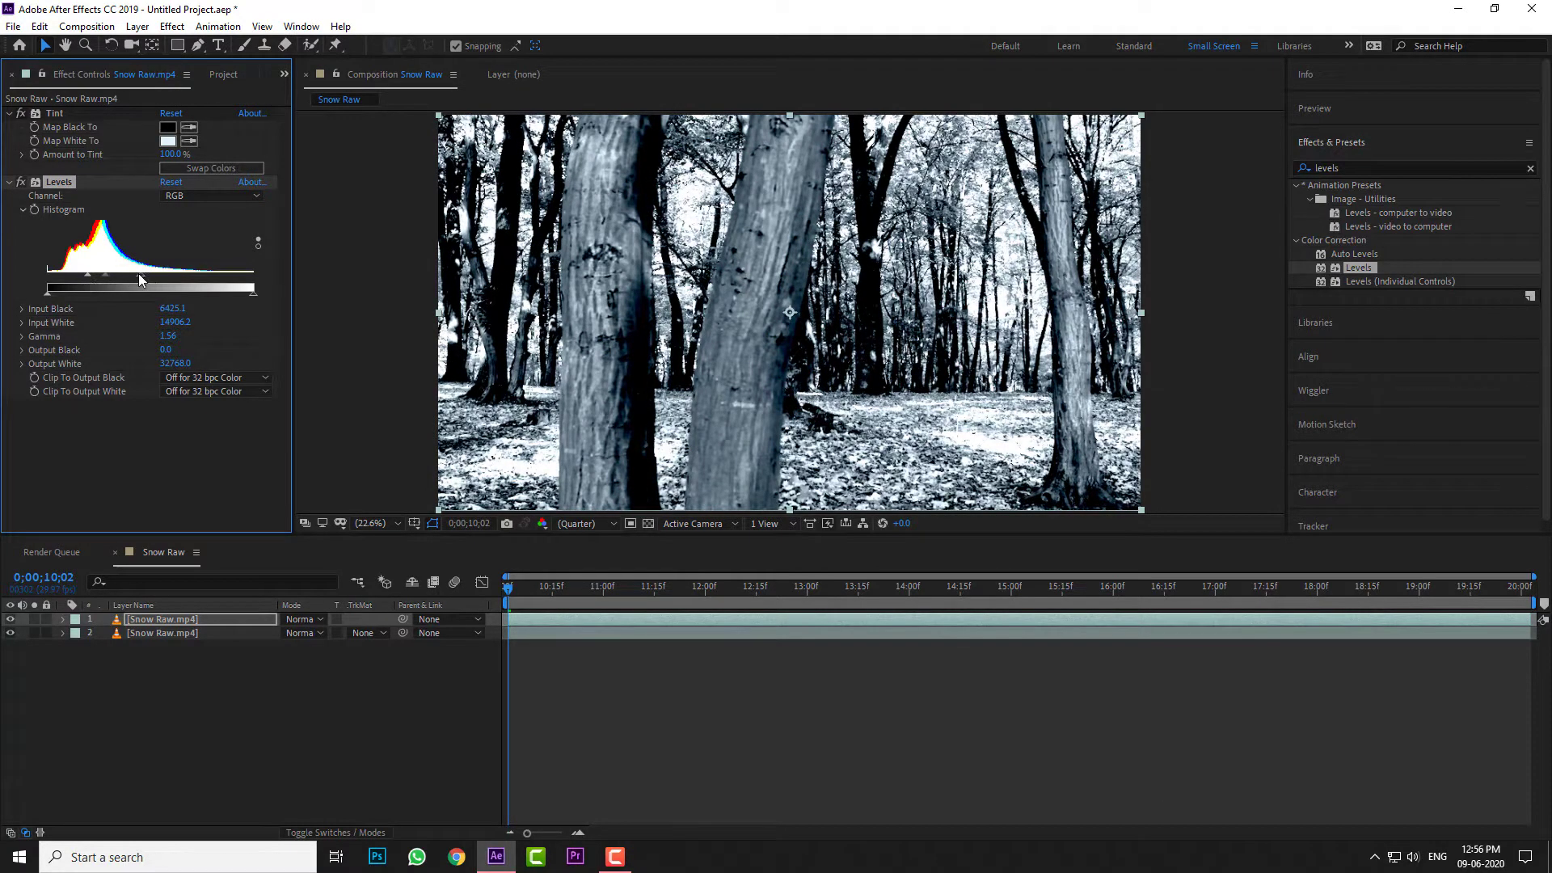
{"action": "left_click_drag", "start_coordinate": [136, 278], "coordinate": [131, 279]}
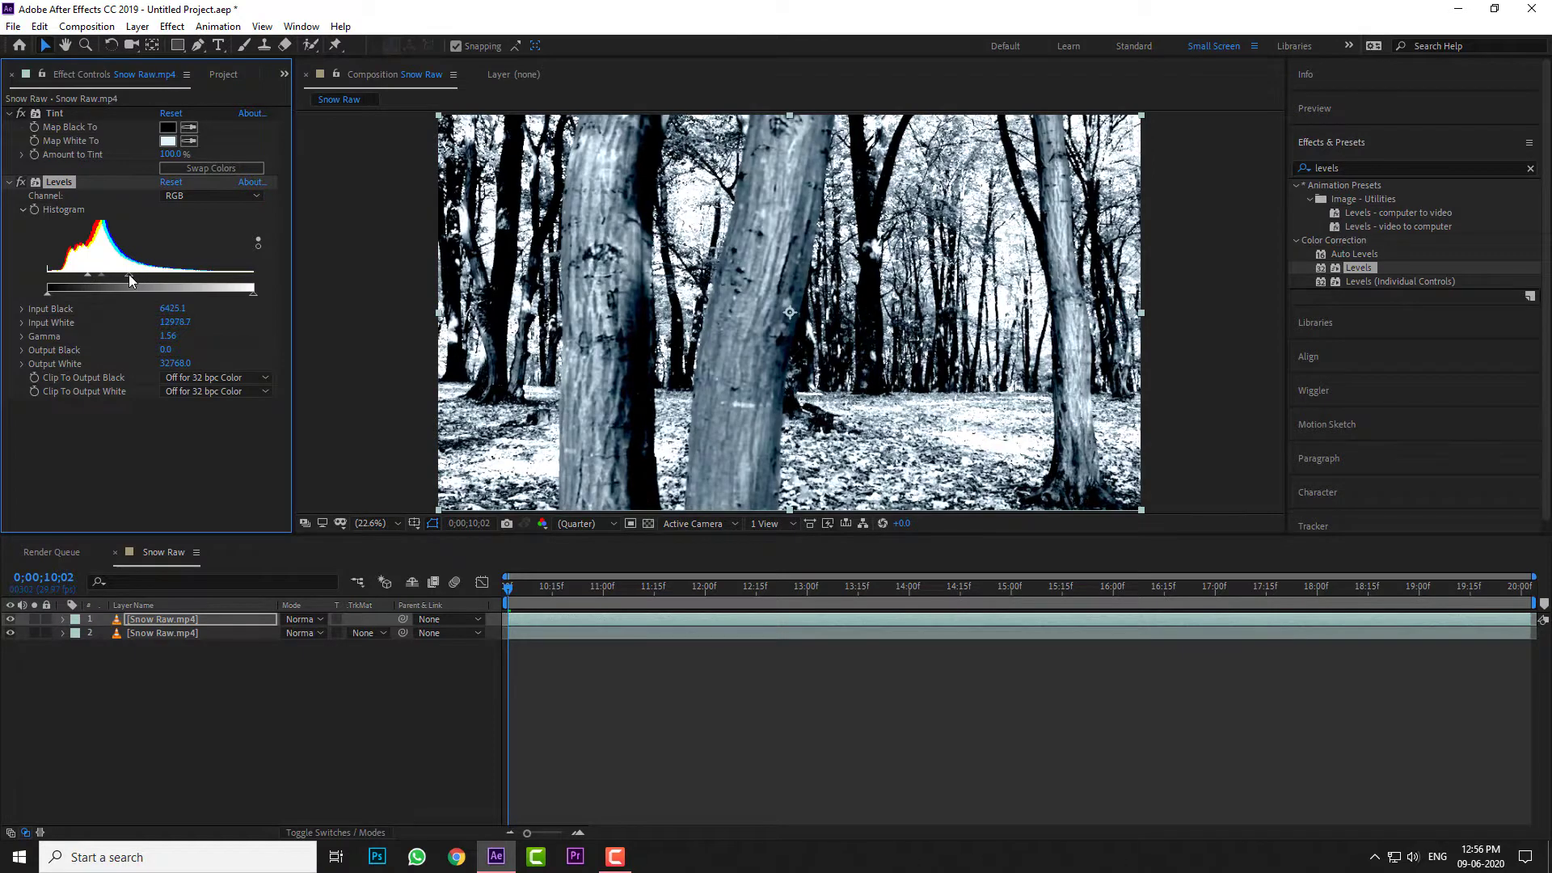
{"action": "left_click", "coordinate": [856, 750]}
Step: Set the top Snow Raw.mp4 layer's blending mode to Lighten
{"action": "left_click", "coordinate": [303, 619]}
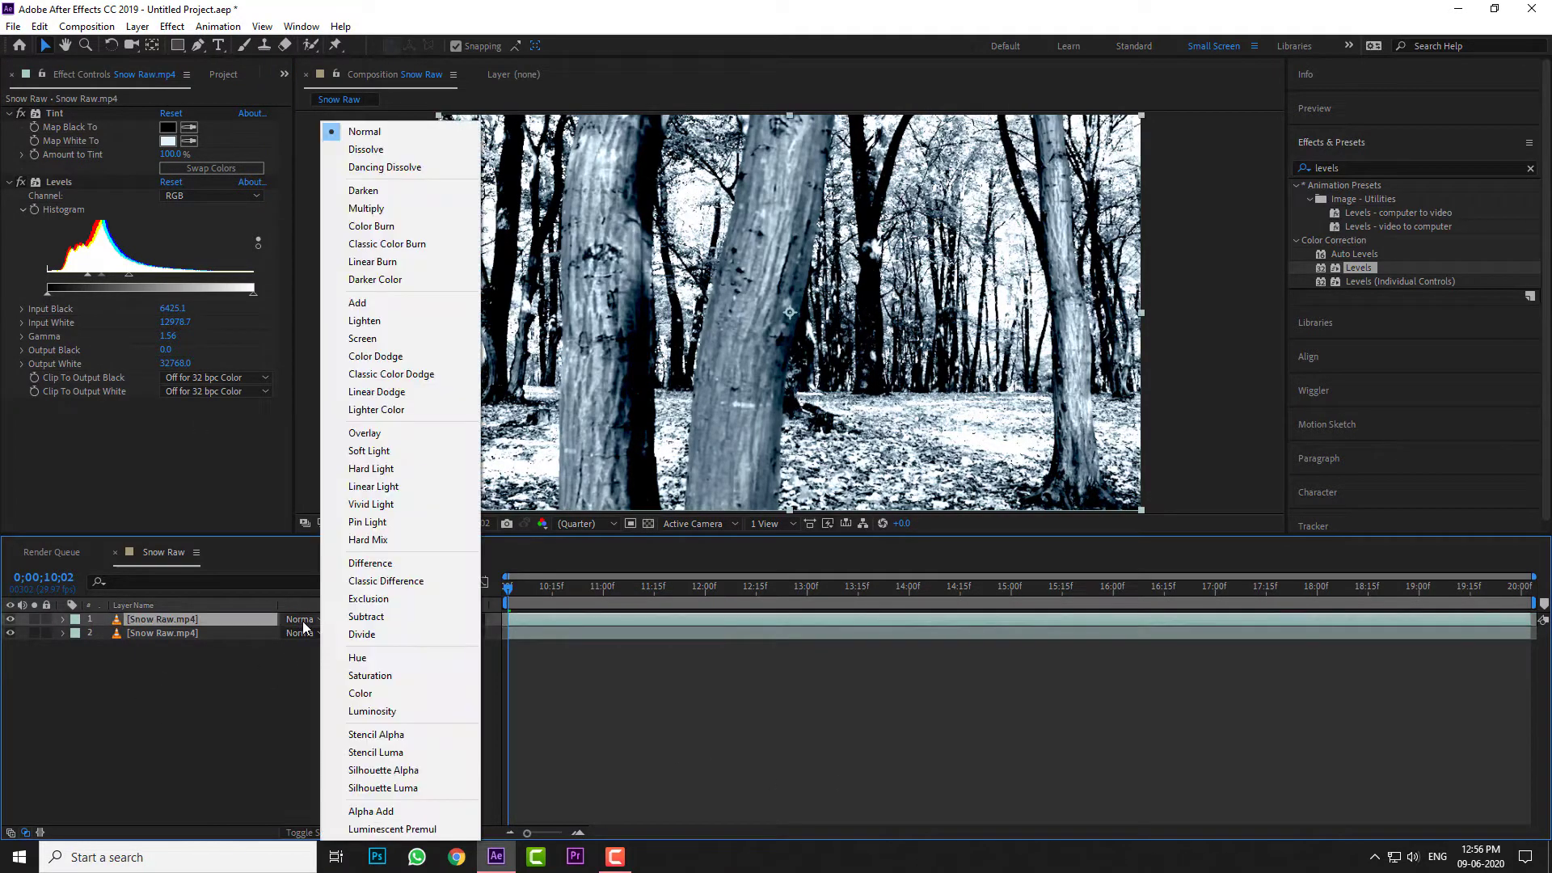
{"action": "key", "text": "Escape"}
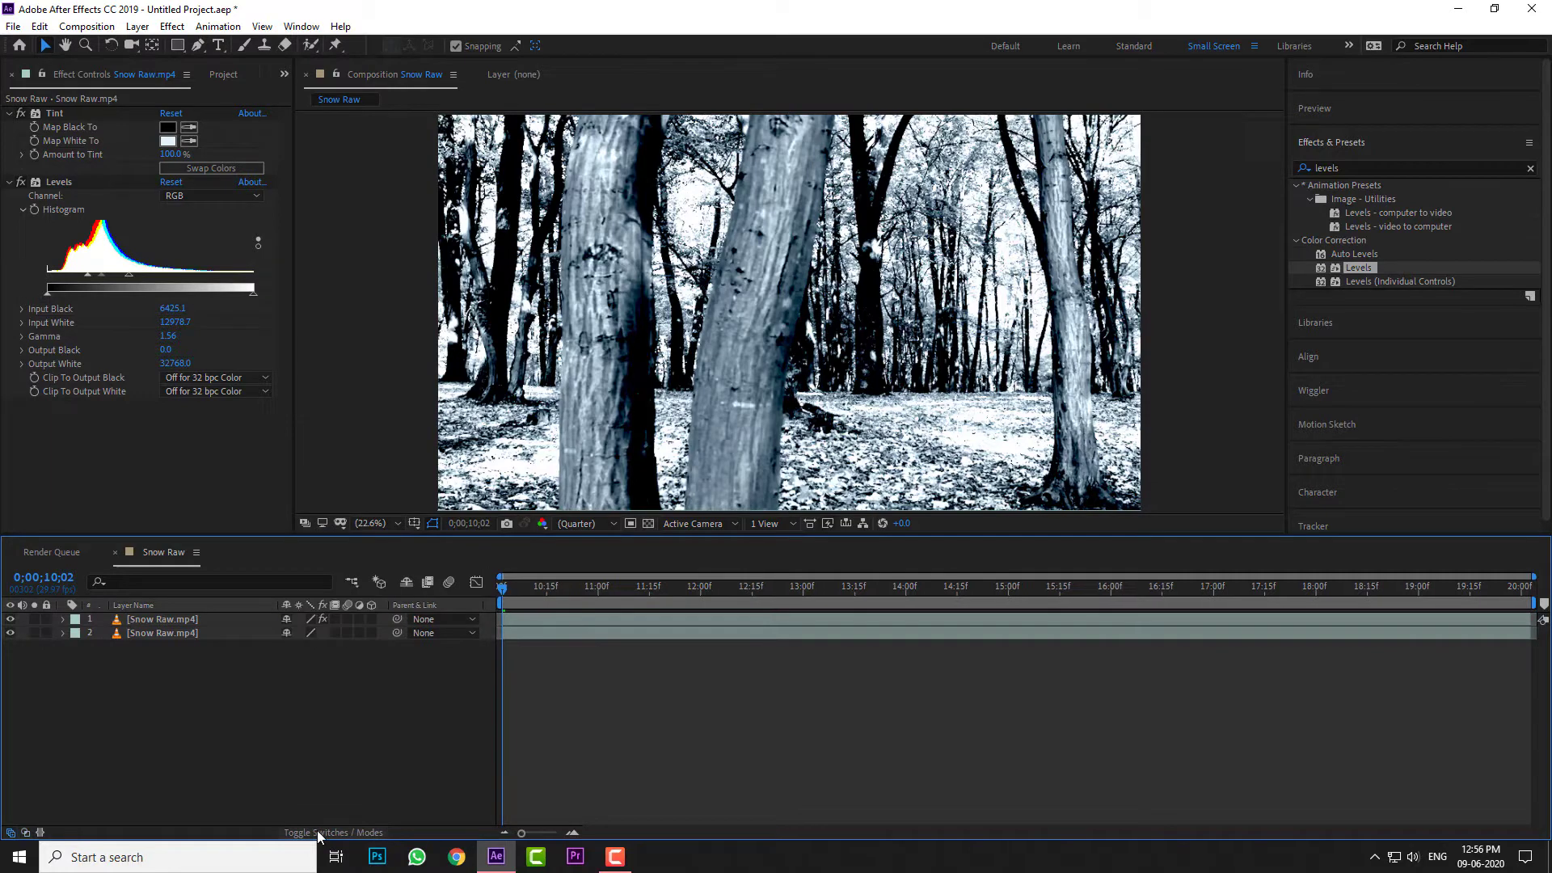
{"action": "left_click", "coordinate": [304, 620]}
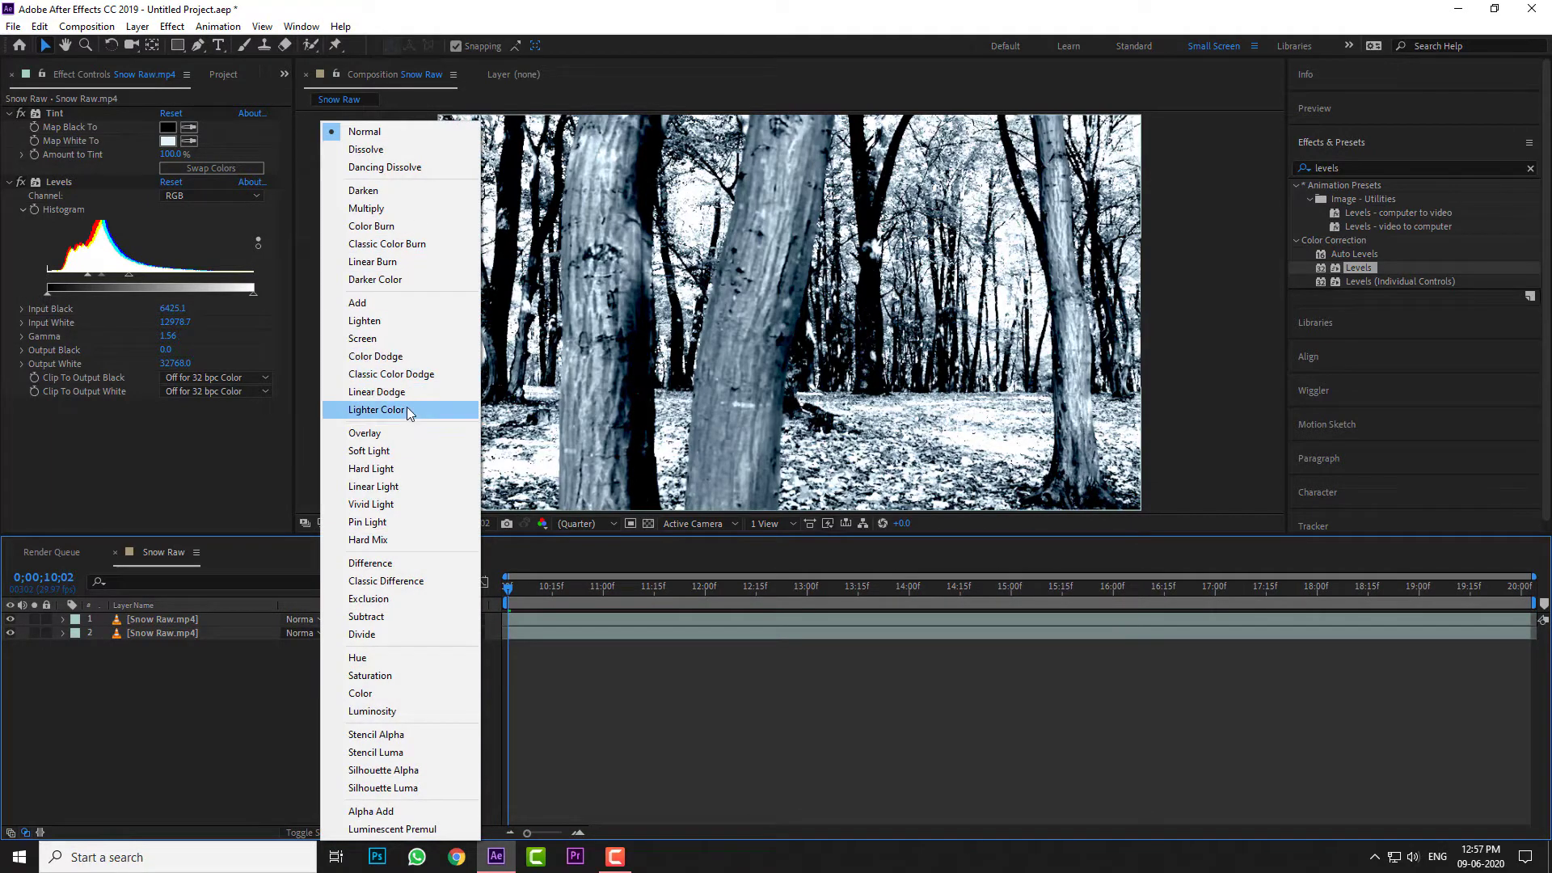
{"action": "left_click", "coordinate": [420, 326]}
{"action": "left_click", "coordinate": [180, 652]}
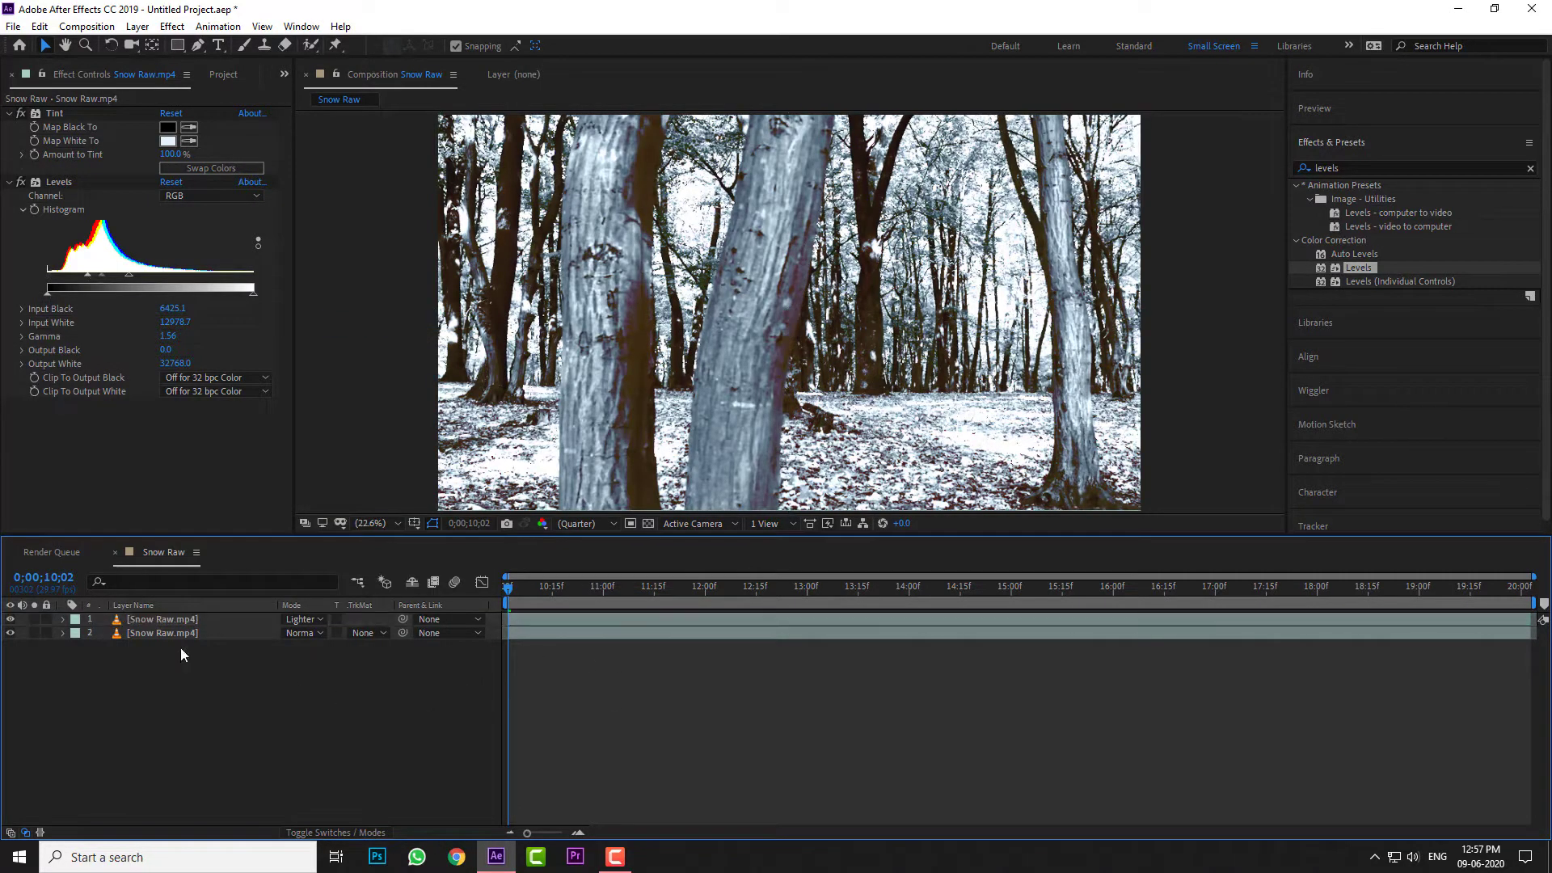
{"action": "left_click", "coordinate": [182, 623]}
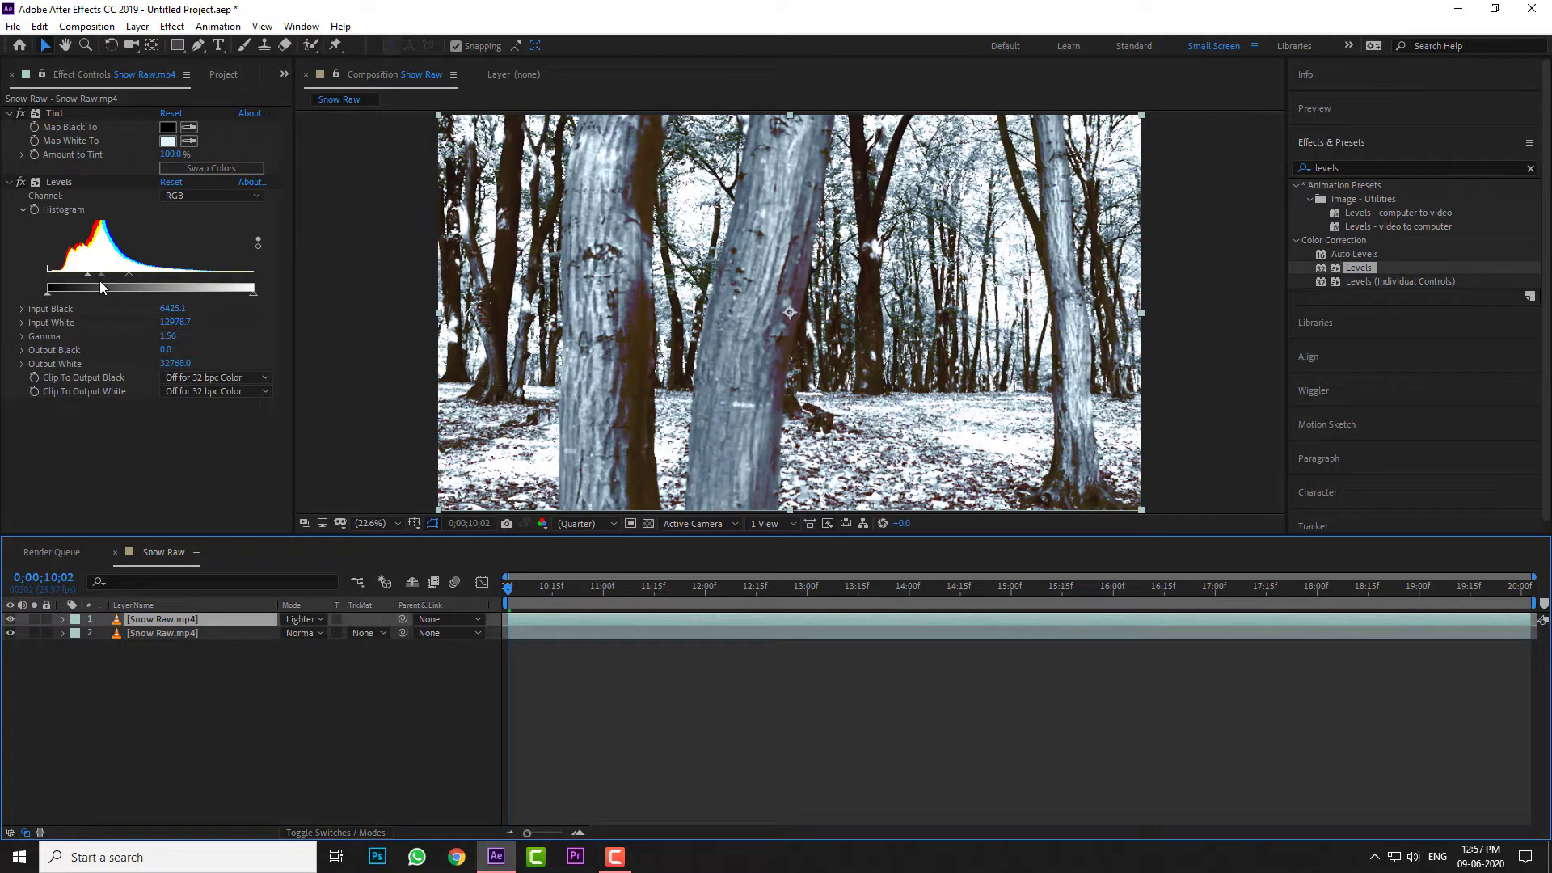
Step: Retune the top layer's Levels to Input Black 6553.6, Input White 13749.7, Gamma 1.35
{"action": "mouse_move", "coordinate": [102, 279]}
{"action": "left_mouse_down"}
{"action": "mouse_move", "coordinate": [134, 276]}
{"action": "mouse_move", "coordinate": [89, 279]}
{"action": "mouse_move", "coordinate": [110, 275]}
{"action": "left_mouse_up"}
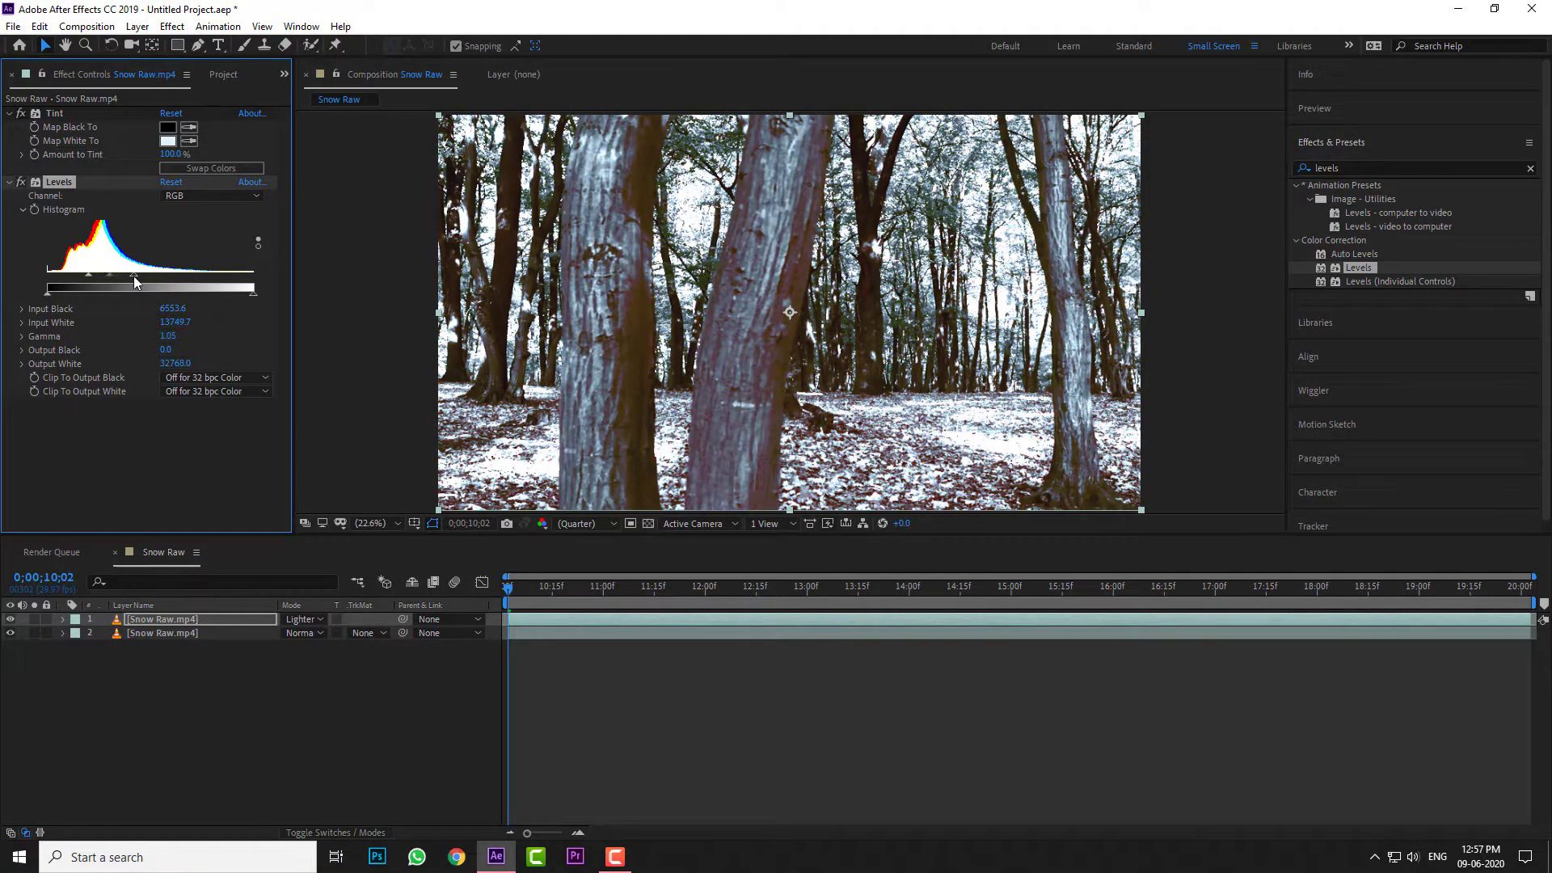
{"action": "left_click_drag", "start_coordinate": [137, 280], "coordinate": [146, 283]}
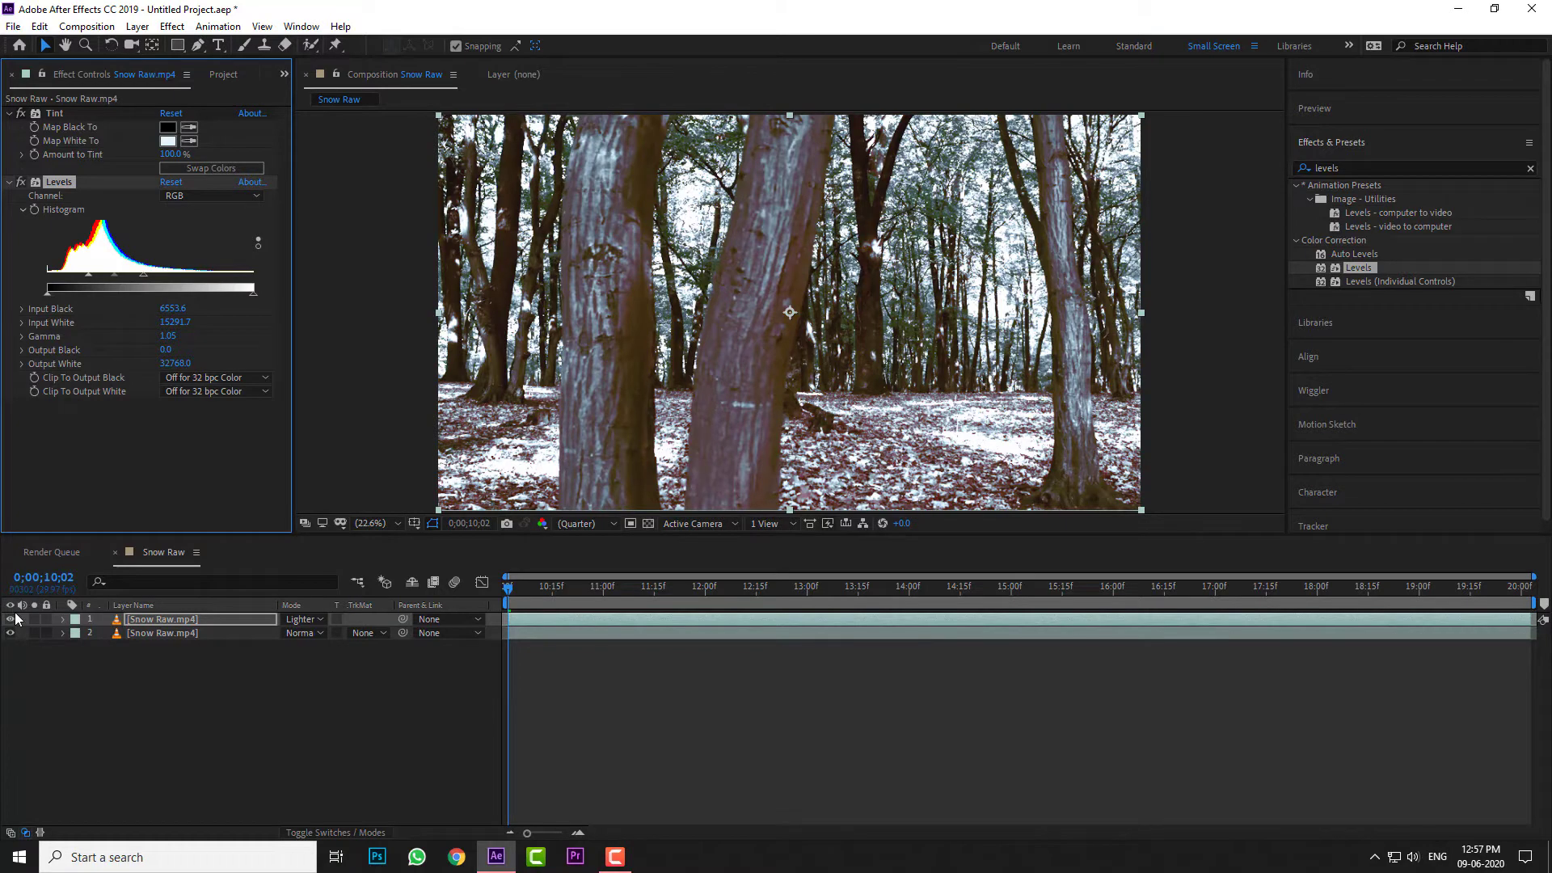
{"action": "left_click", "coordinate": [691, 762]}
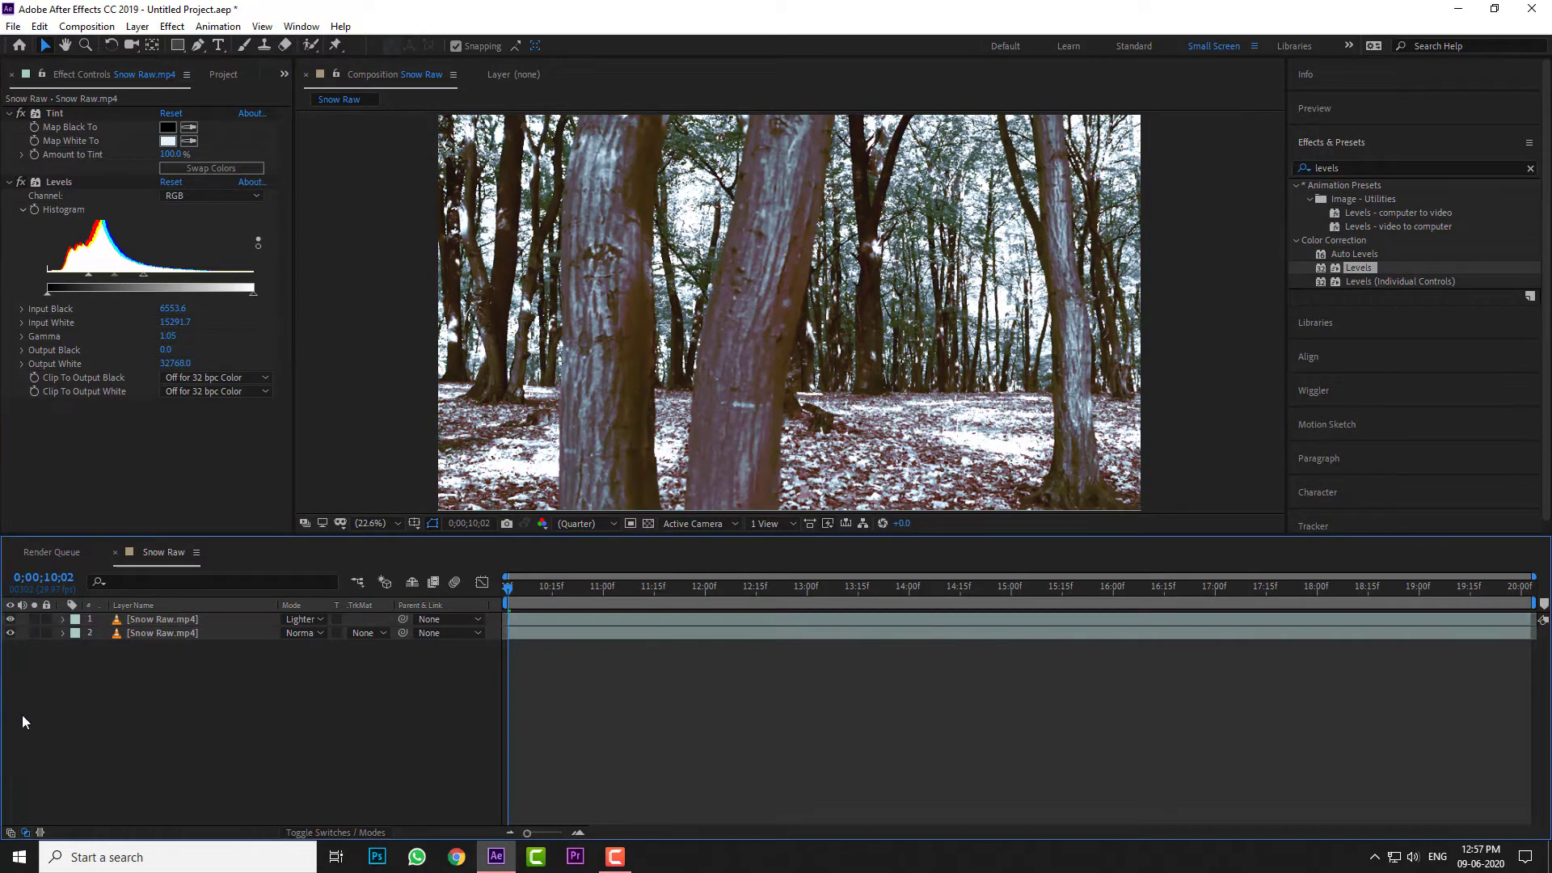
Step: Toggle the top layer's visibility to compare, then play and scrub a preview of the snowy look
{"action": "left_click", "coordinate": [11, 619]}
{"action": "left_click", "coordinate": [12, 620]}
{"action": "left_click", "coordinate": [11, 619]}
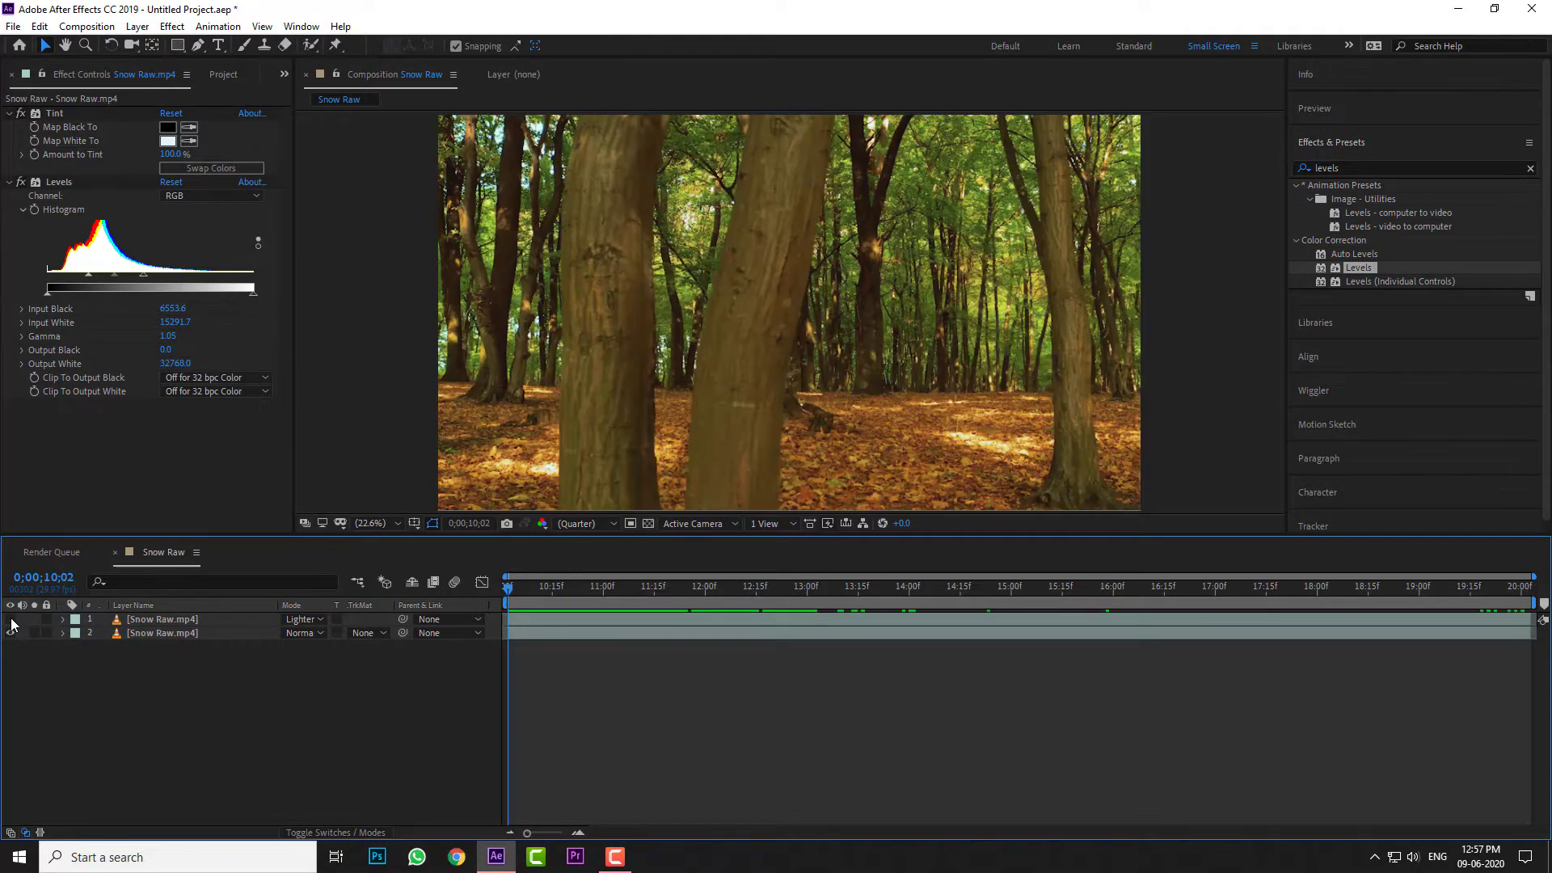
{"action": "left_click", "coordinate": [12, 619]}
{"action": "left_click", "coordinate": [11, 619]}
{"action": "left_click", "coordinate": [12, 619]}
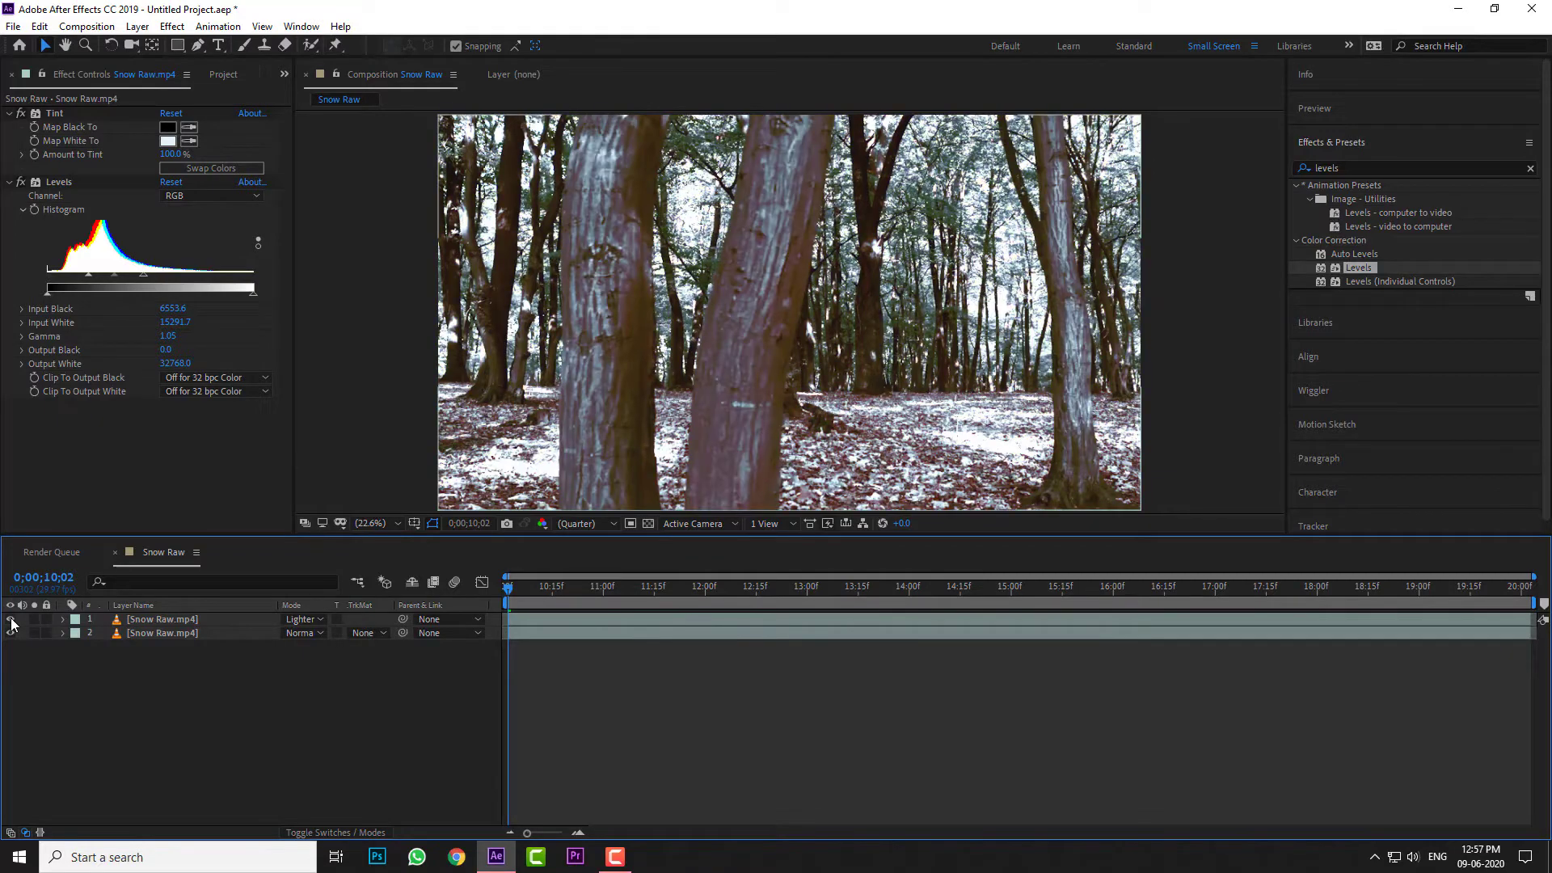
{"action": "key", "text": "space"}
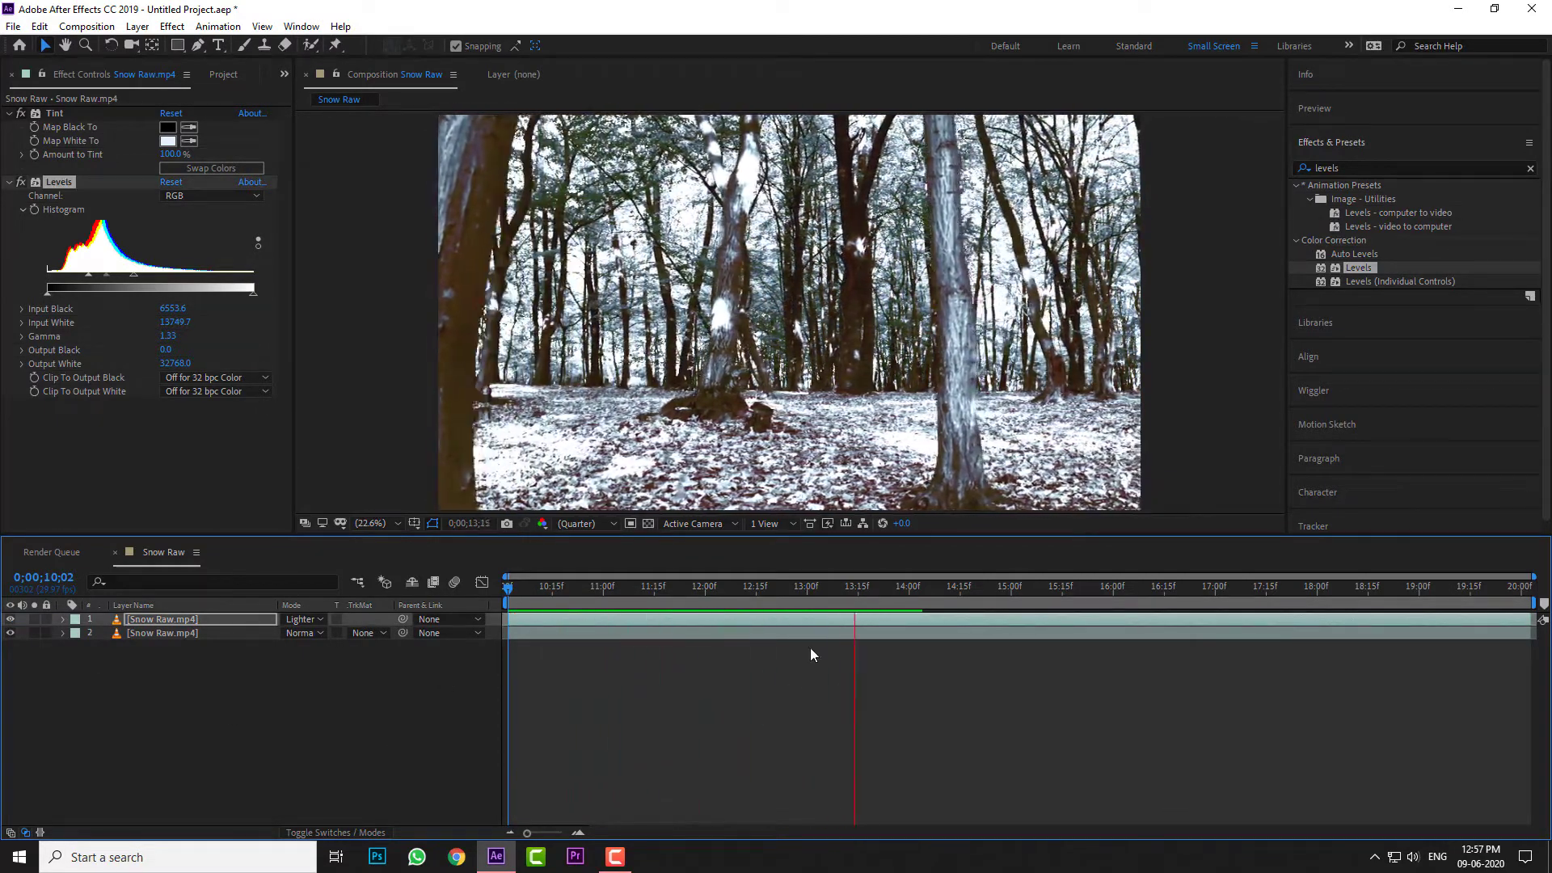
{"action": "left_click", "coordinate": [770, 586]}
{"action": "mouse_move", "coordinate": [754, 586]}
{"action": "left_mouse_down"}
{"action": "mouse_move", "coordinate": [1205, 629]}
{"action": "mouse_move", "coordinate": [506, 591]}
{"action": "left_mouse_up"}
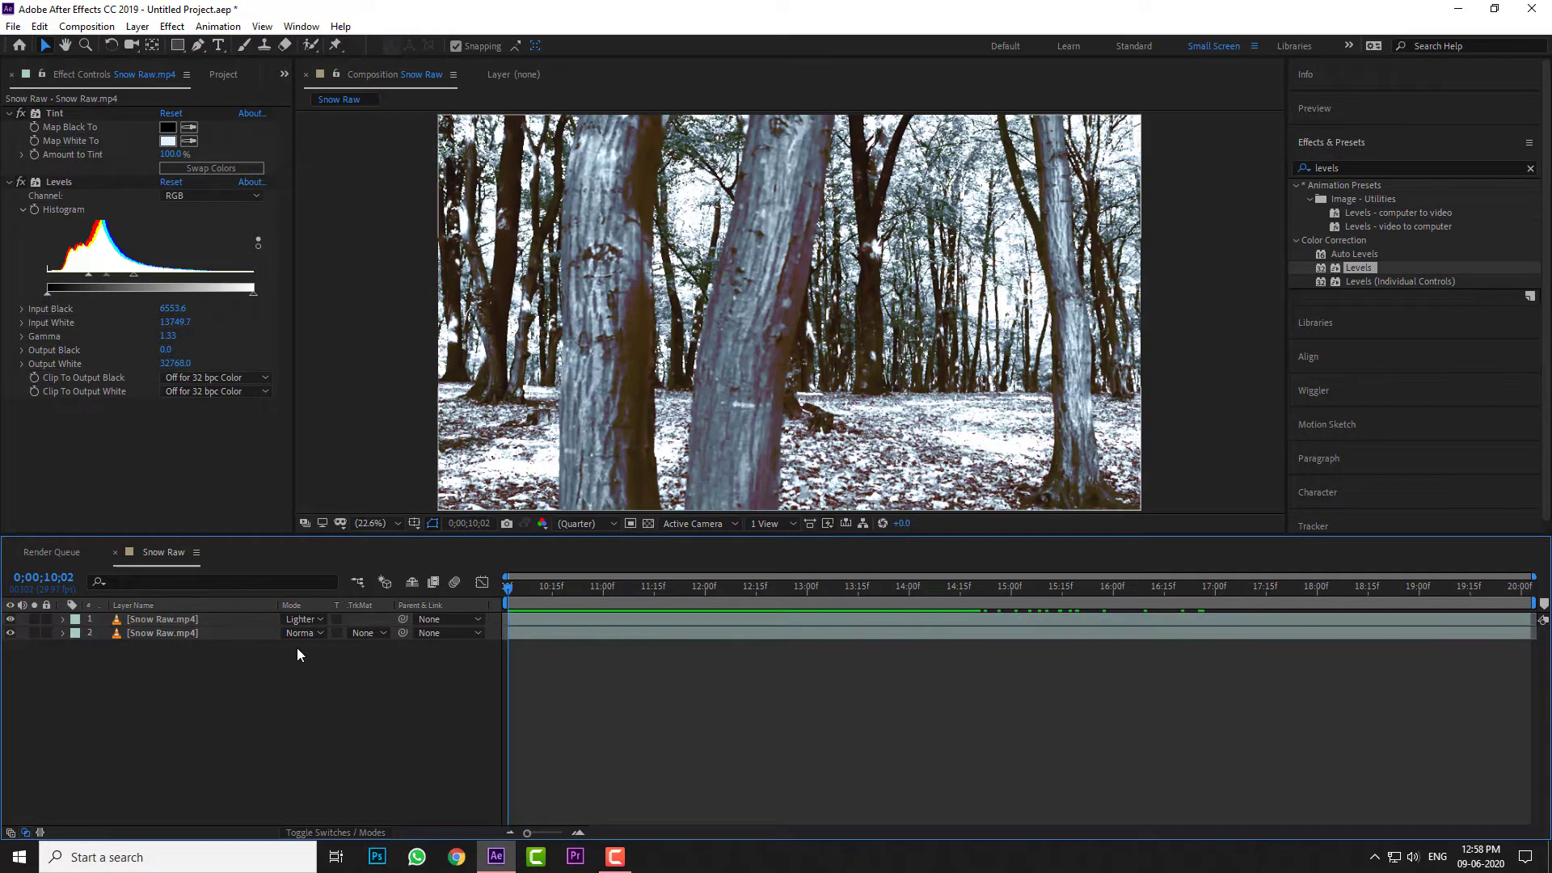
Step: Create a new solid layer named Particles at the top of the composition
{"action": "right_click", "coordinate": [203, 699]}
{"action": "mouse_move", "coordinate": [298, 523]}
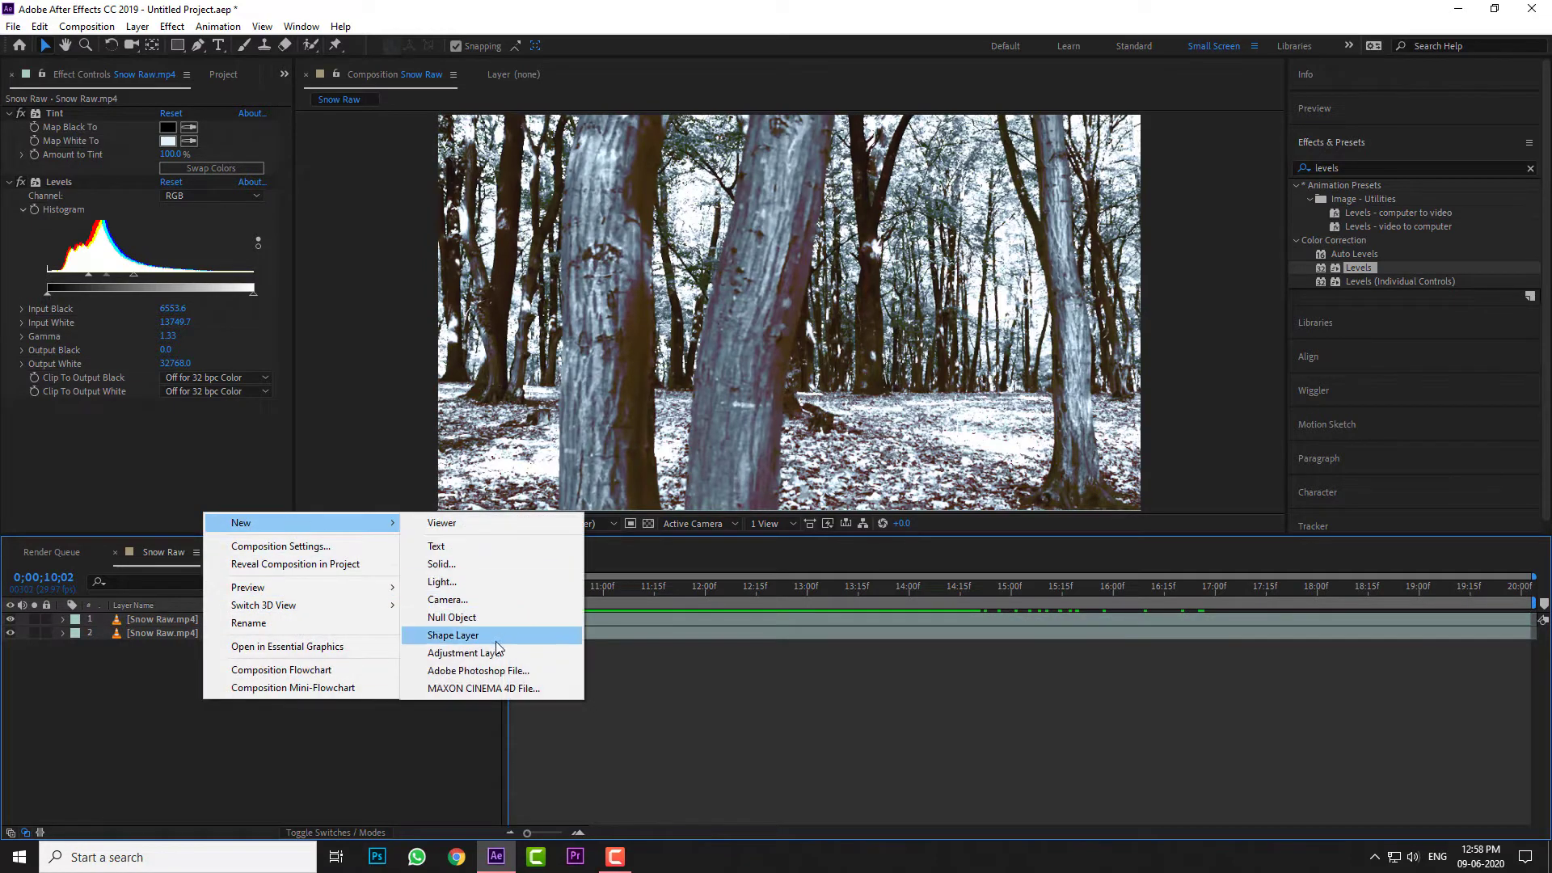
{"action": "left_click", "coordinate": [442, 563]}
{"action": "type", "text": "Particles"}
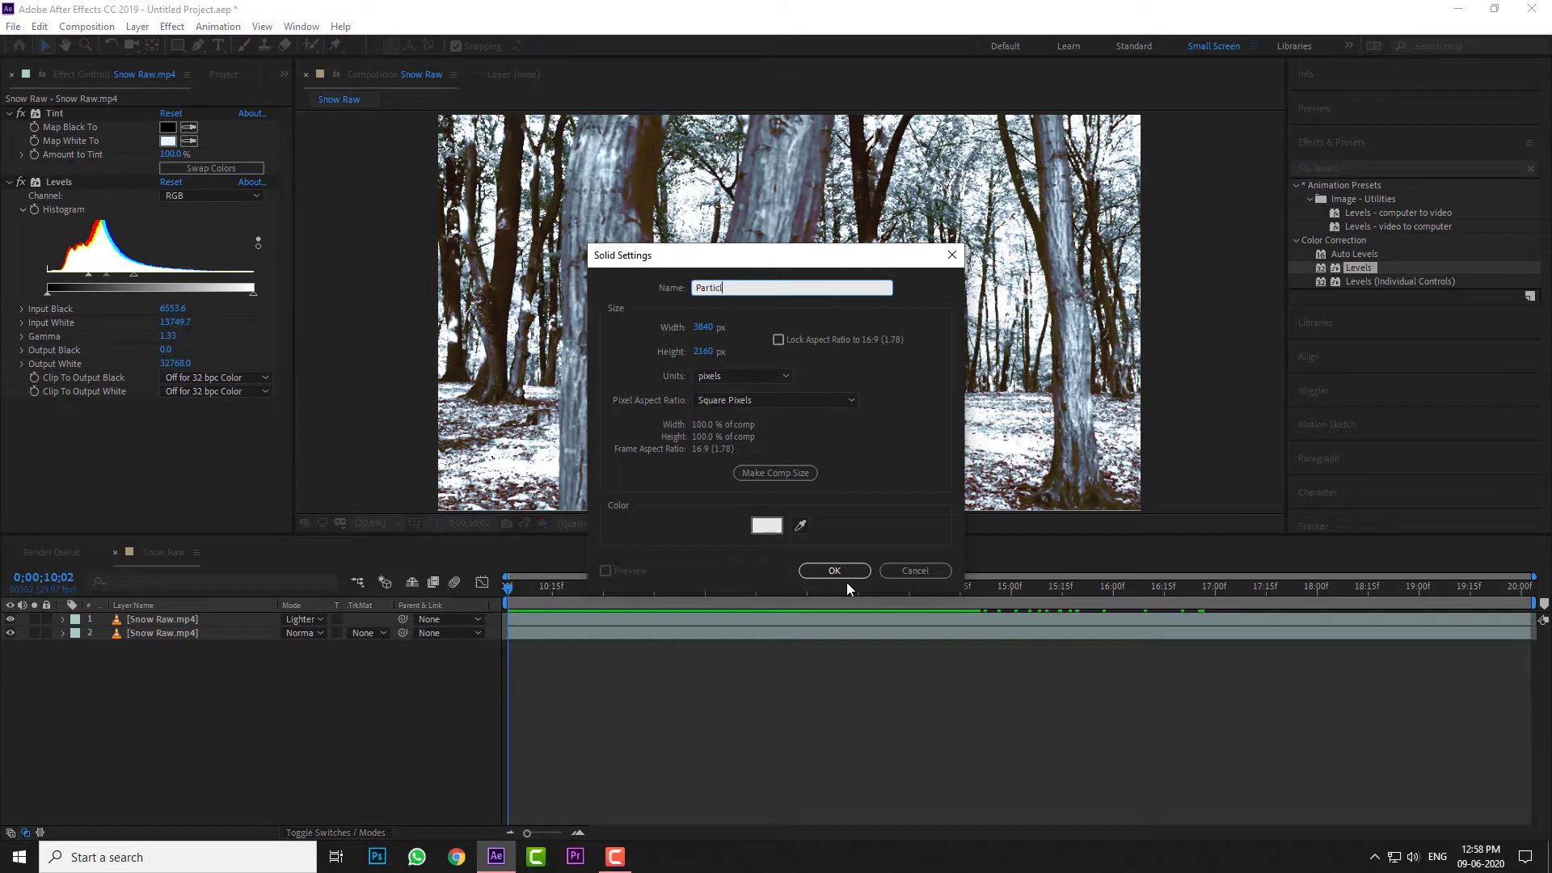
{"action": "left_click", "coordinate": [853, 571]}
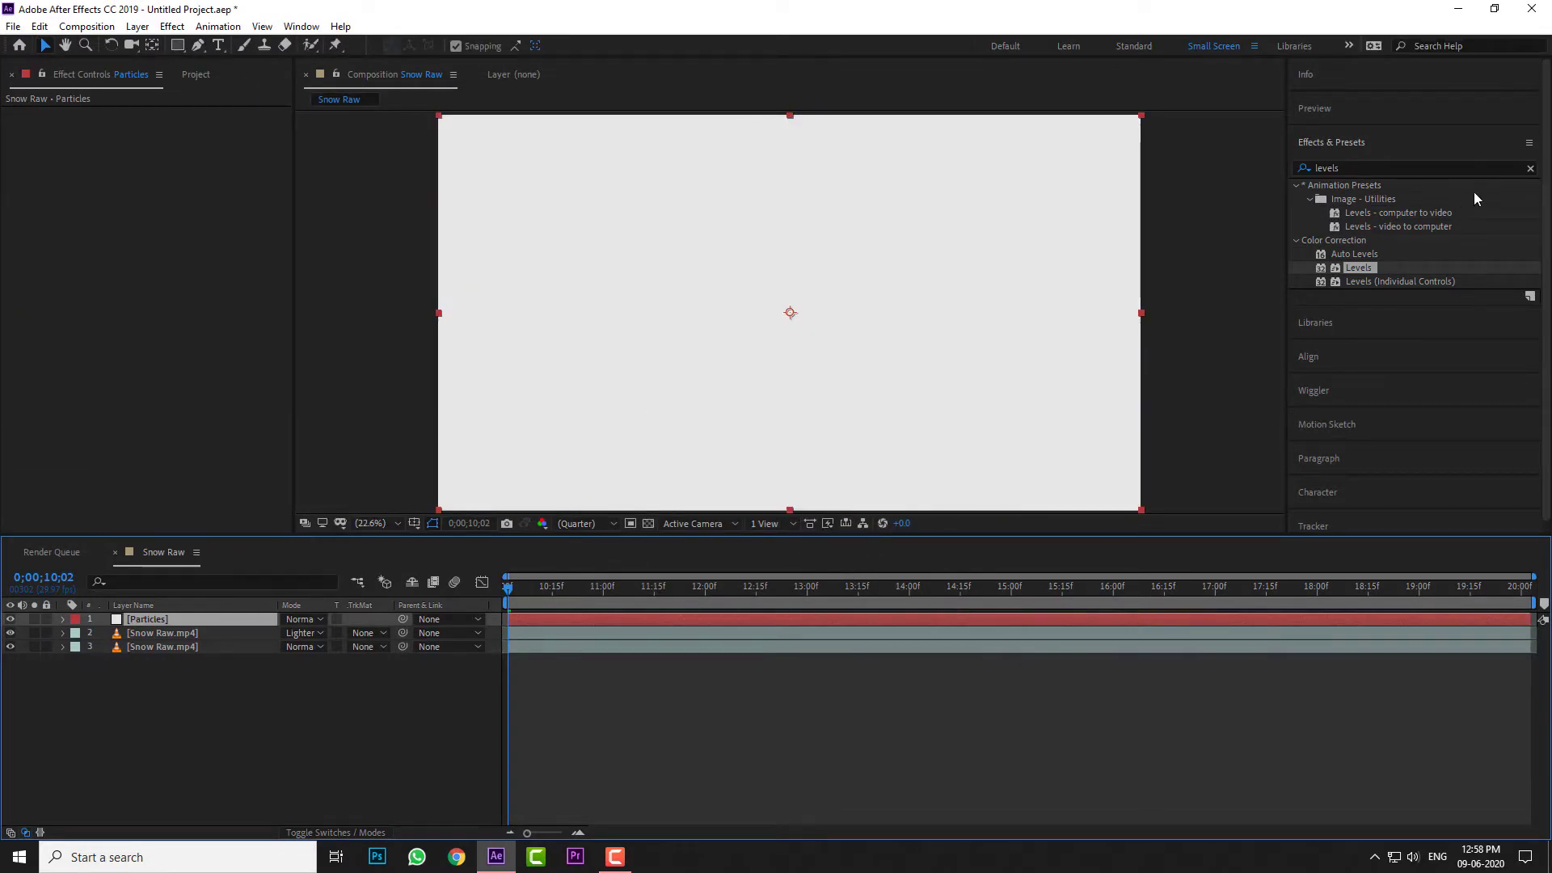
Step: Search 'par' in Effects & Presets and apply Trapcode Particular to the Particles layer
{"action": "left_click", "coordinate": [1531, 168]}
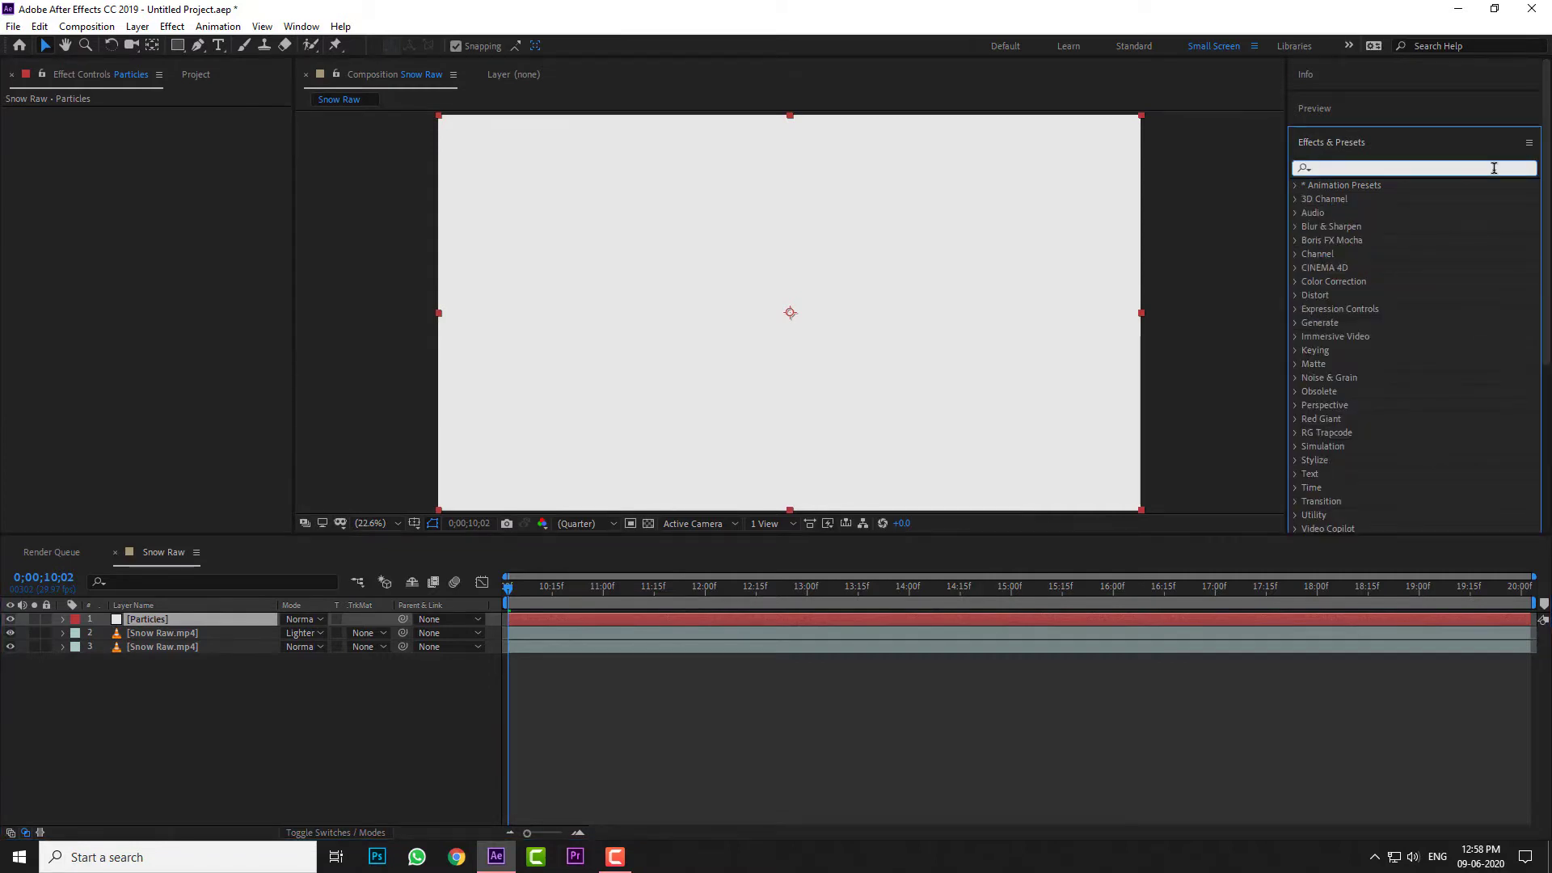
{"action": "type", "text": "par"}
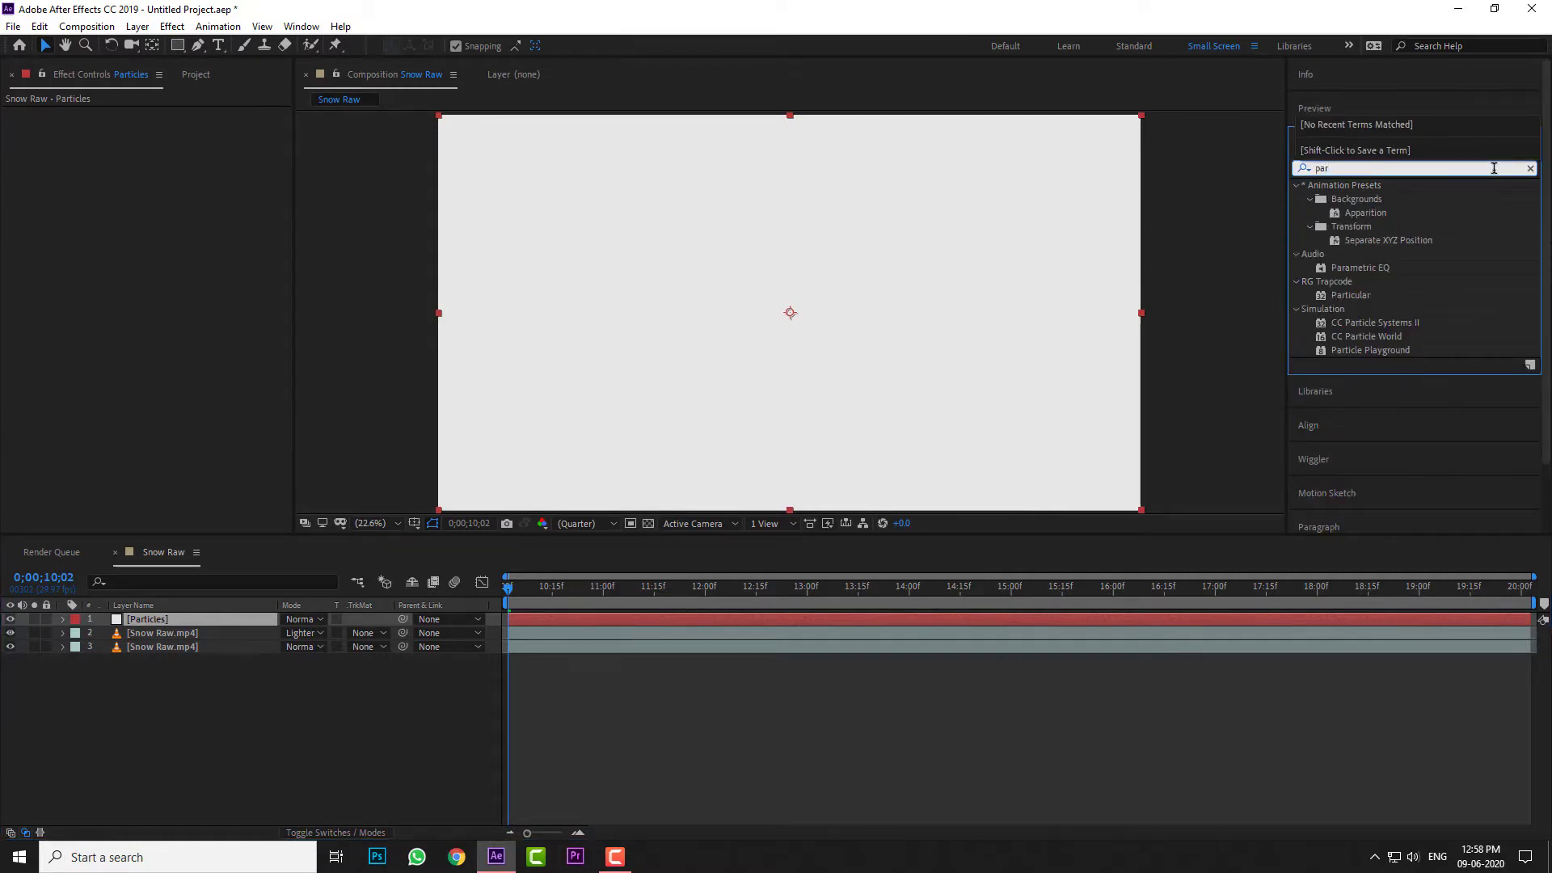
{"action": "left_click_drag", "start_coordinate": [1352, 296], "coordinate": [757, 343]}
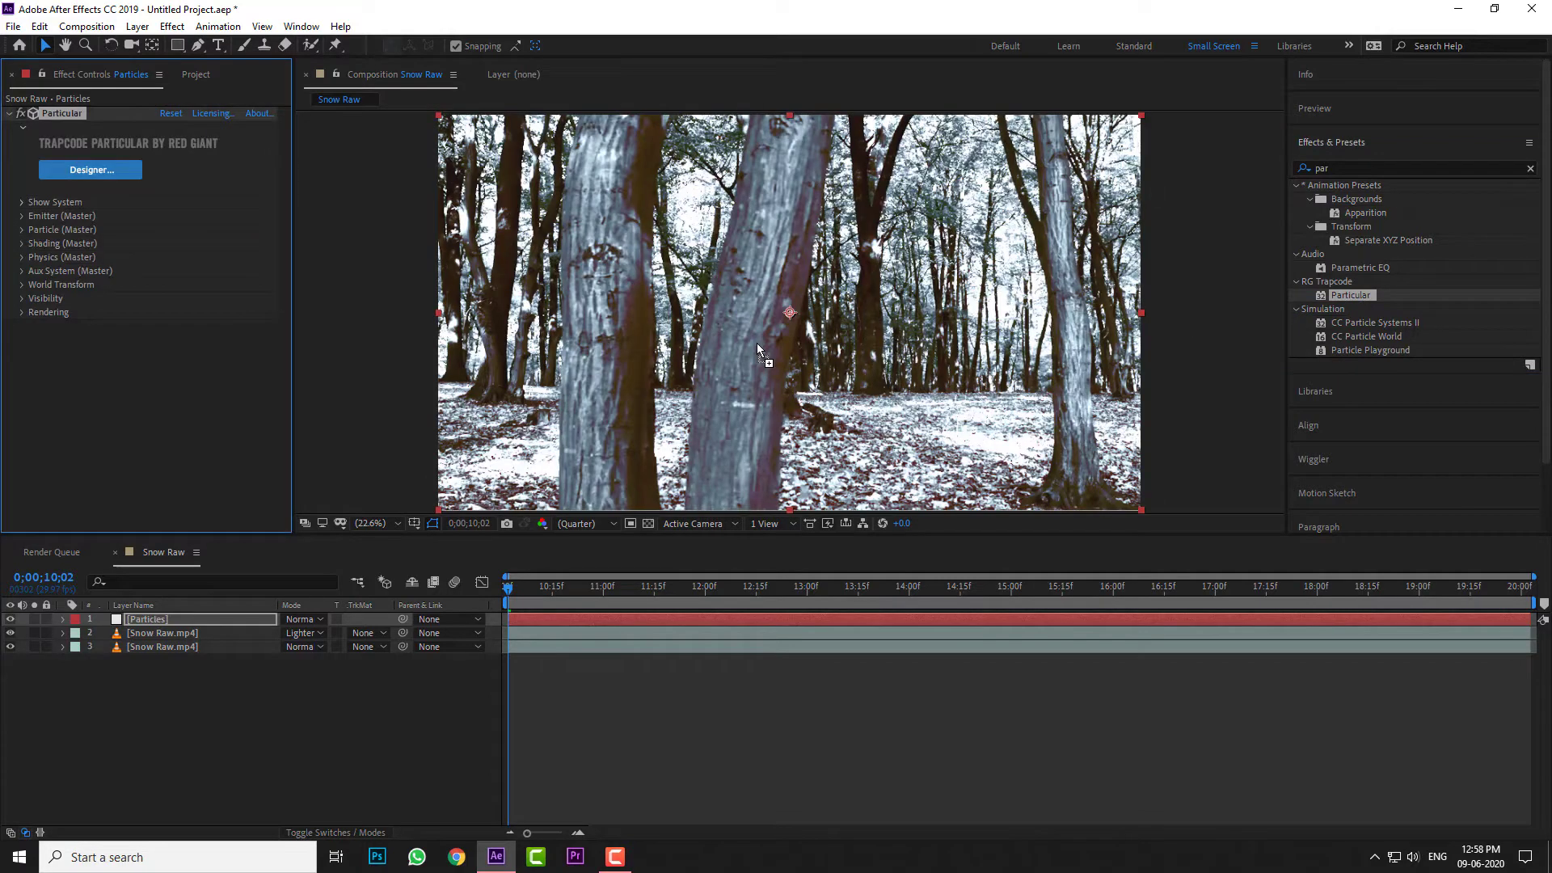
Step: Solo the Particles layer, scrub to see particles, and set Particles/sec to 1500
{"action": "left_click", "coordinate": [33, 619]}
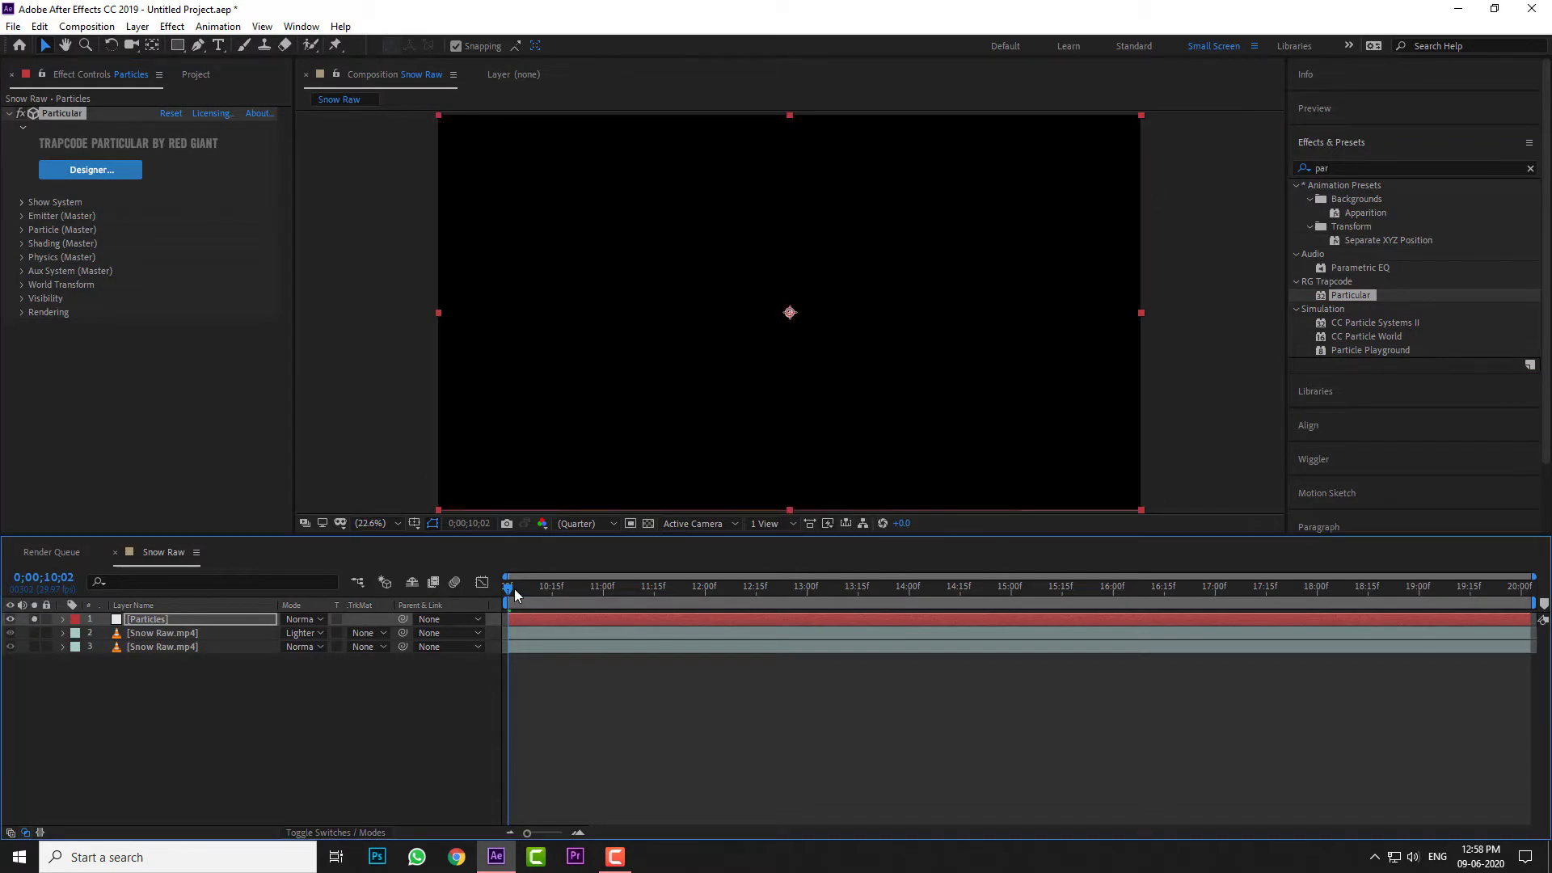
{"action": "left_click_drag", "start_coordinate": [515, 596], "coordinate": [887, 668]}
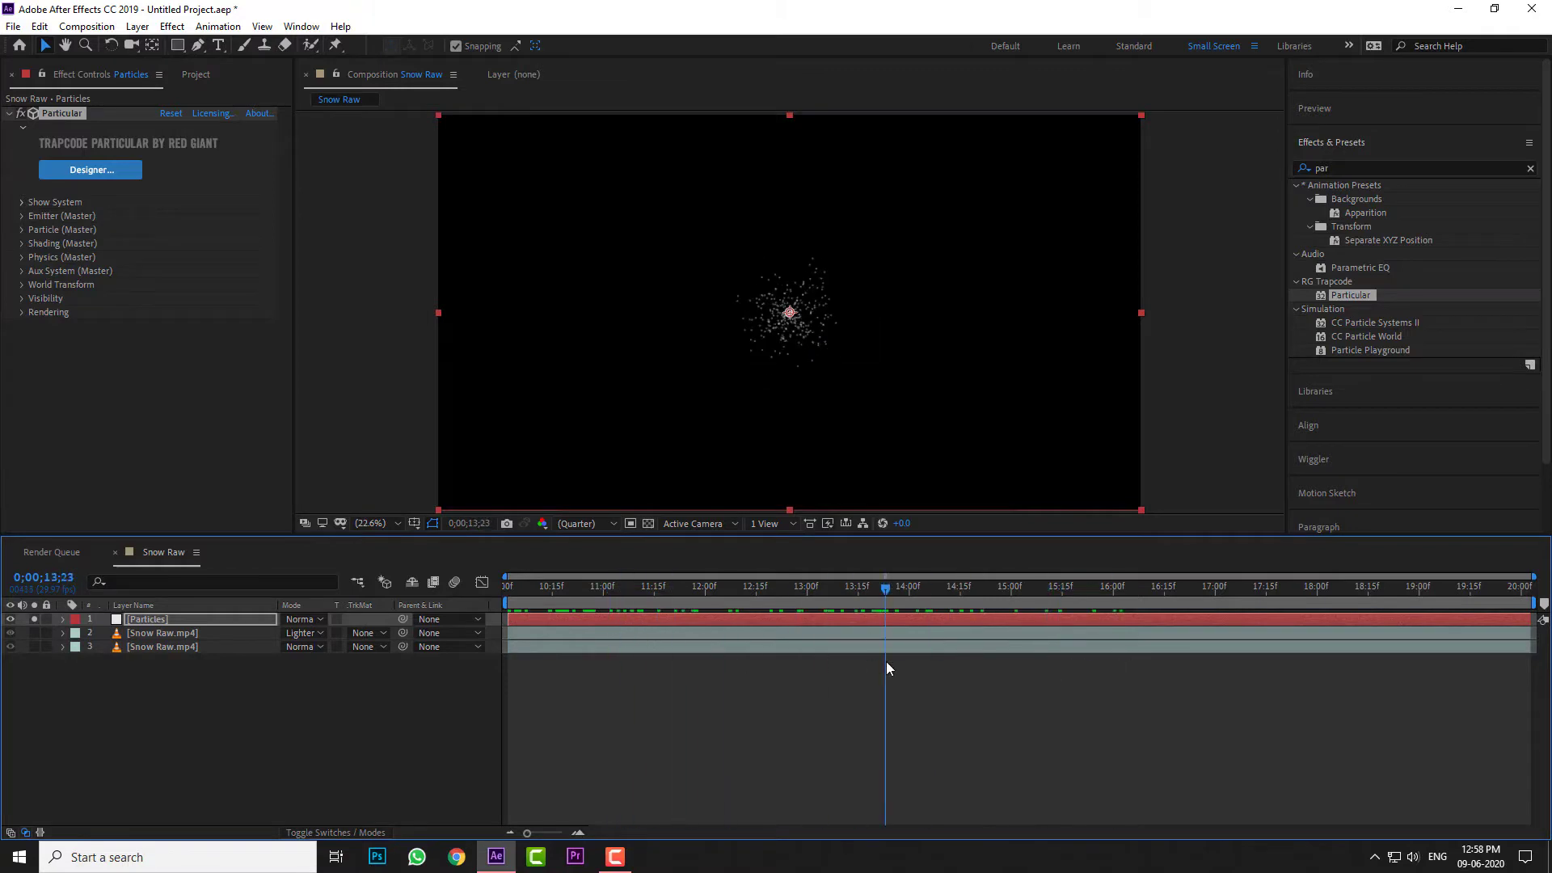
{"action": "left_click", "coordinate": [24, 217]}
{"action": "left_click", "coordinate": [167, 222]}
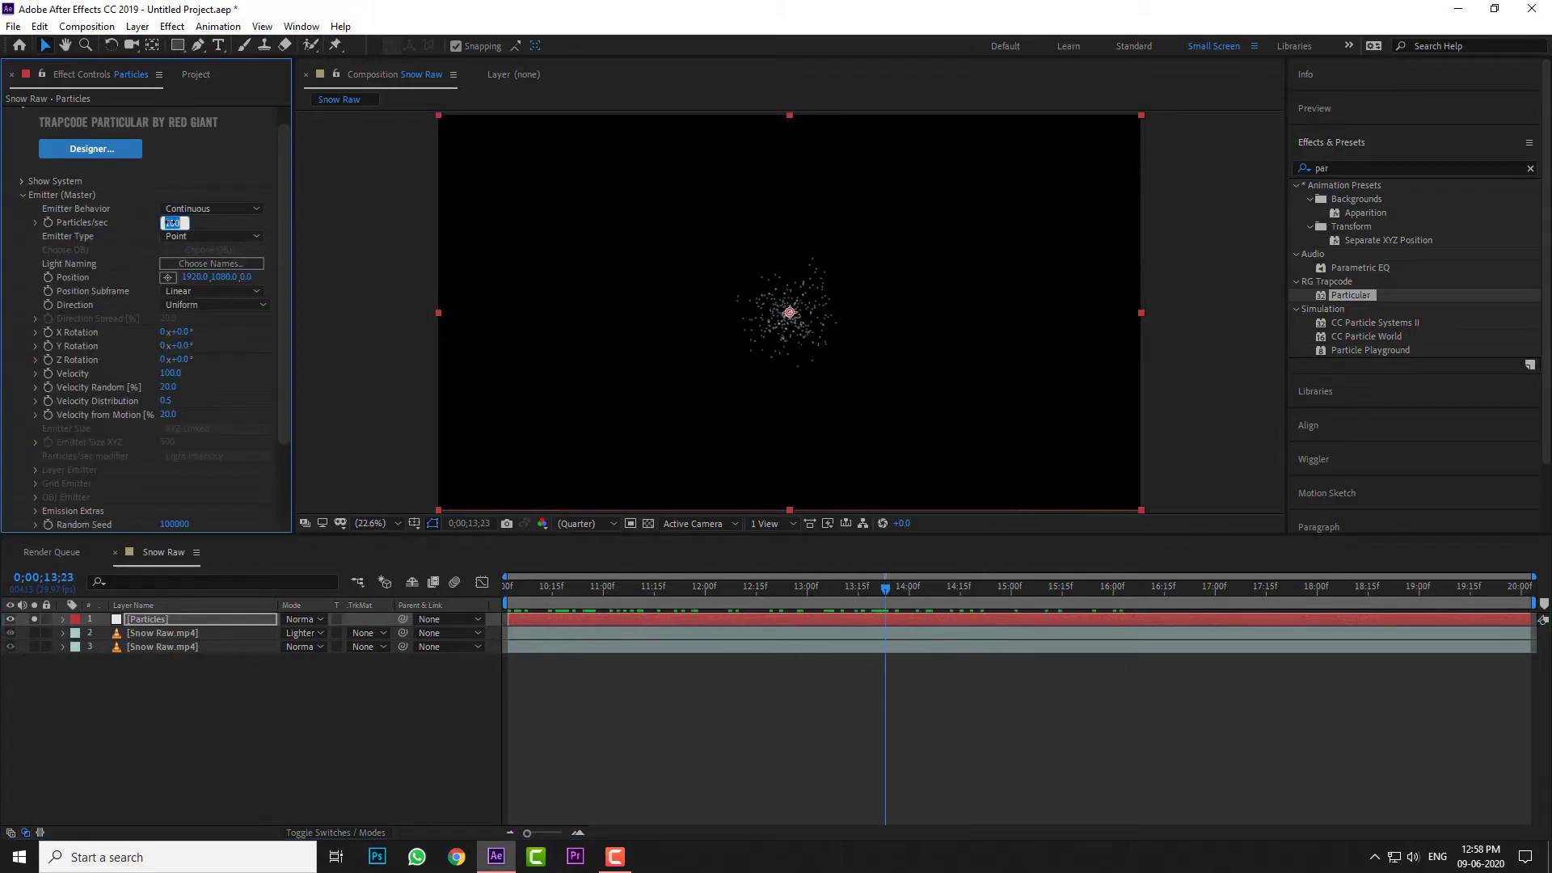
{"action": "type", "text": "150"}
{"action": "key", "text": "Return"}
Step: Make the emitter a Box with Velocity 200 and Velocity Random 22
{"action": "left_click", "coordinate": [244, 235]}
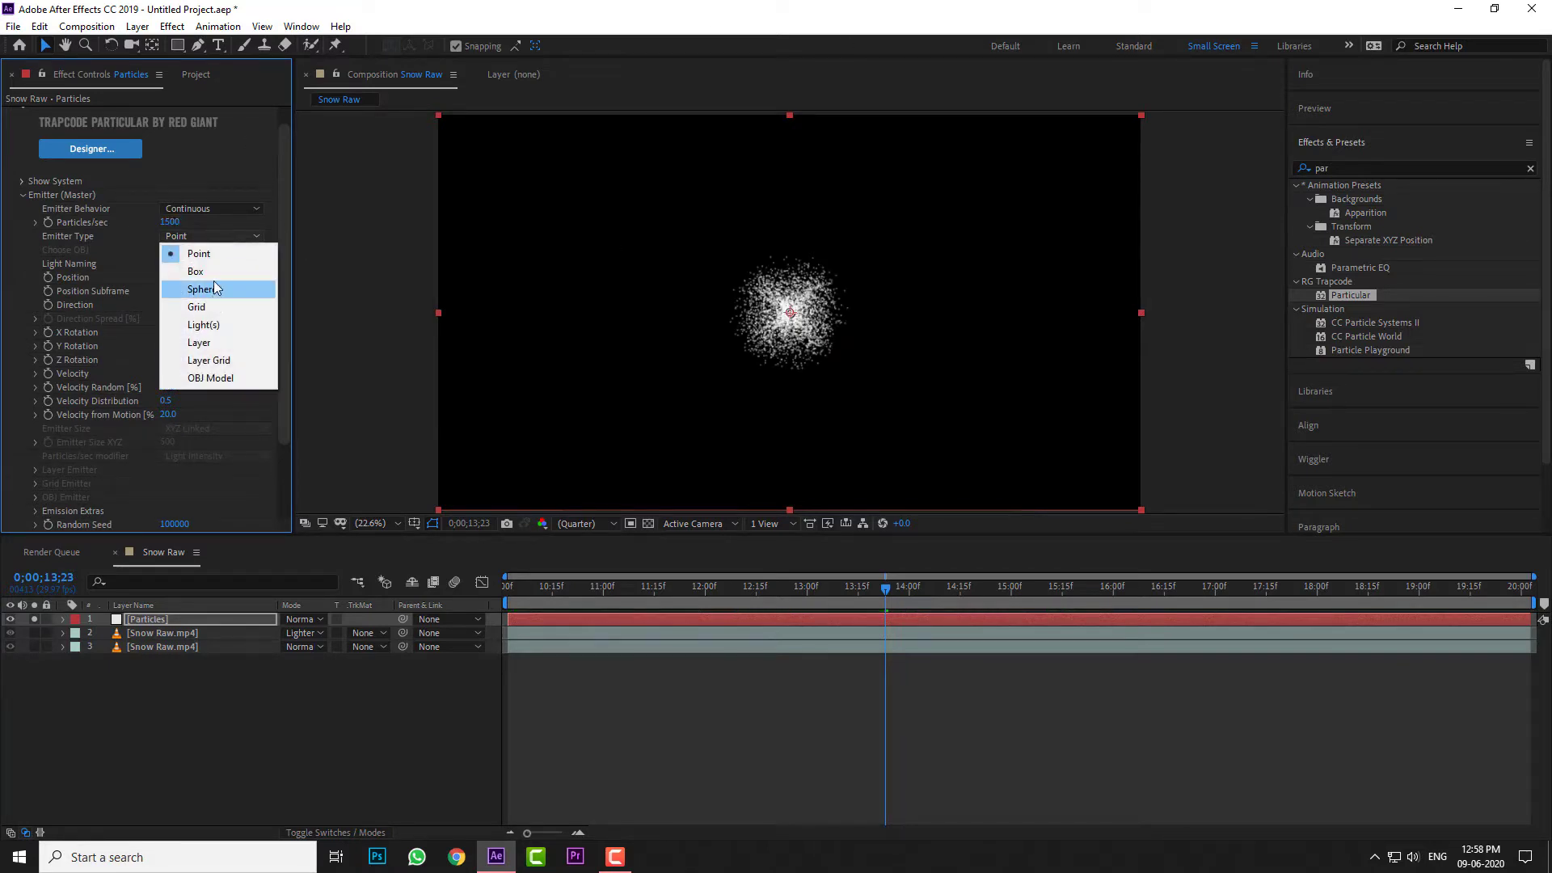
{"action": "left_click", "coordinate": [212, 271]}
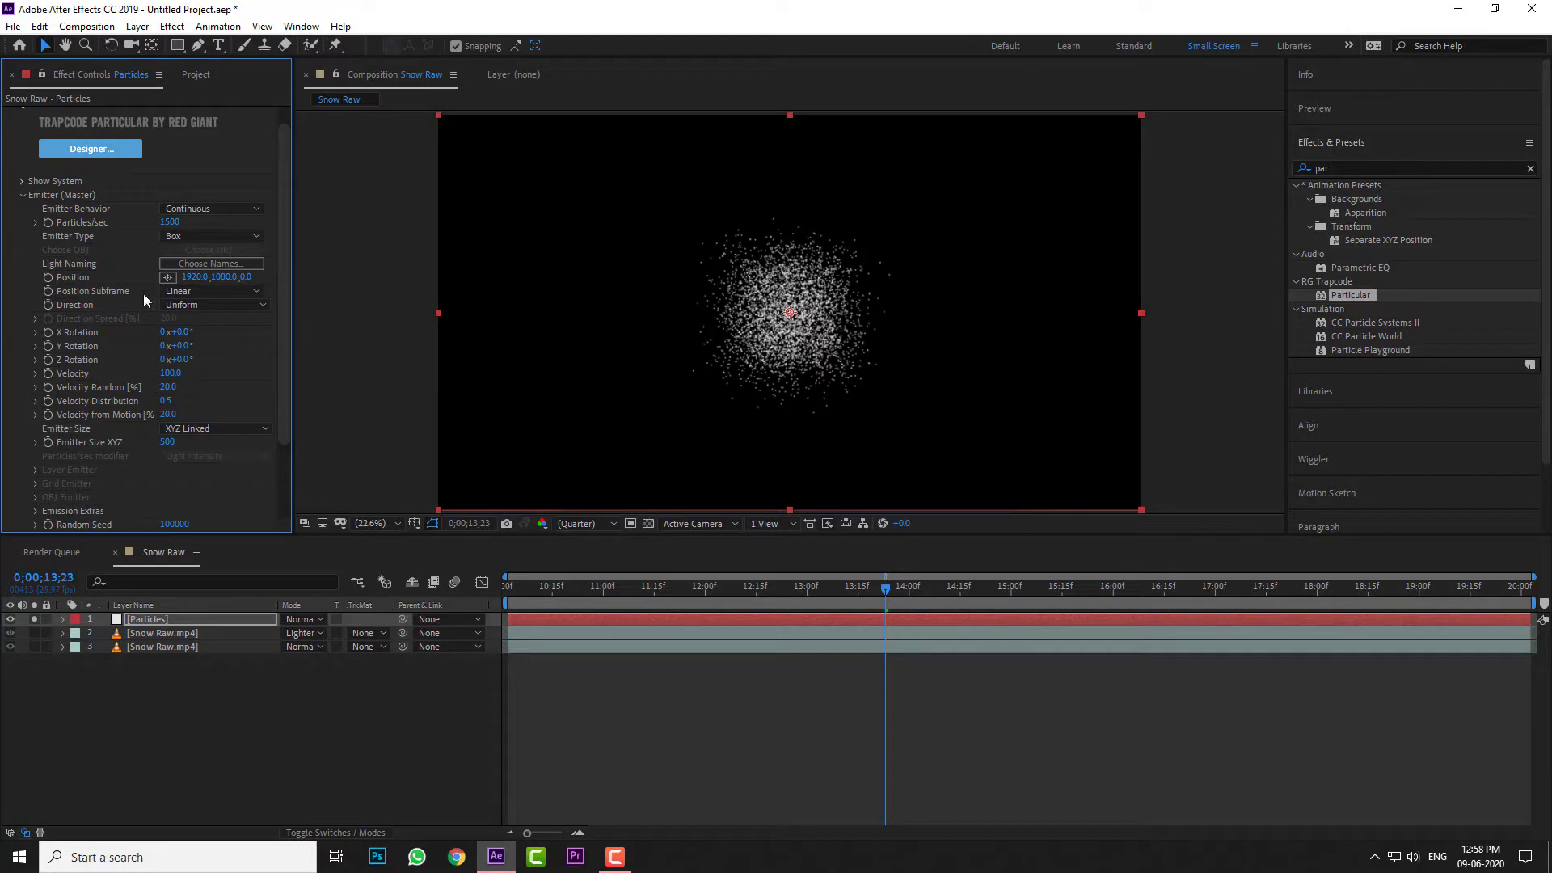
{"action": "left_click", "coordinate": [166, 375]}
{"action": "type", "text": "25"}
{"action": "type", "text": "00"}
{"action": "key", "text": "Return"}
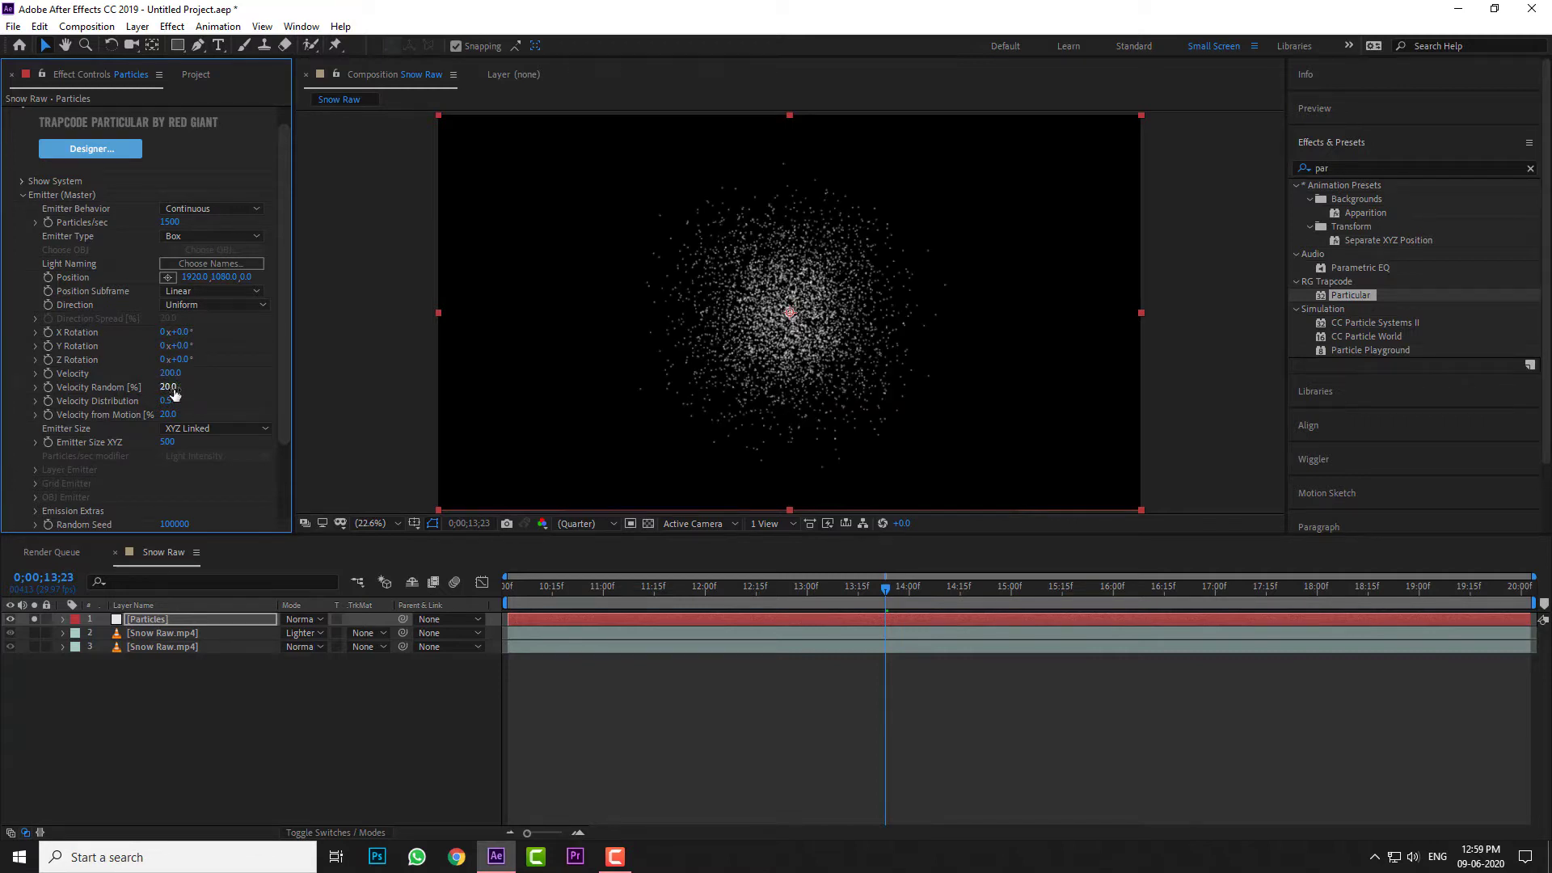
{"action": "left_click", "coordinate": [169, 387]}
{"action": "type", "text": "22"}
{"action": "key", "text": "Return"}
Step: Set Emitter Size to XYZ Individual with X 7000 and Z 15000
{"action": "left_click", "coordinate": [202, 428]}
{"action": "left_click", "coordinate": [211, 464]}
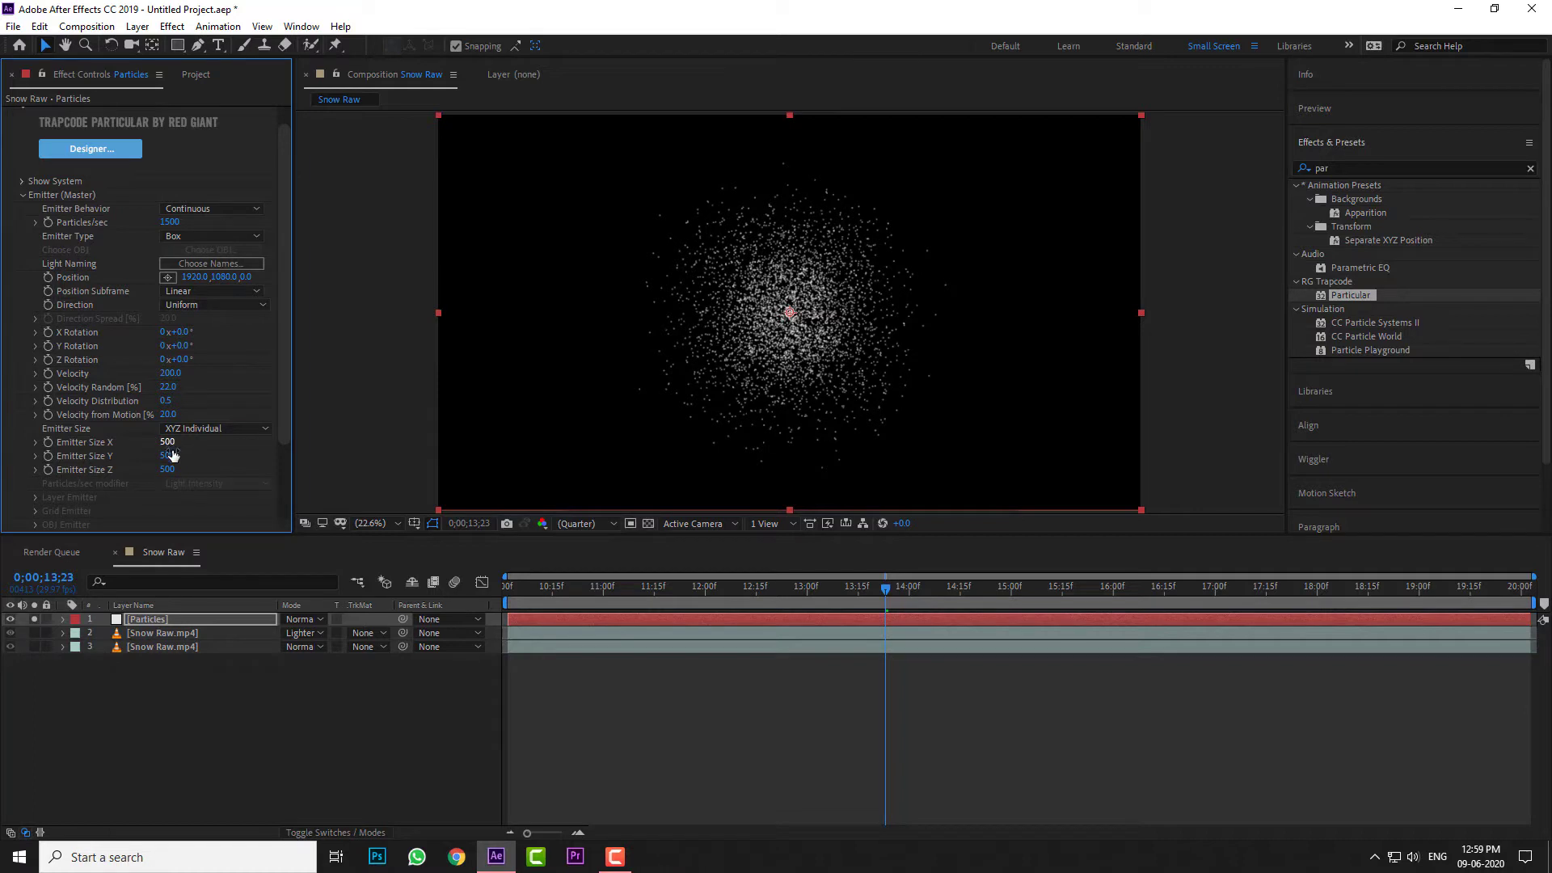
{"action": "left_click_drag", "start_coordinate": [171, 448], "coordinate": [170, 446]}
{"action": "left_click", "coordinate": [170, 444]}
{"action": "type", "text": "7500"}
{"action": "key", "text": "Return"}
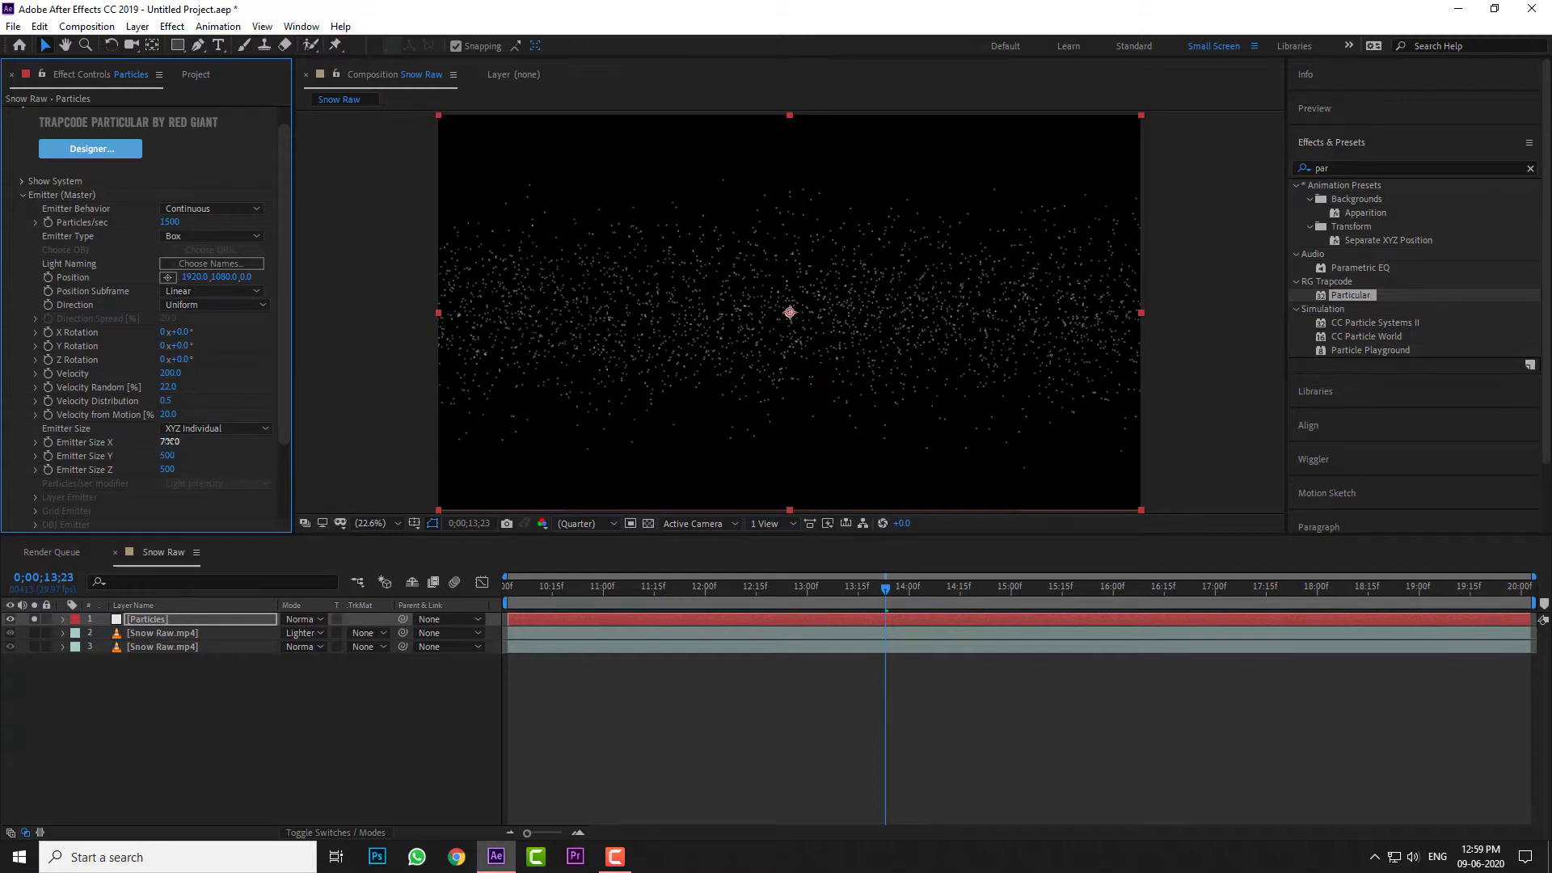
{"action": "left_click", "coordinate": [166, 469]}
{"action": "type", "text": "4"}
{"action": "key", "text": "Return"}
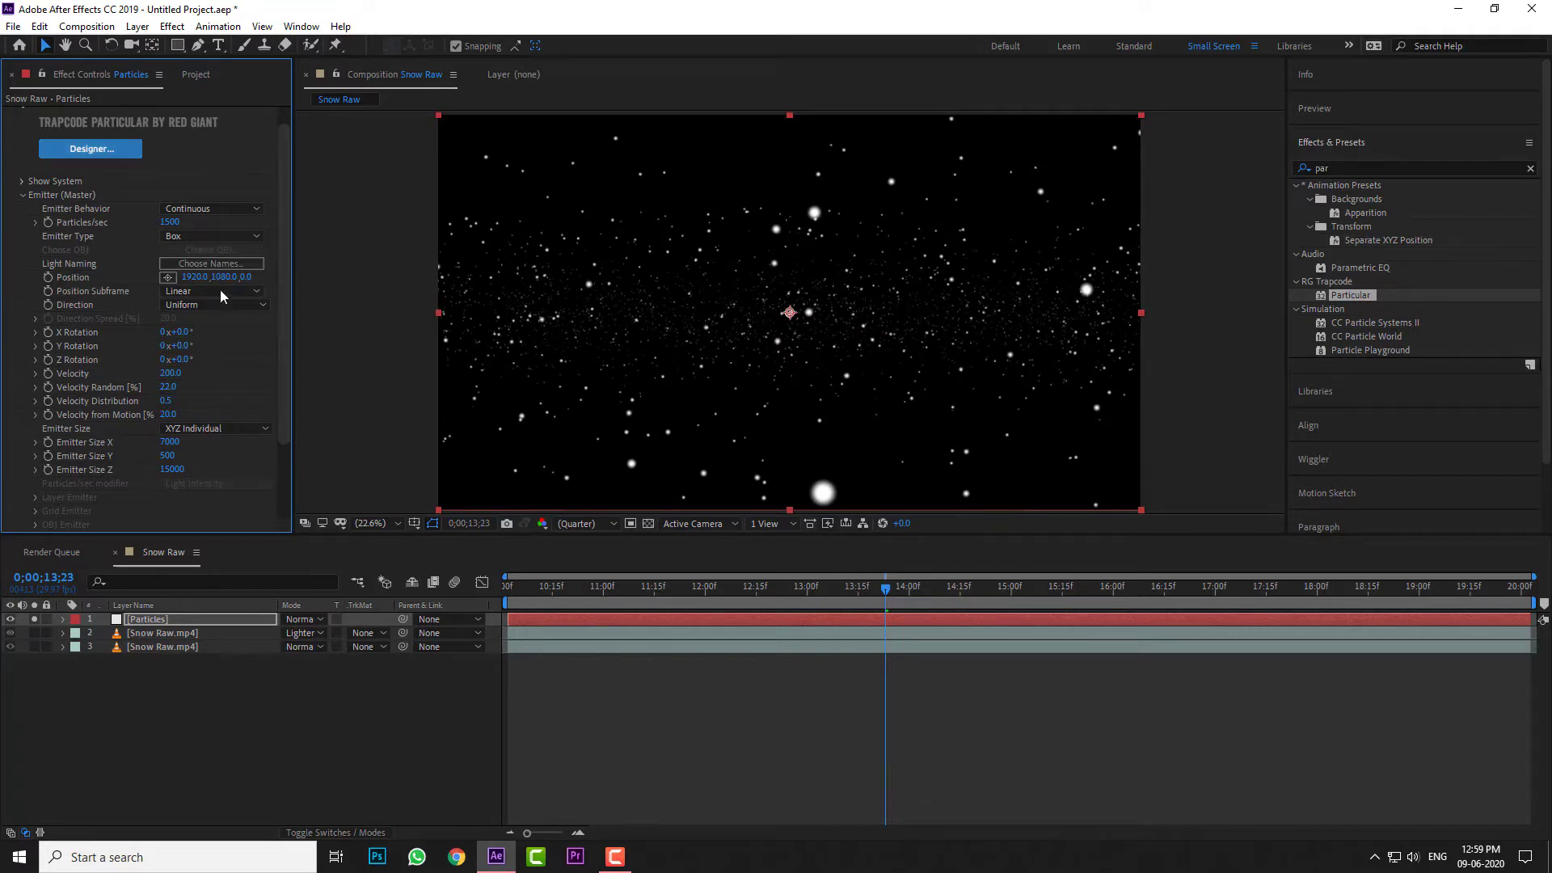
Step: Scrub Emitter Position Y to about 10 so snow spawns at the top, then return to ~10 seconds
{"action": "left_click_drag", "start_coordinate": [224, 277], "coordinate": [98, 277]}
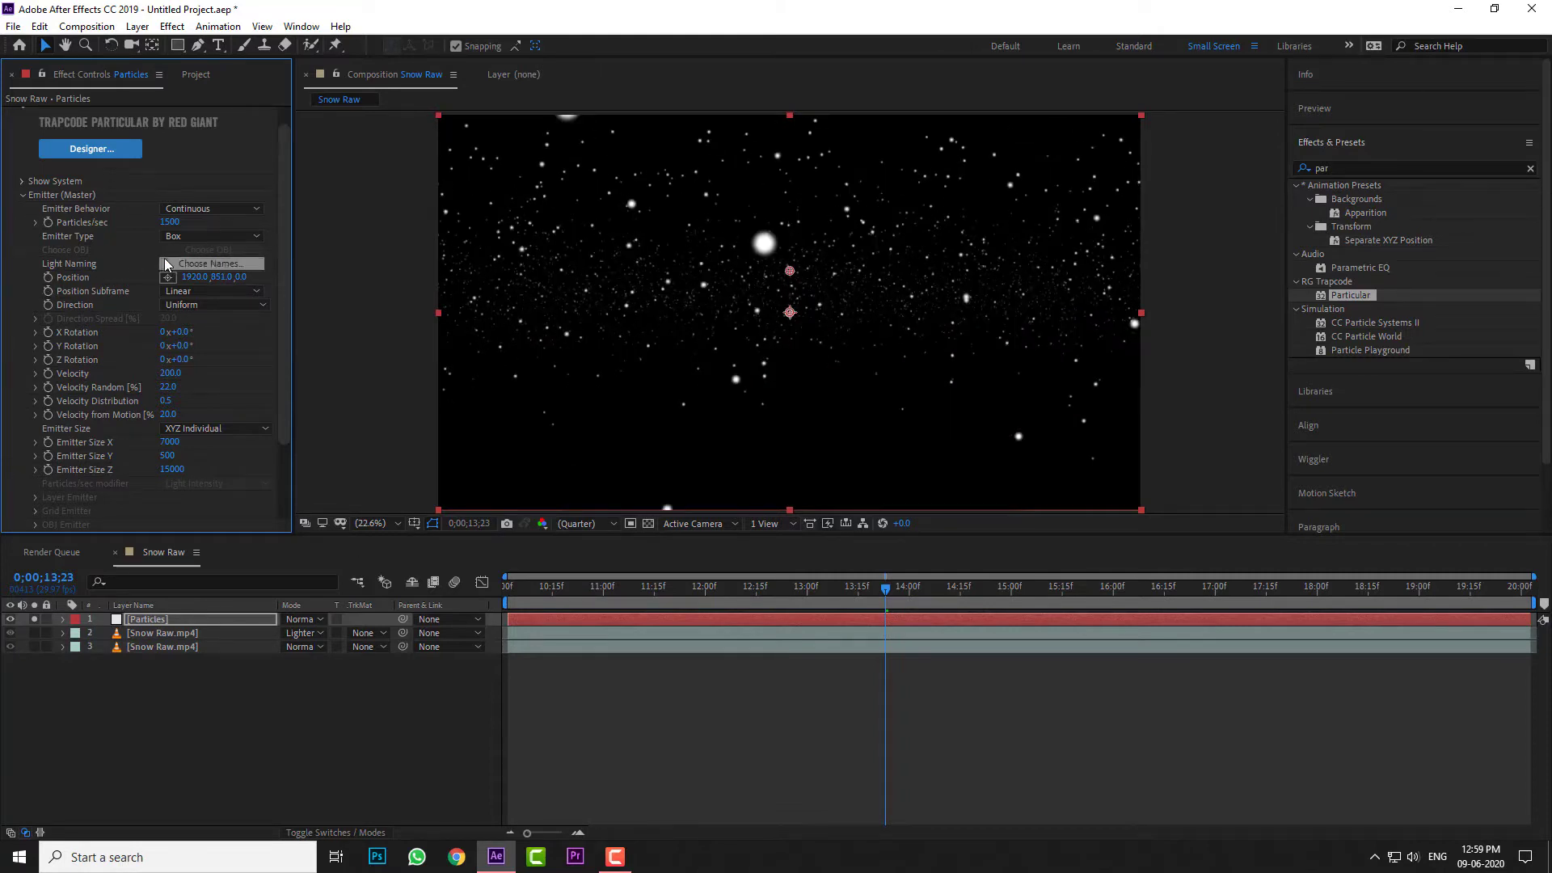
{"action": "left_click_drag", "start_coordinate": [220, 277], "coordinate": [4, 279]}
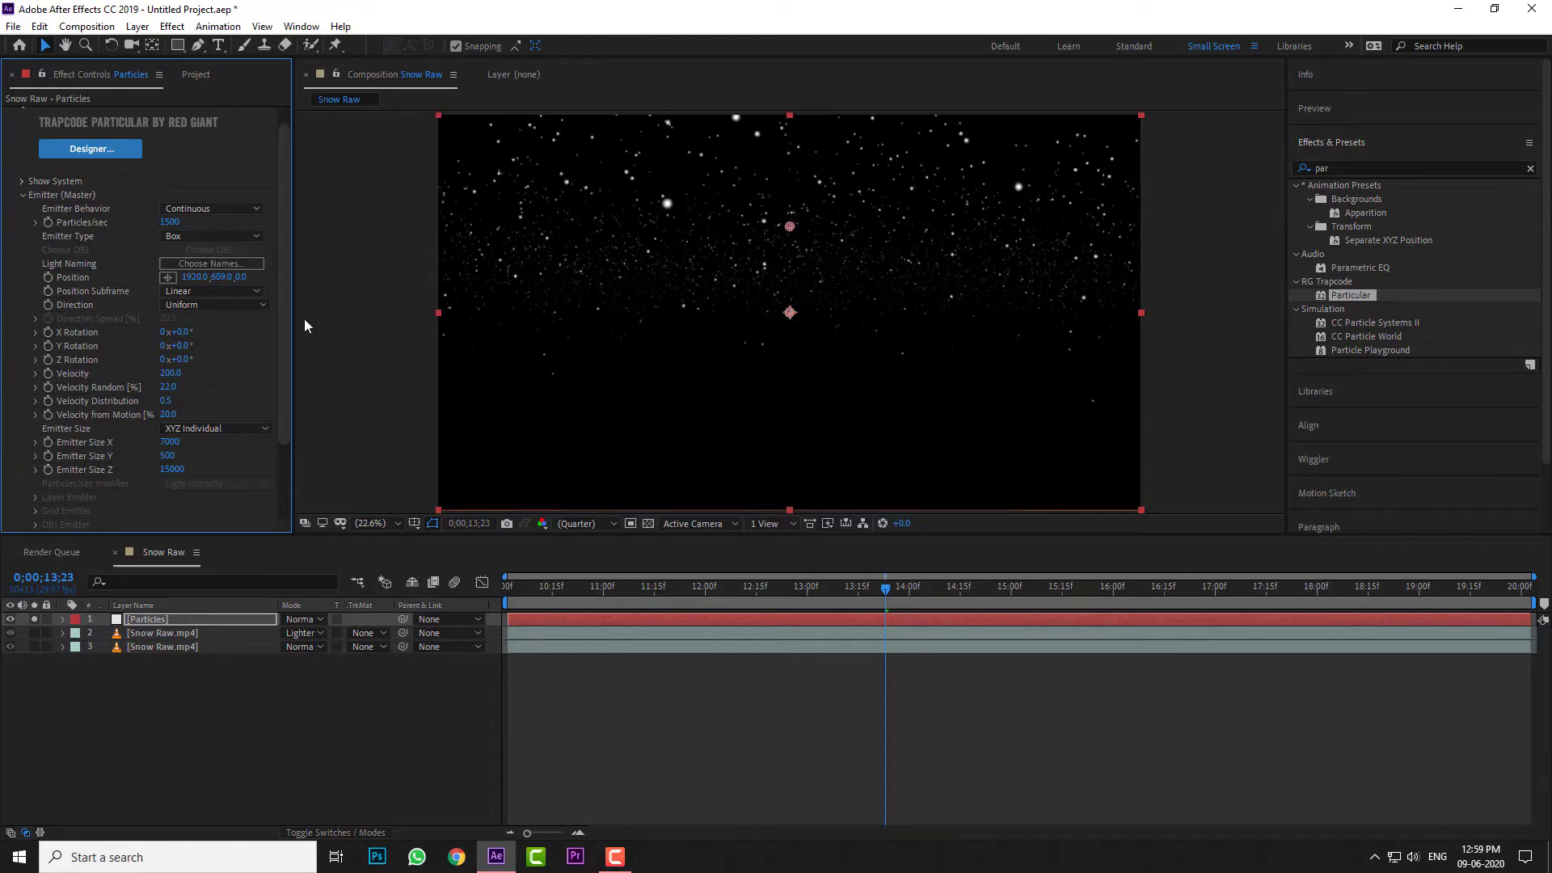
{"action": "left_click_drag", "start_coordinate": [220, 278], "coordinate": [4, 277]}
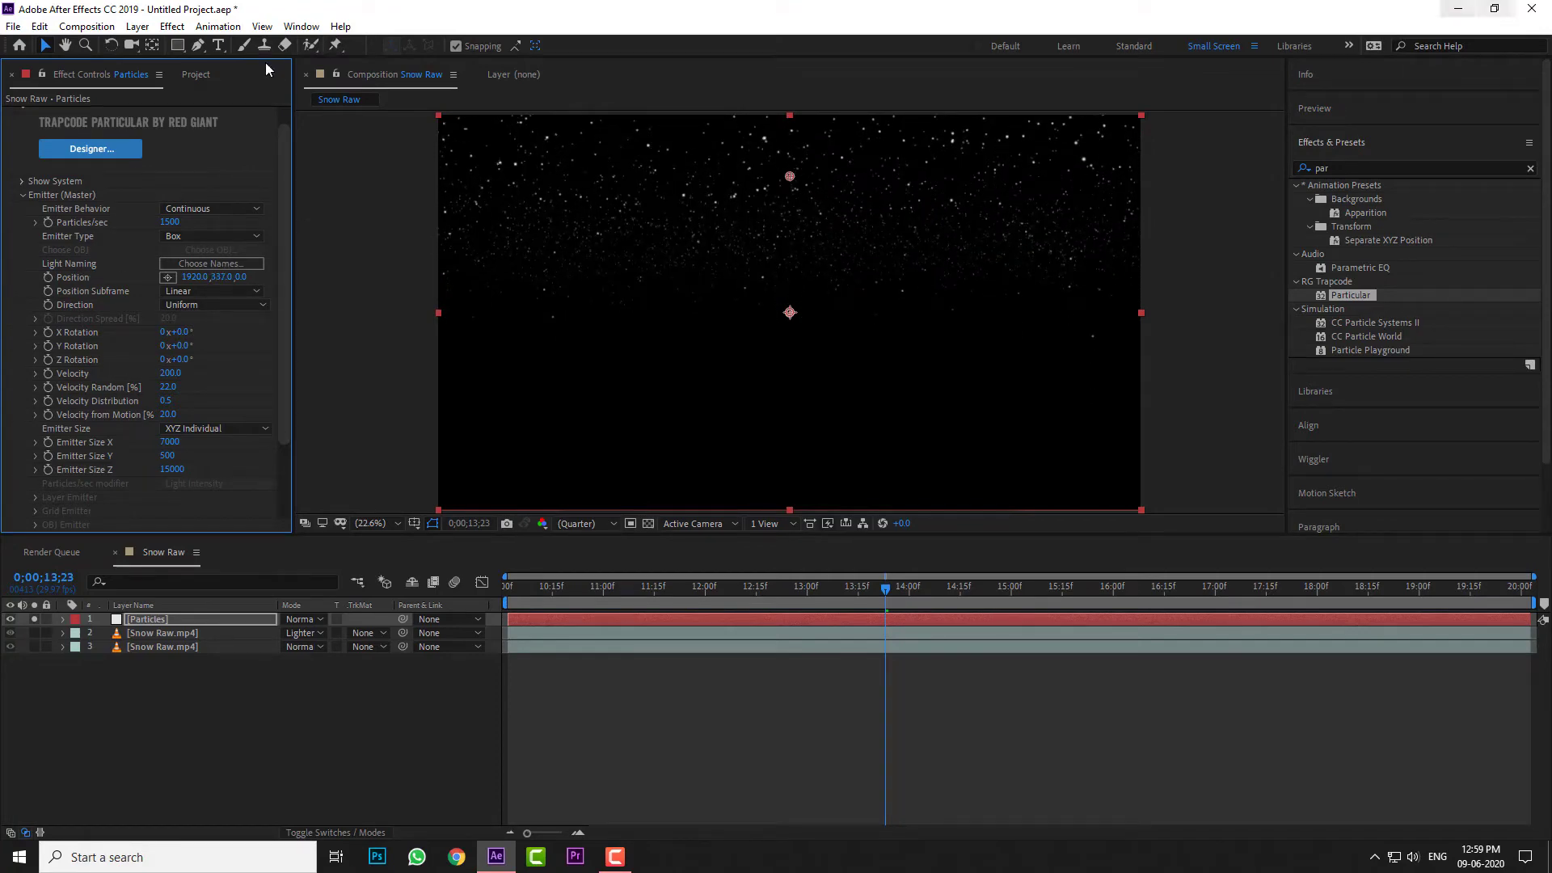
{"action": "mouse_move", "coordinate": [220, 278]}
{"action": "left_mouse_down"}
{"action": "mouse_move", "coordinate": [2, 279]}
{"action": "mouse_move", "coordinate": [3, 298]}
{"action": "left_mouse_up"}
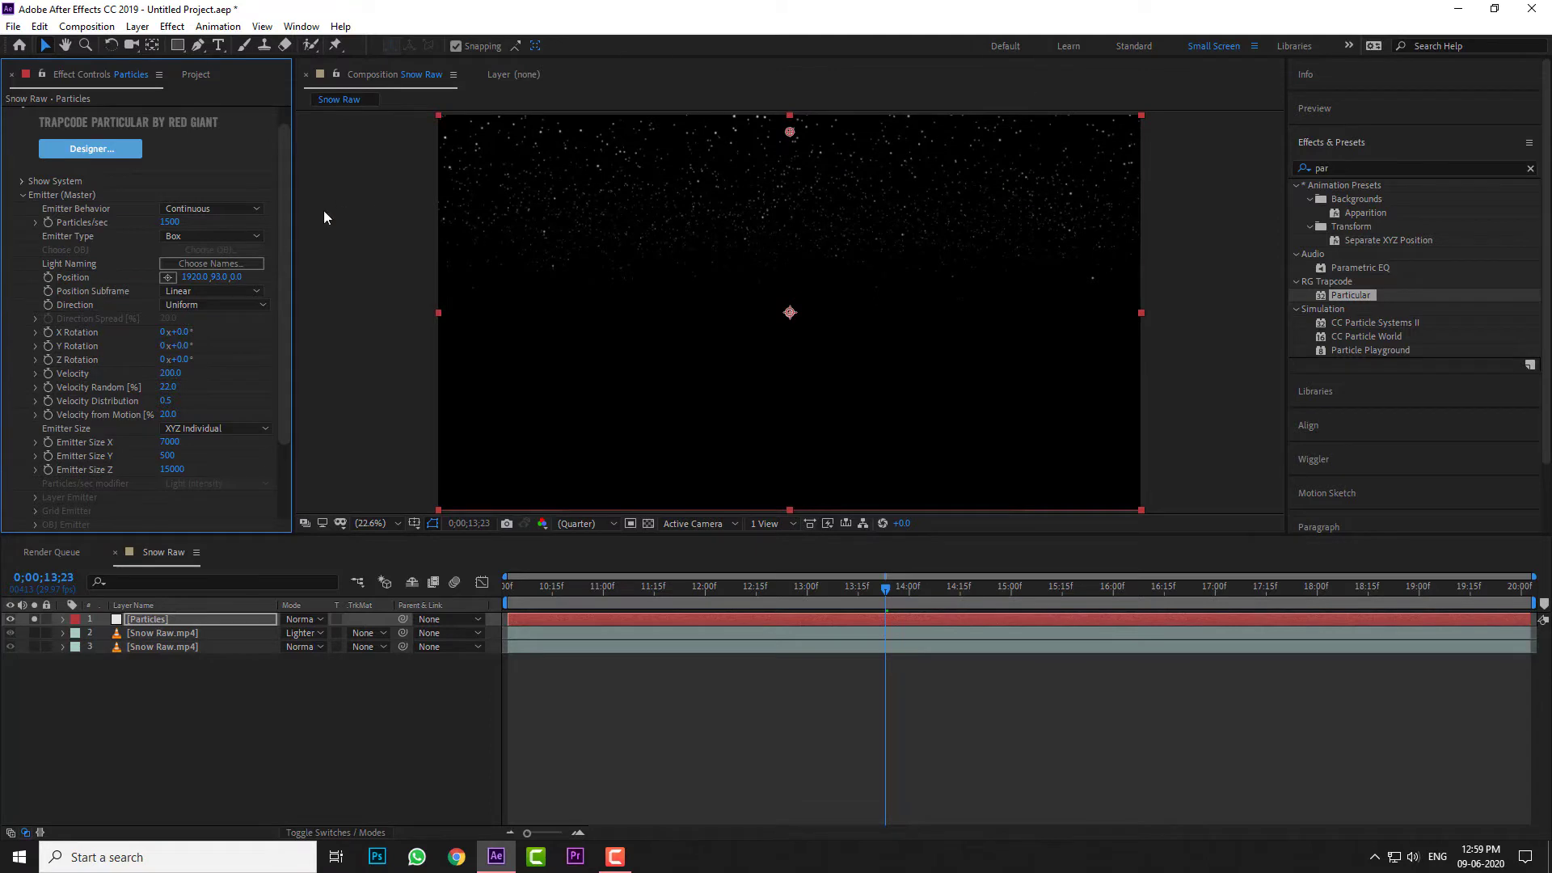
{"action": "left_click_drag", "start_coordinate": [219, 276], "coordinate": [130, 277]}
{"action": "left_click_drag", "start_coordinate": [220, 280], "coordinate": [208, 278]}
{"action": "mouse_move", "coordinate": [886, 588]}
{"action": "left_mouse_down"}
{"action": "mouse_move", "coordinate": [533, 591]}
{"action": "mouse_move", "coordinate": [886, 589]}
{"action": "left_mouse_up"}
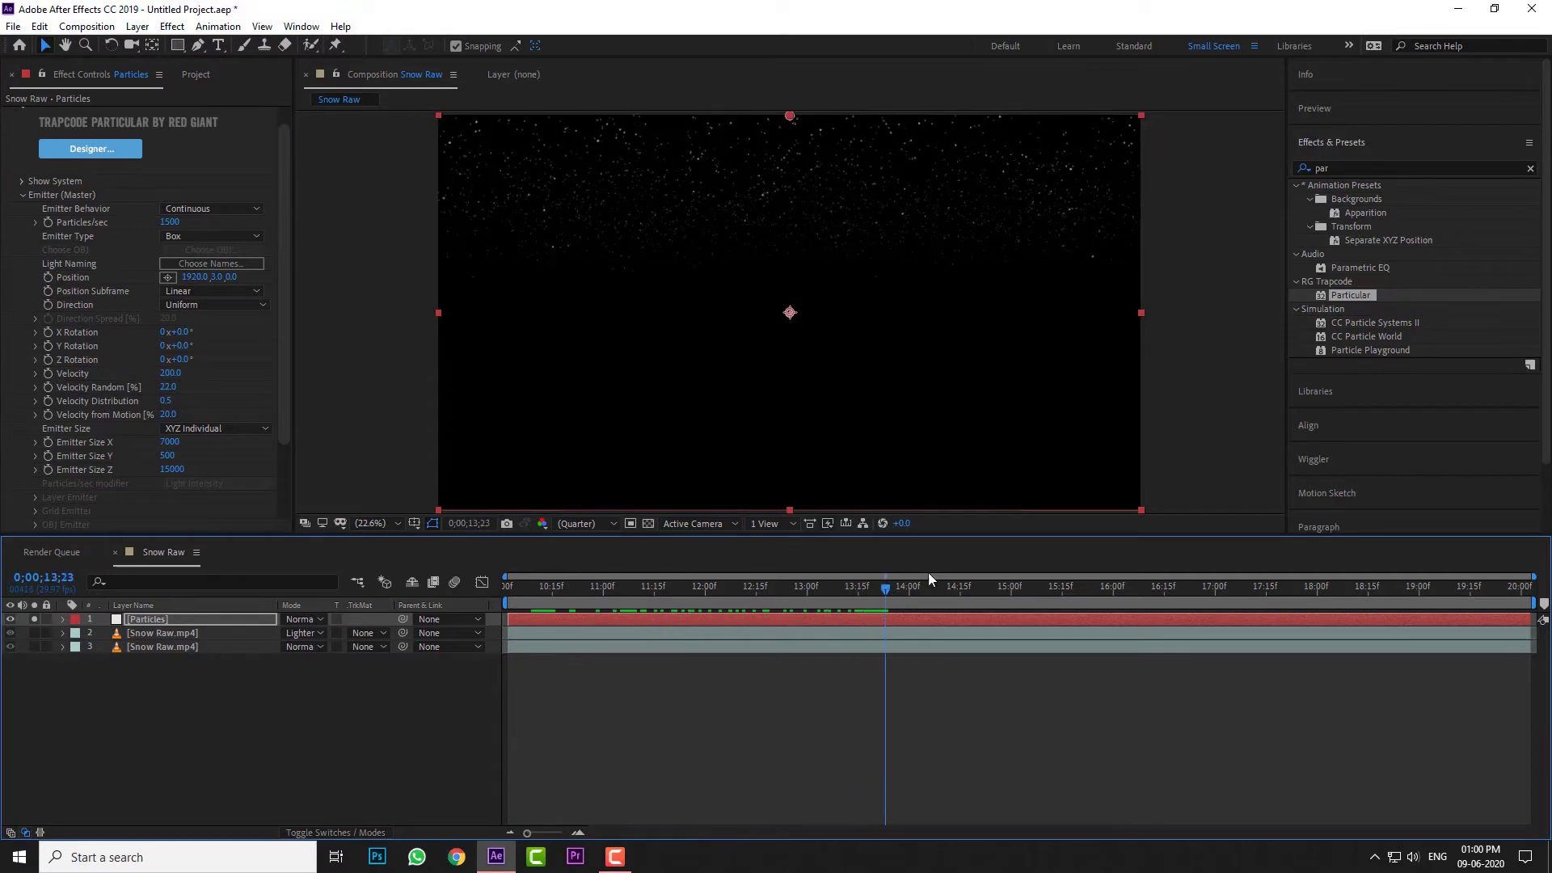
Step: Set Particle Type to Cloudlet with Size 6 and Size Random 30%, then collapse Particle (Master)
{"action": "left_click", "coordinate": [22, 195]}
{"action": "left_click", "coordinate": [23, 208]}
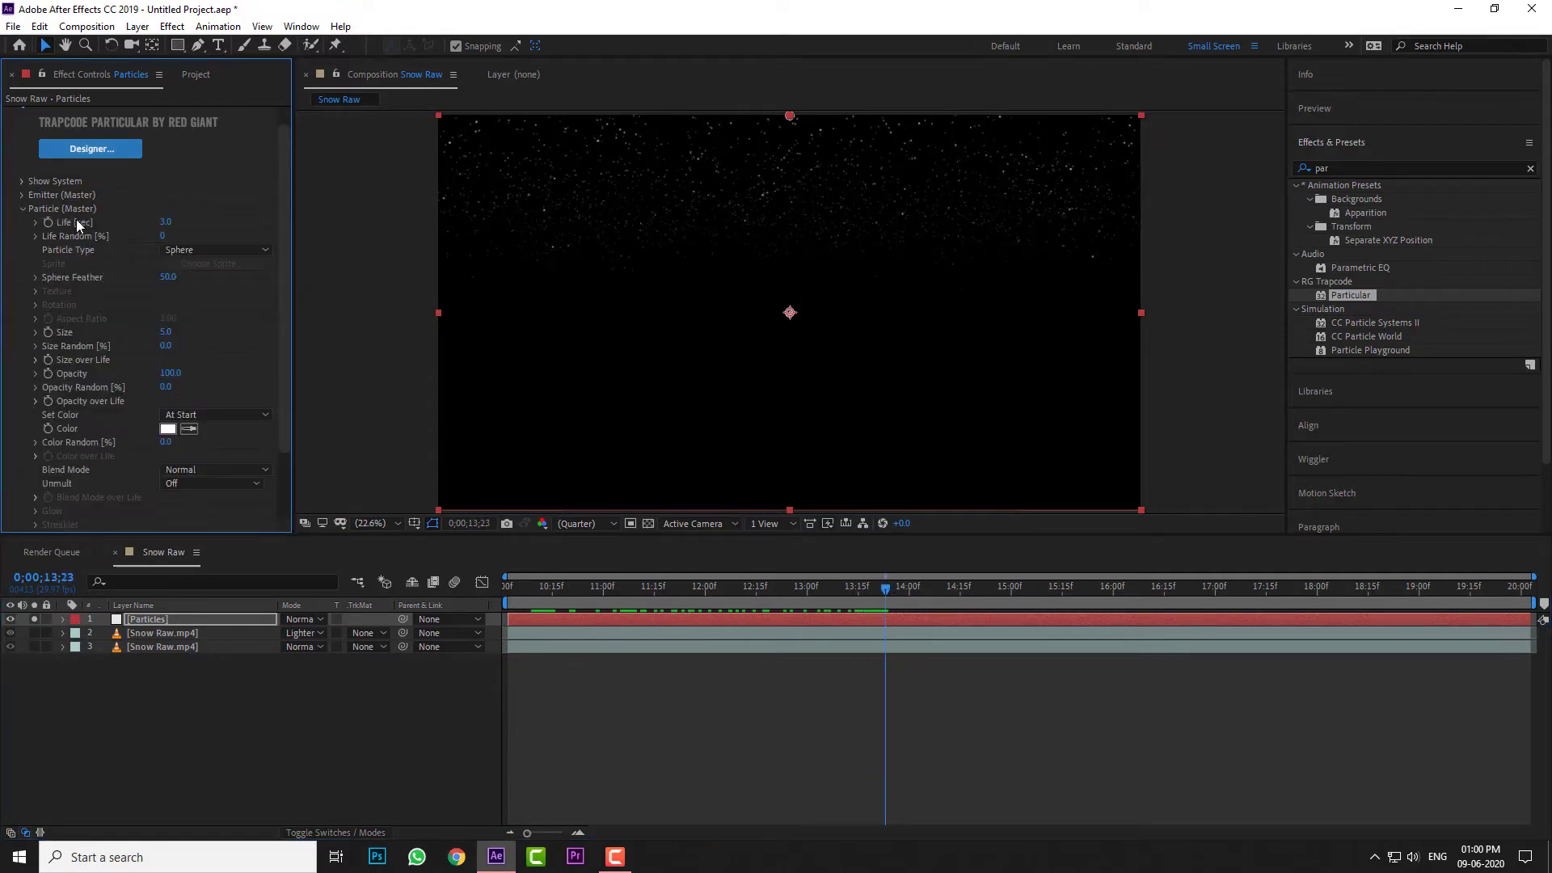
{"action": "left_click", "coordinate": [182, 250]}
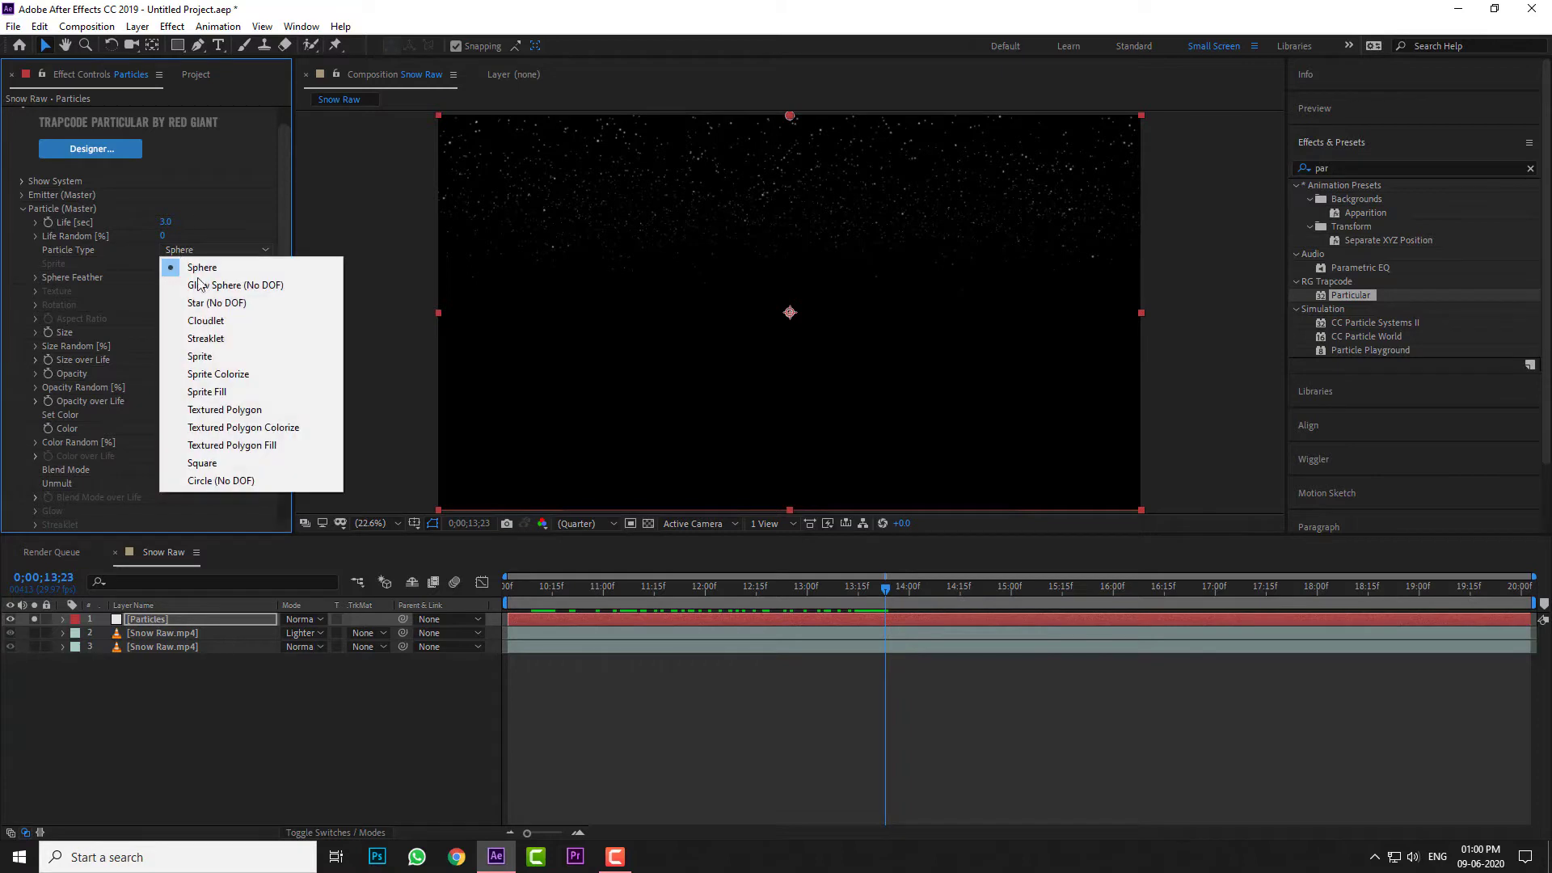
{"action": "left_click", "coordinate": [223, 323]}
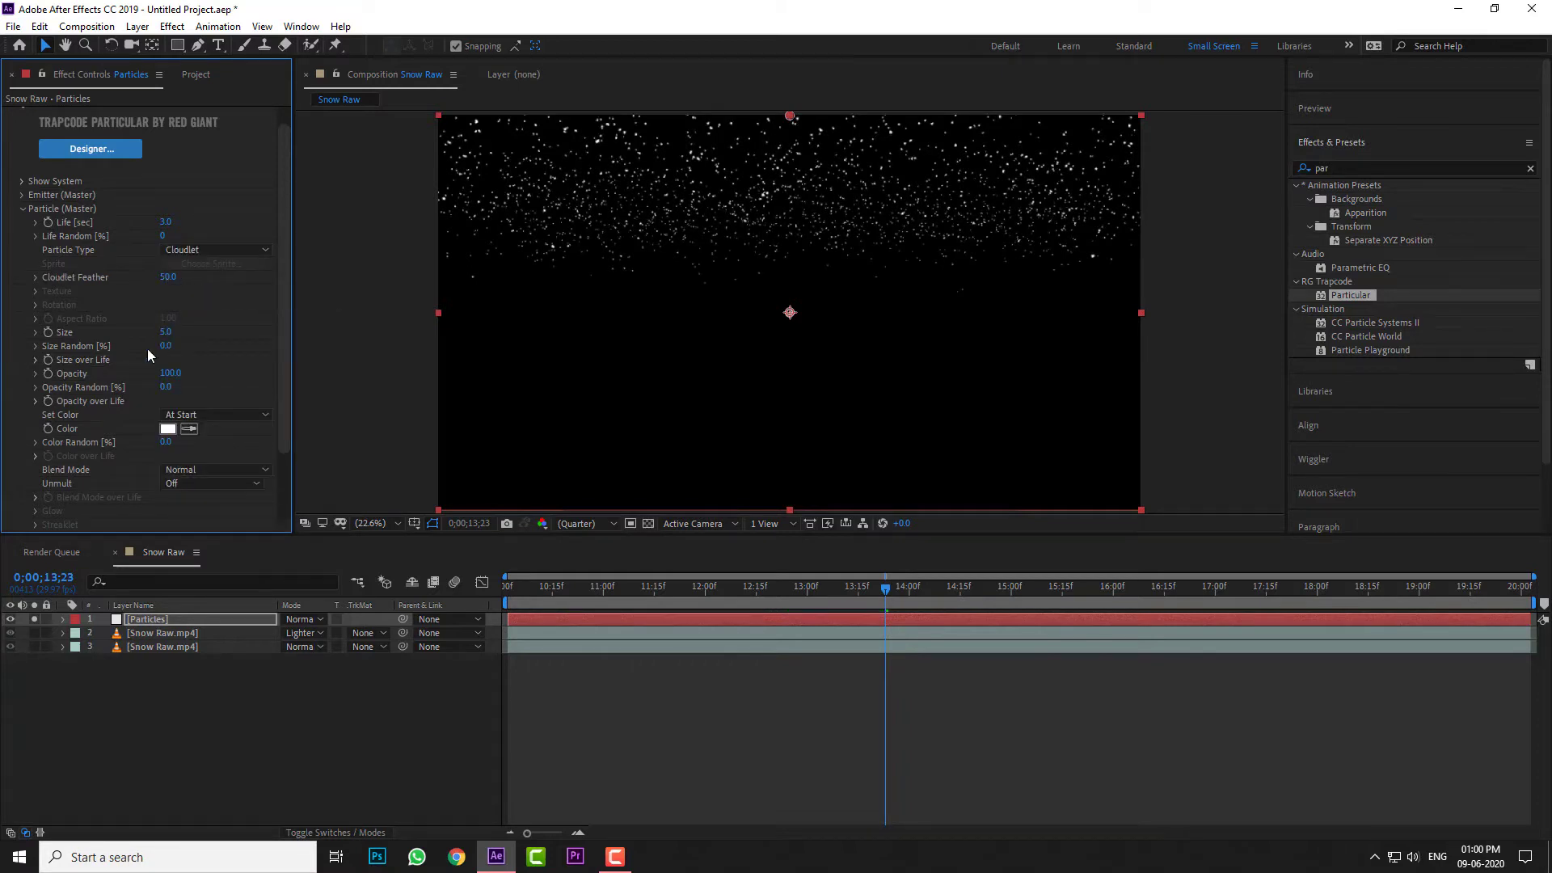
{"action": "left_click", "coordinate": [167, 332]}
{"action": "type", "text": "6"}
{"action": "key", "text": "Return"}
{"action": "left_click", "coordinate": [167, 346]}
{"action": "type", "text": "30.0"}
{"action": "key", "text": "Return"}
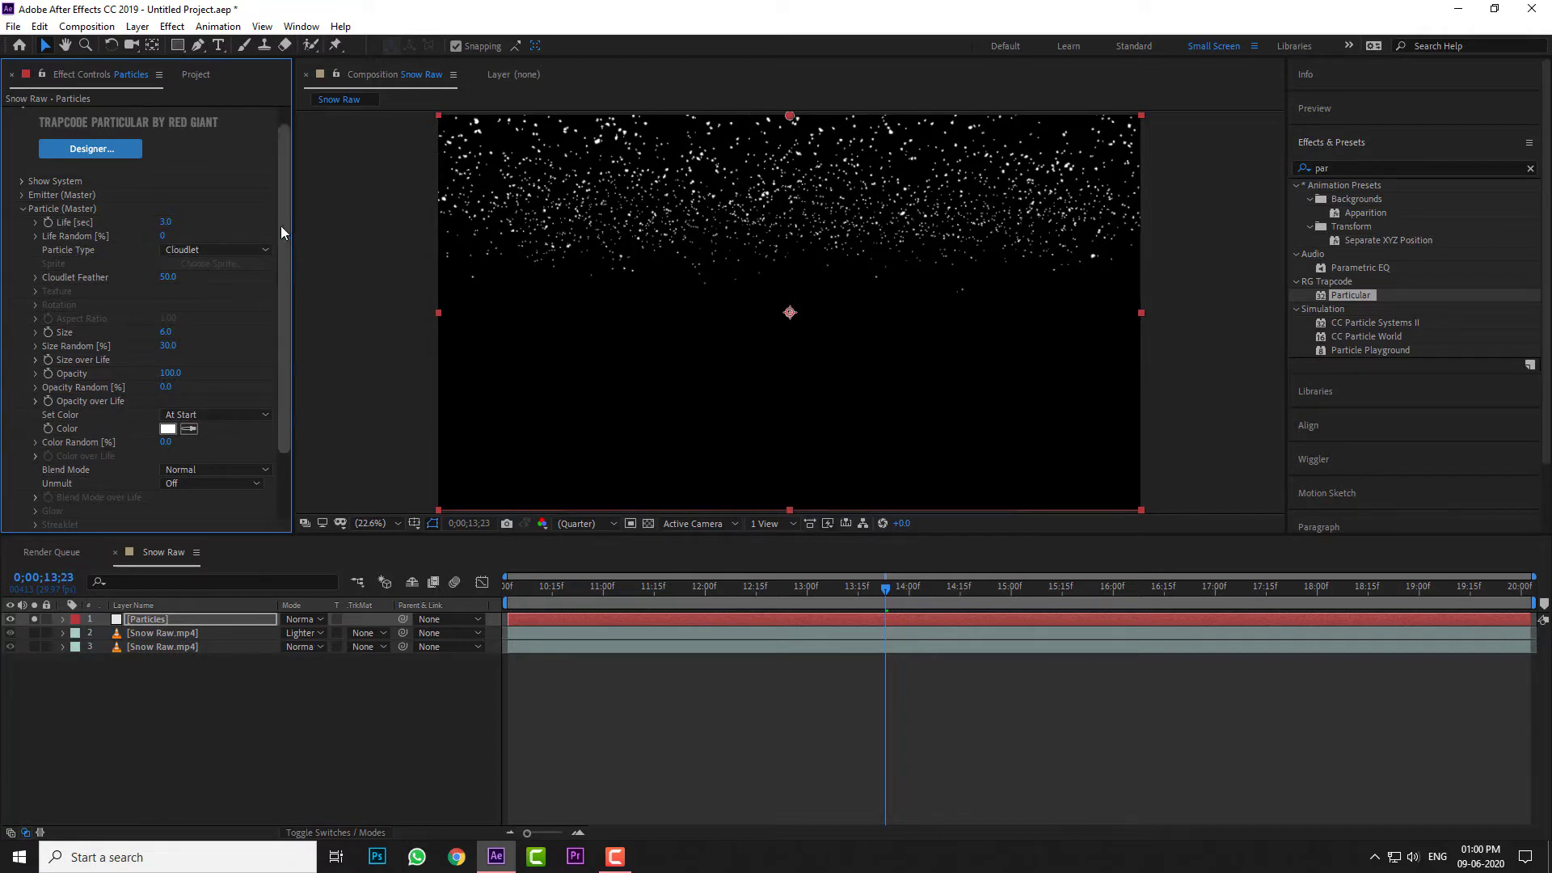
{"action": "scroll", "coordinate": [279, 225], "scroll_direction": "down", "scroll_amount": 2}
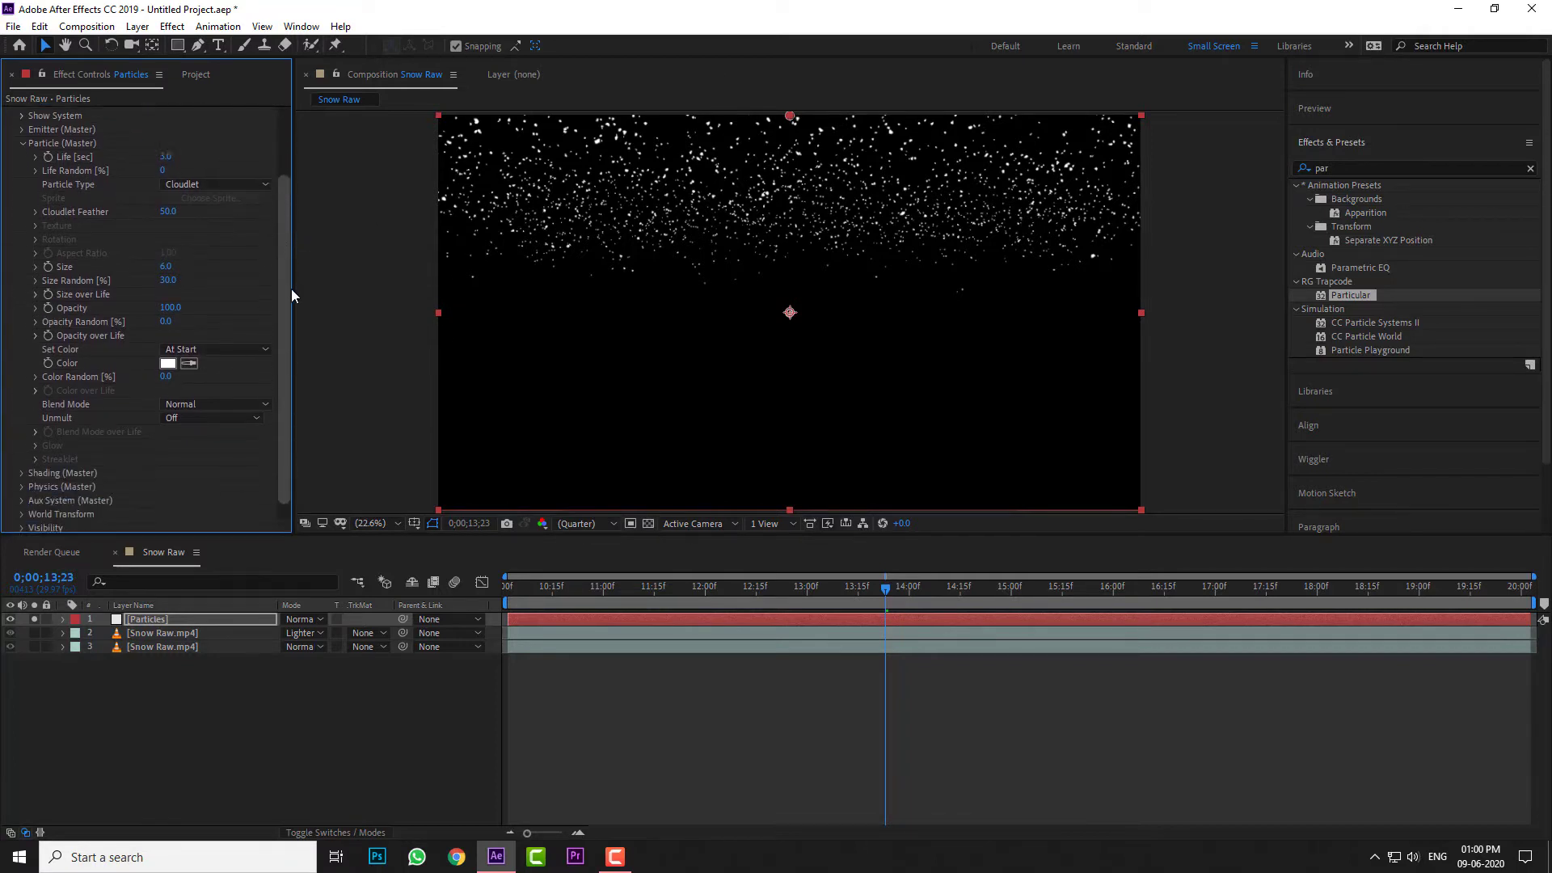
{"action": "left_click", "coordinate": [23, 146]}
Step: Set the Physics gravity to 500
{"action": "left_click", "coordinate": [22, 257]}
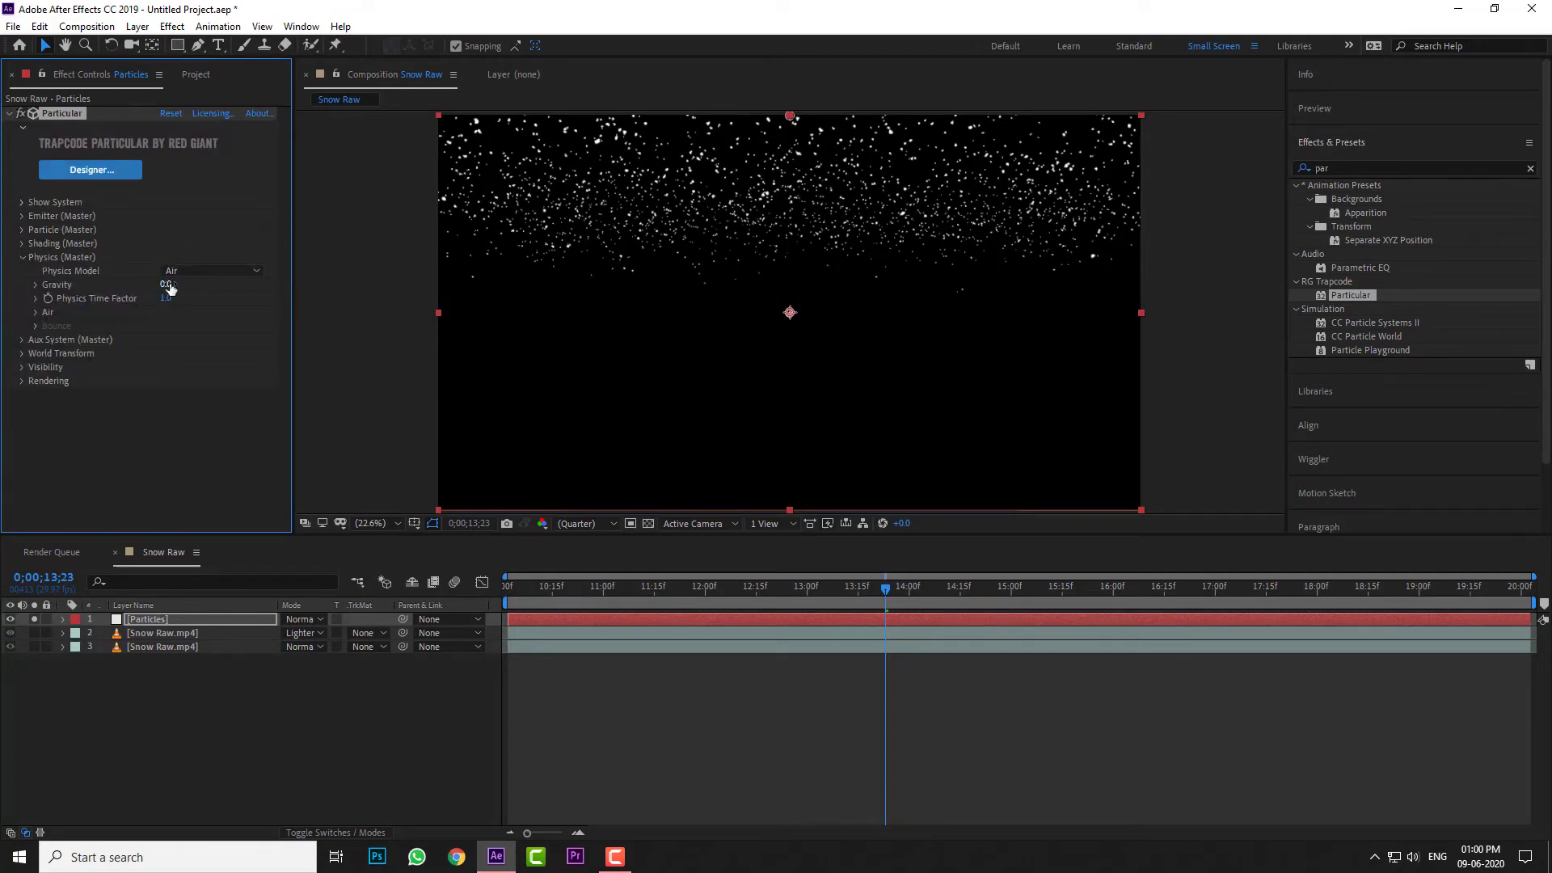
{"action": "left_click", "coordinate": [167, 285]}
{"action": "type", "text": "5"}
{"action": "key", "text": "Return"}
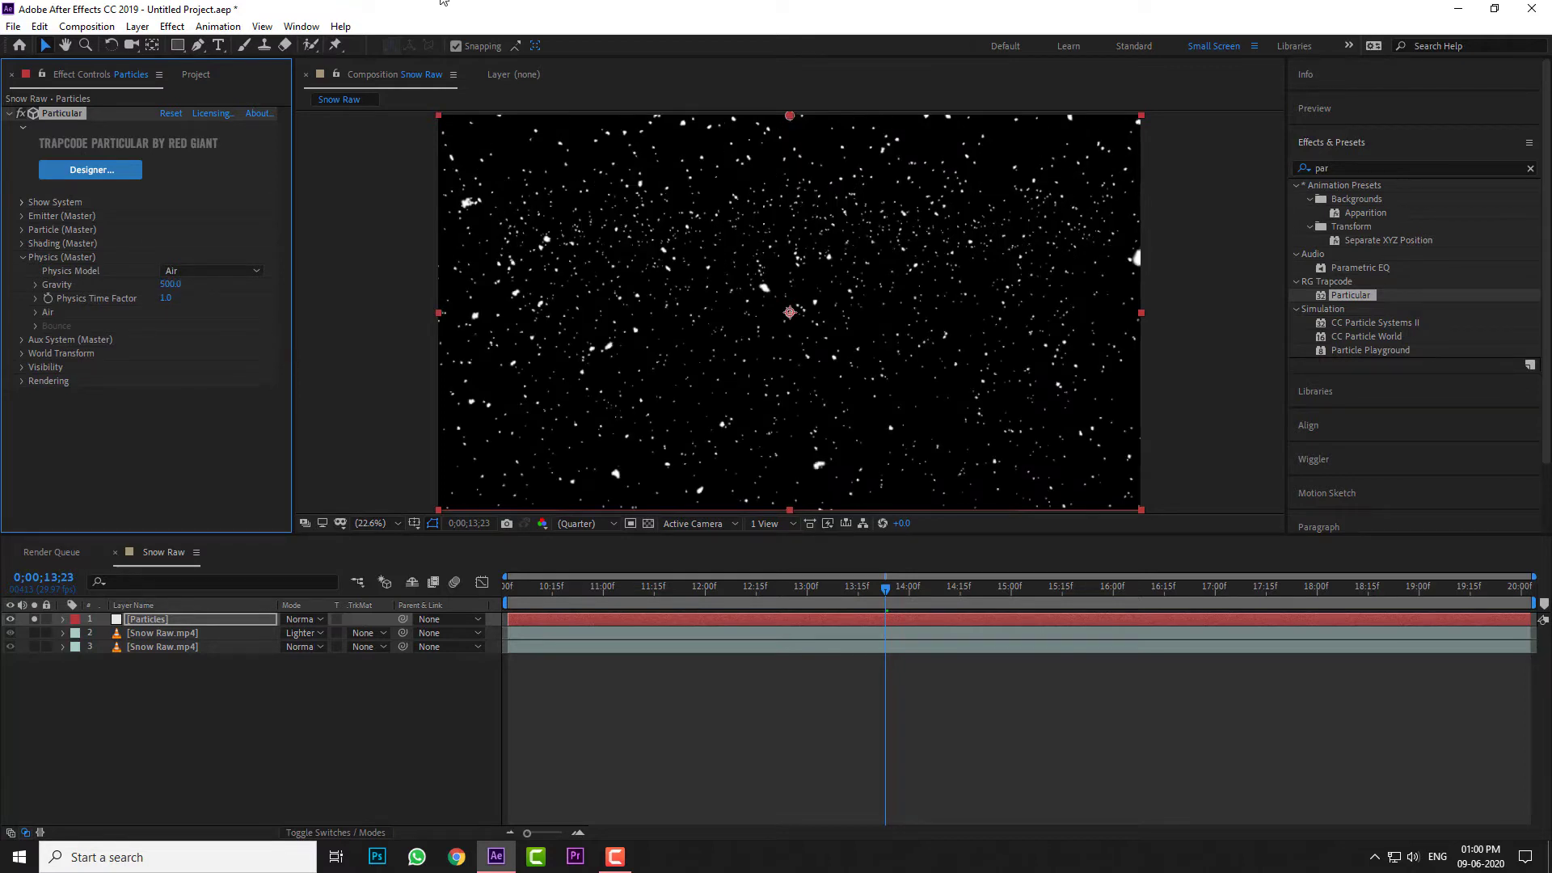
Step: Set the Turbulence Field to Affect Size 25, Affect Position 20, Scale 30, keeping Octave Scale 1.5
{"action": "left_click", "coordinate": [36, 313]}
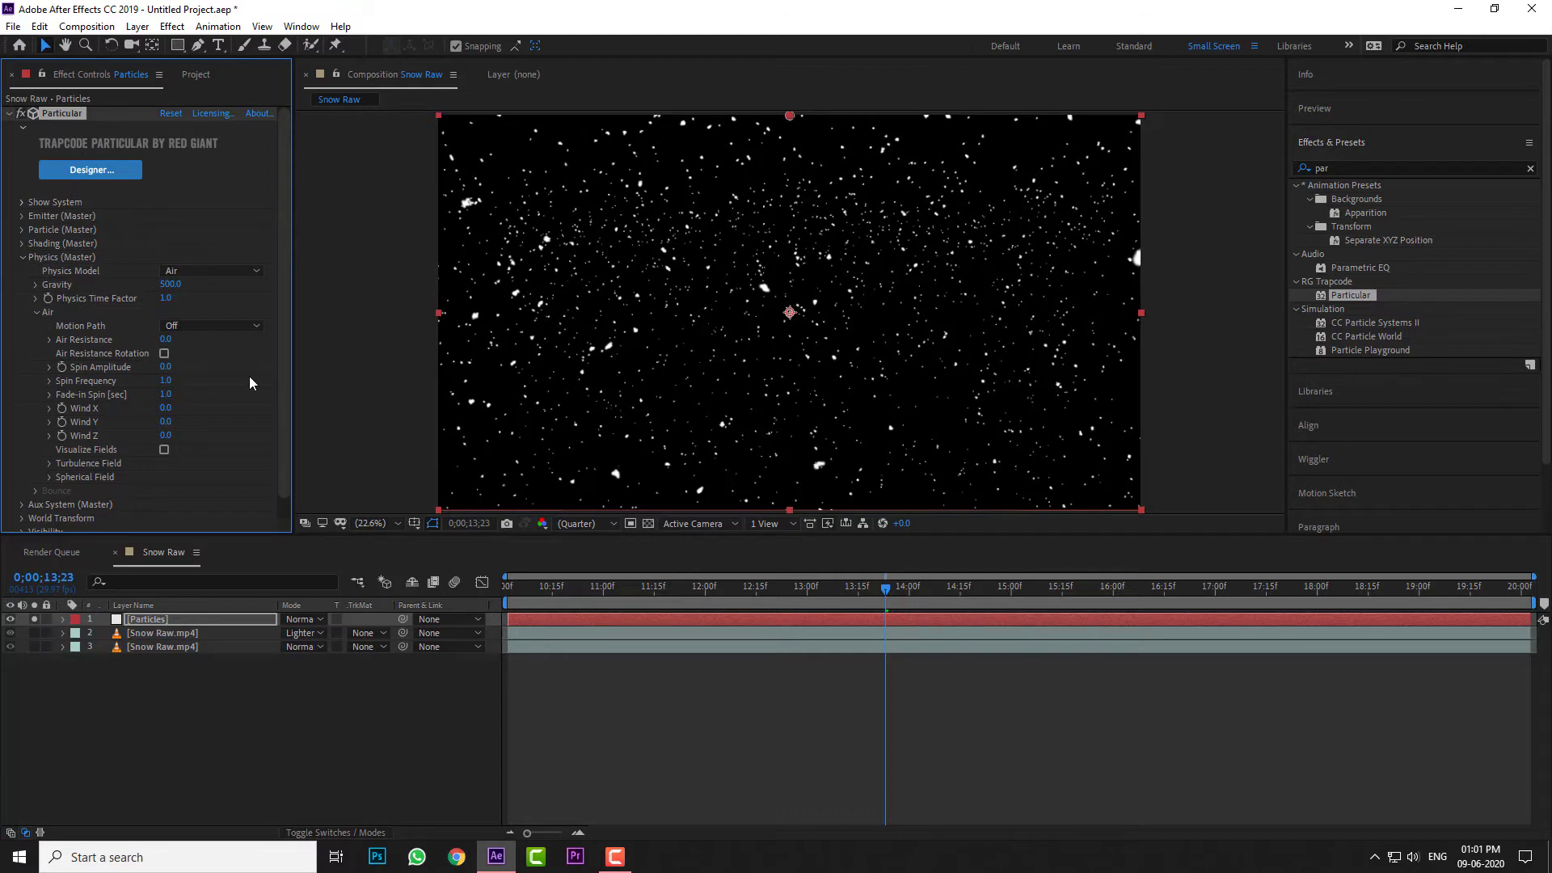
{"action": "left_click", "coordinate": [49, 463]}
{"action": "scroll", "coordinate": [110, 455], "scroll_direction": "down", "scroll_amount": 3}
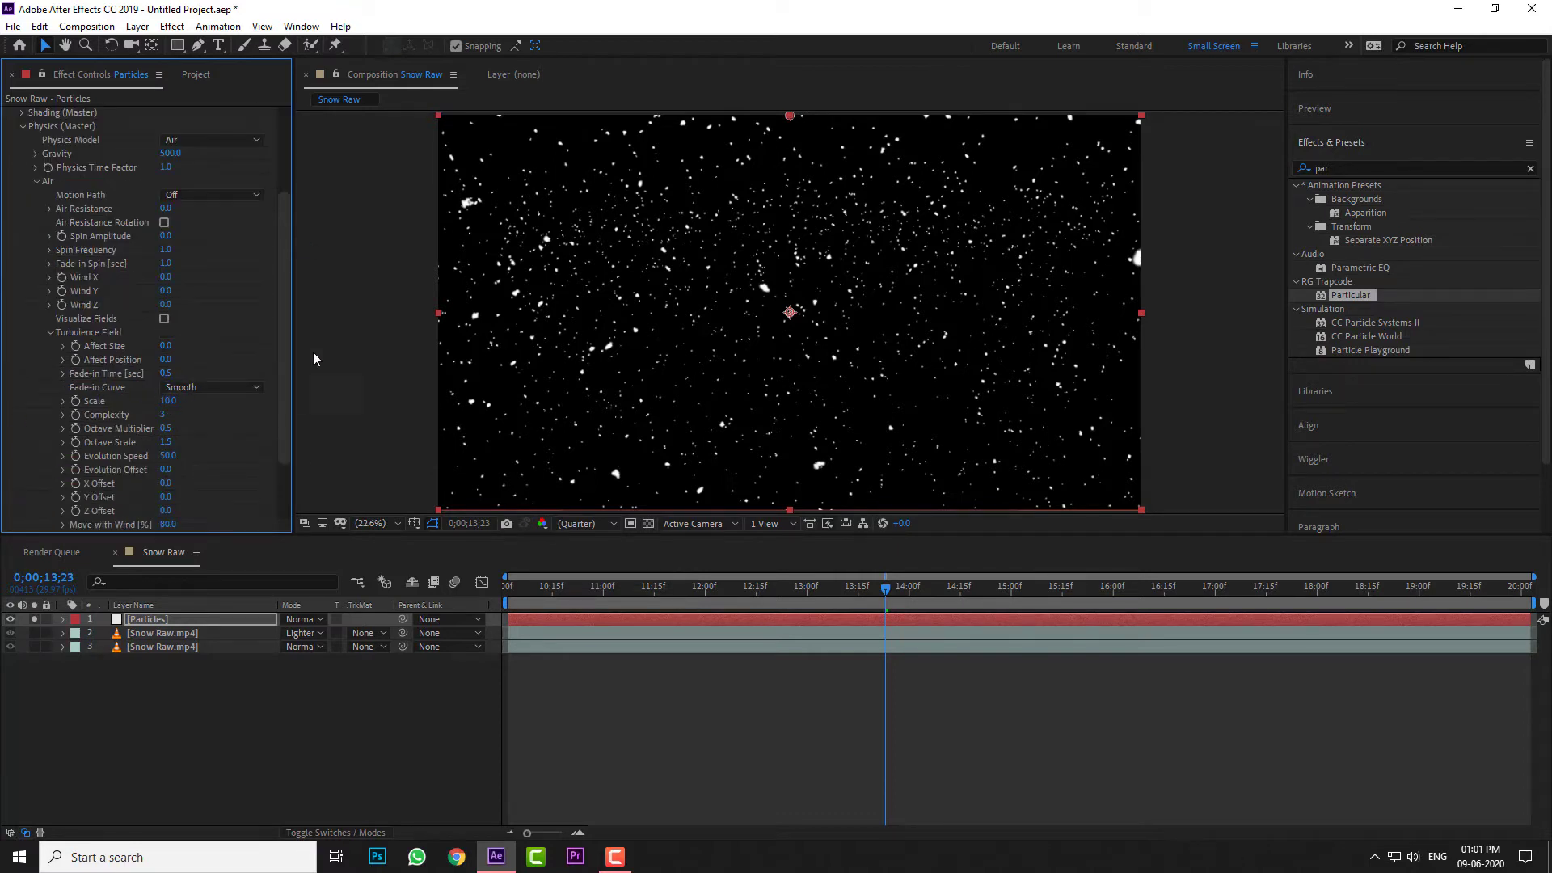
{"action": "left_click", "coordinate": [168, 346]}
{"action": "type", "text": "25"}
{"action": "key", "text": "Return"}
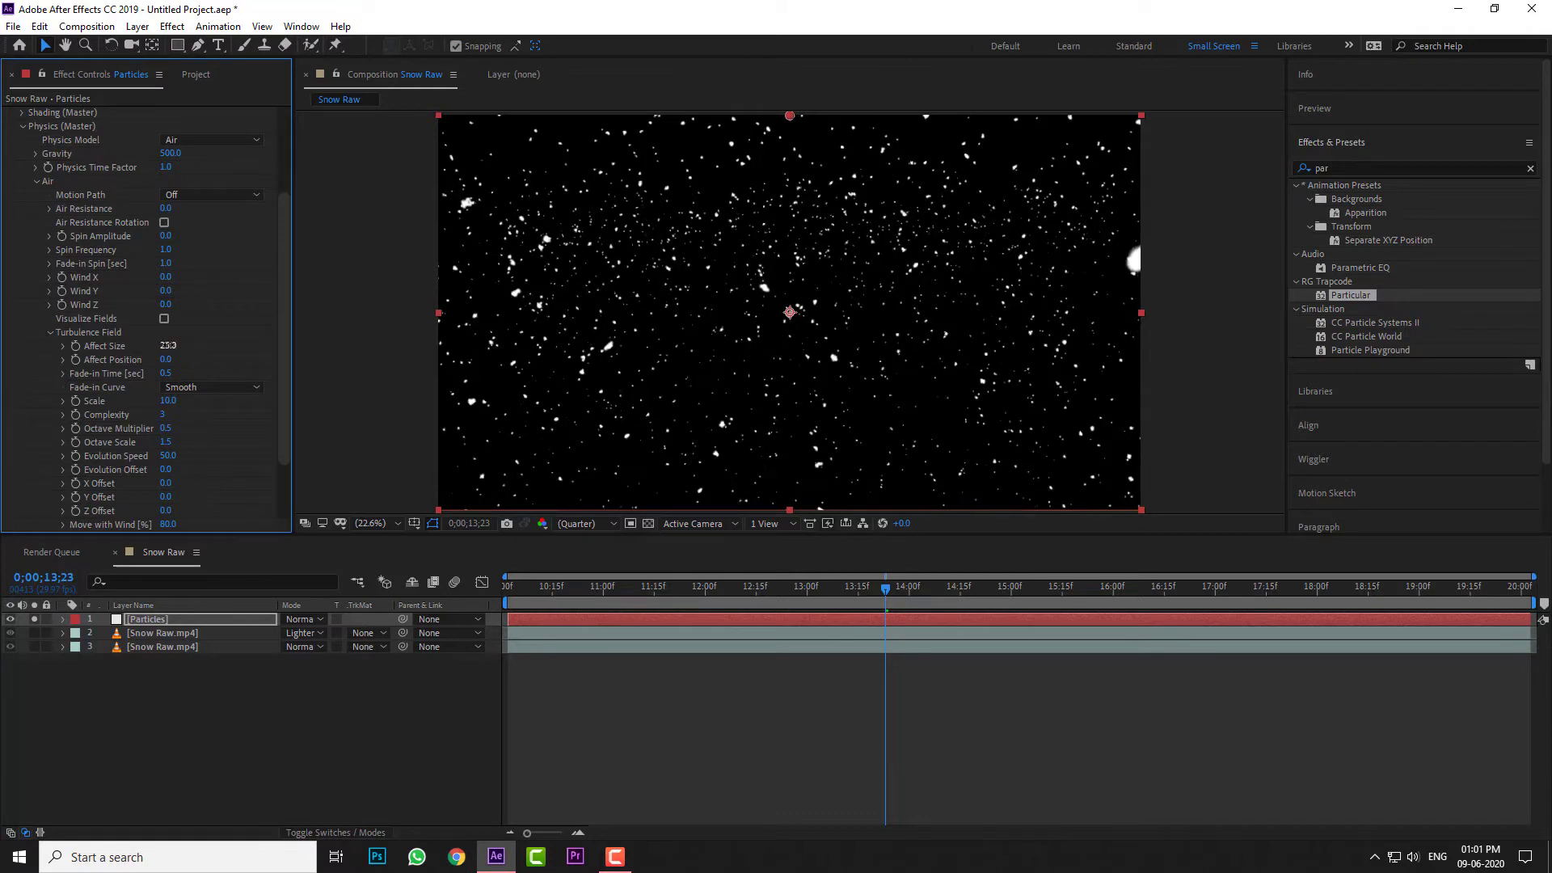
{"action": "left_click", "coordinate": [166, 360]}
{"action": "type", "text": "20"}
{"action": "key", "text": "Return"}
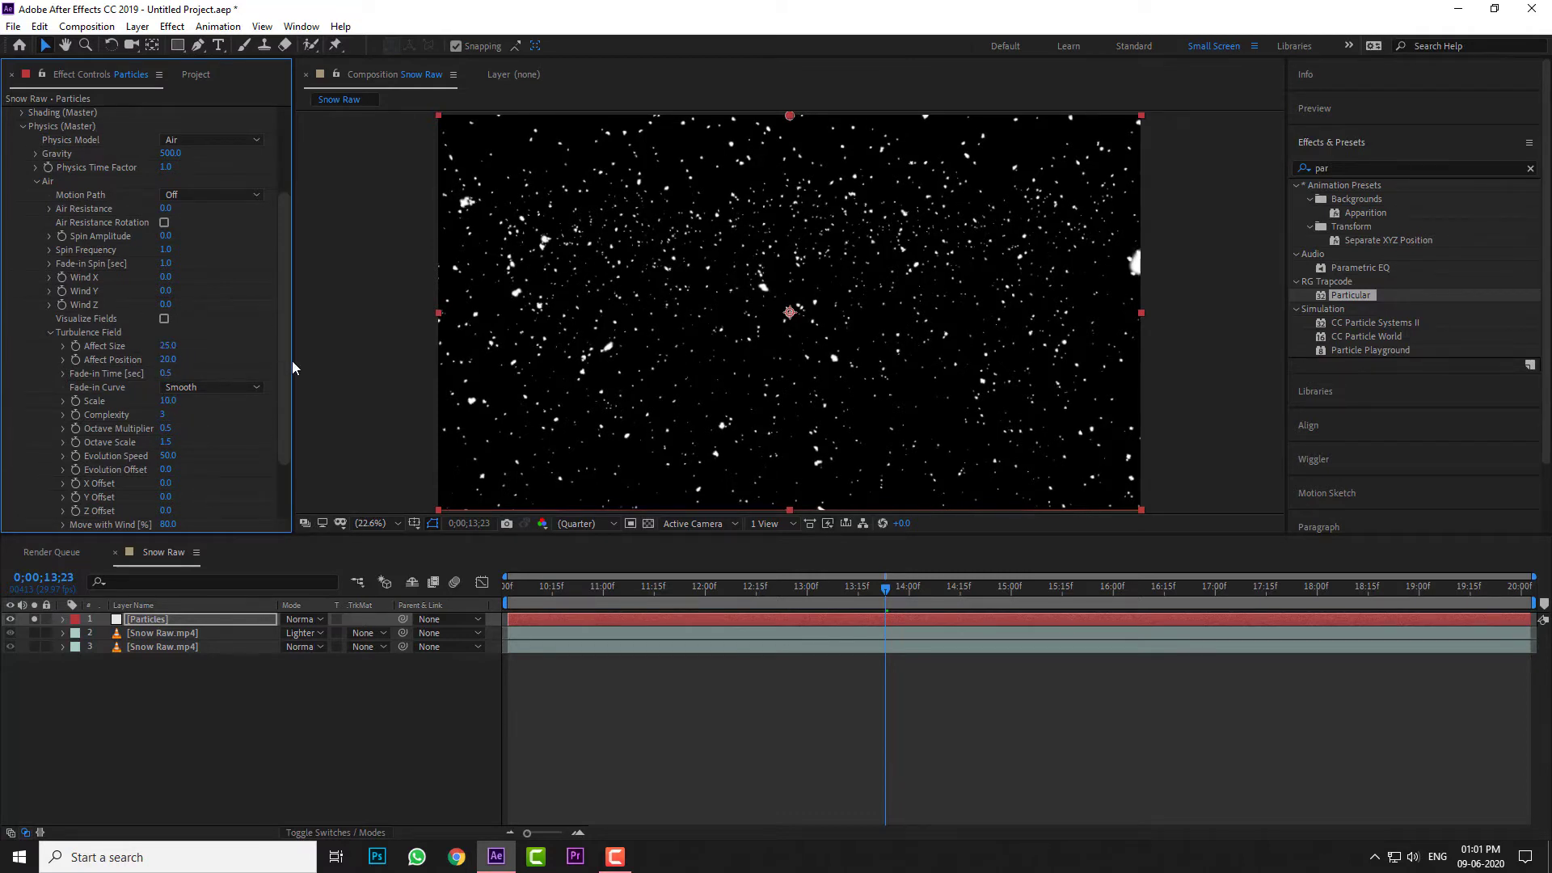
{"action": "left_click", "coordinate": [167, 402]}
{"action": "type", "text": "30"}
{"action": "key", "text": "Return"}
{"action": "left_click", "coordinate": [166, 442]}
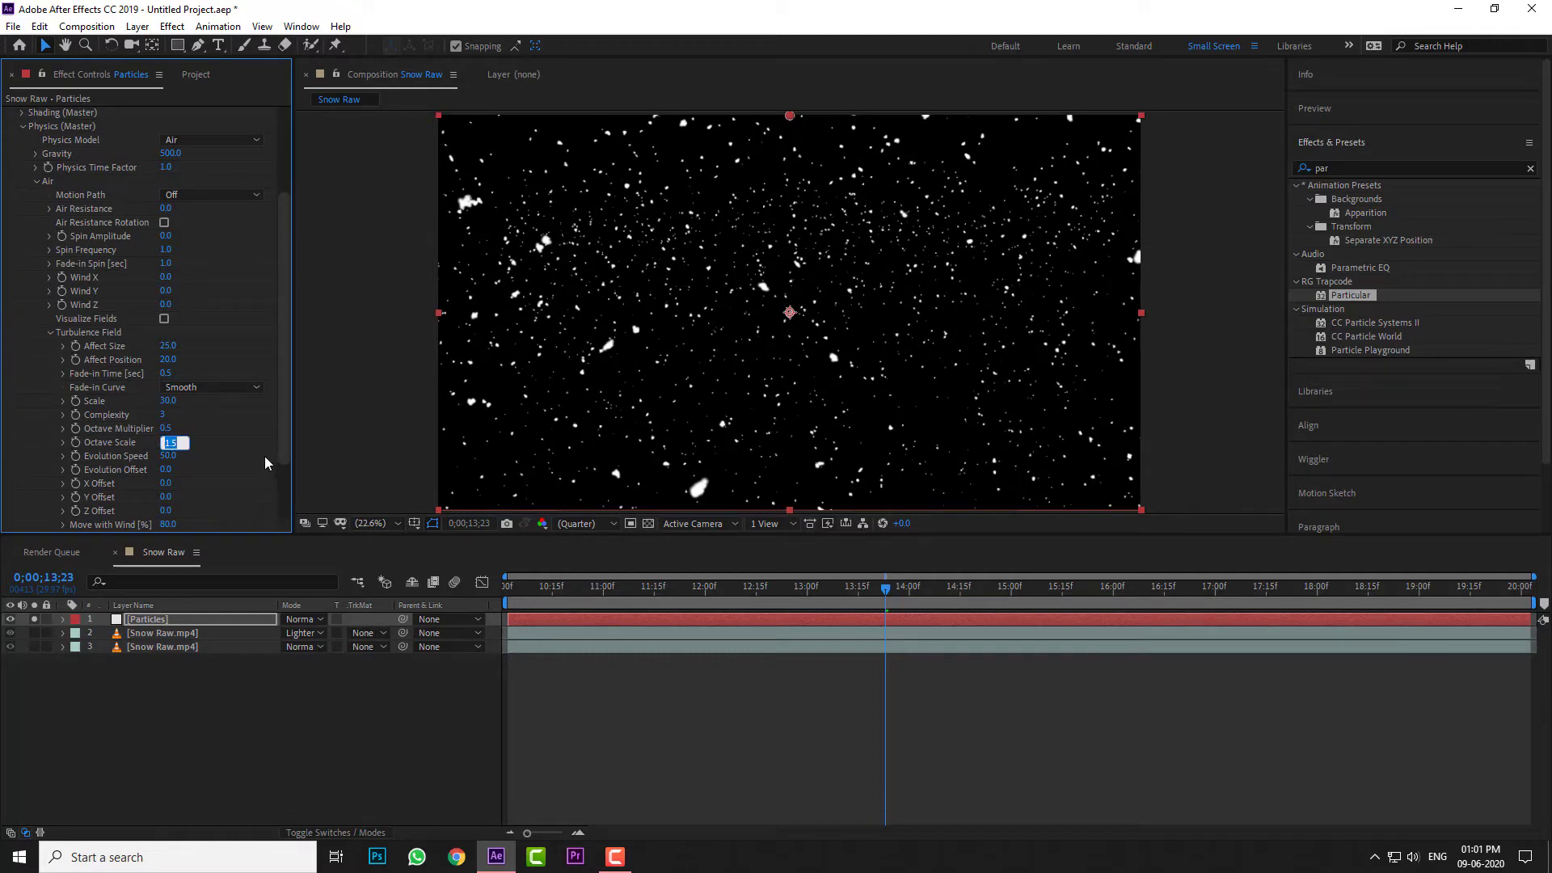
{"action": "key", "text": "Return"}
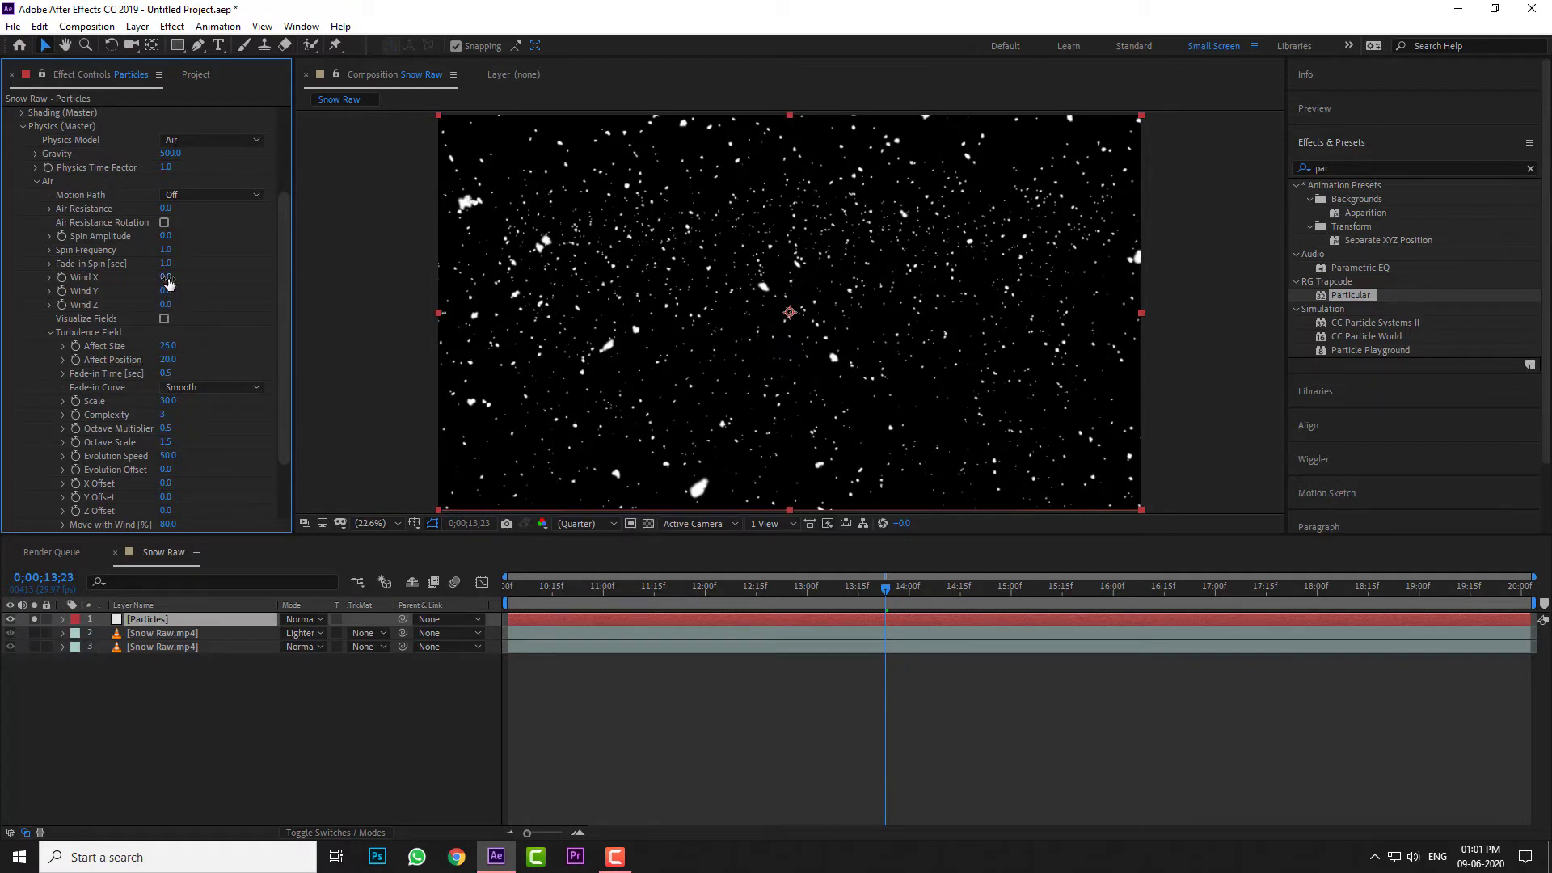
Step: Set Wind X to 140 and Wind Z to -50, then preview the wind-blown snow
{"action": "left_click", "coordinate": [166, 278]}
{"action": "type", "text": "31"}
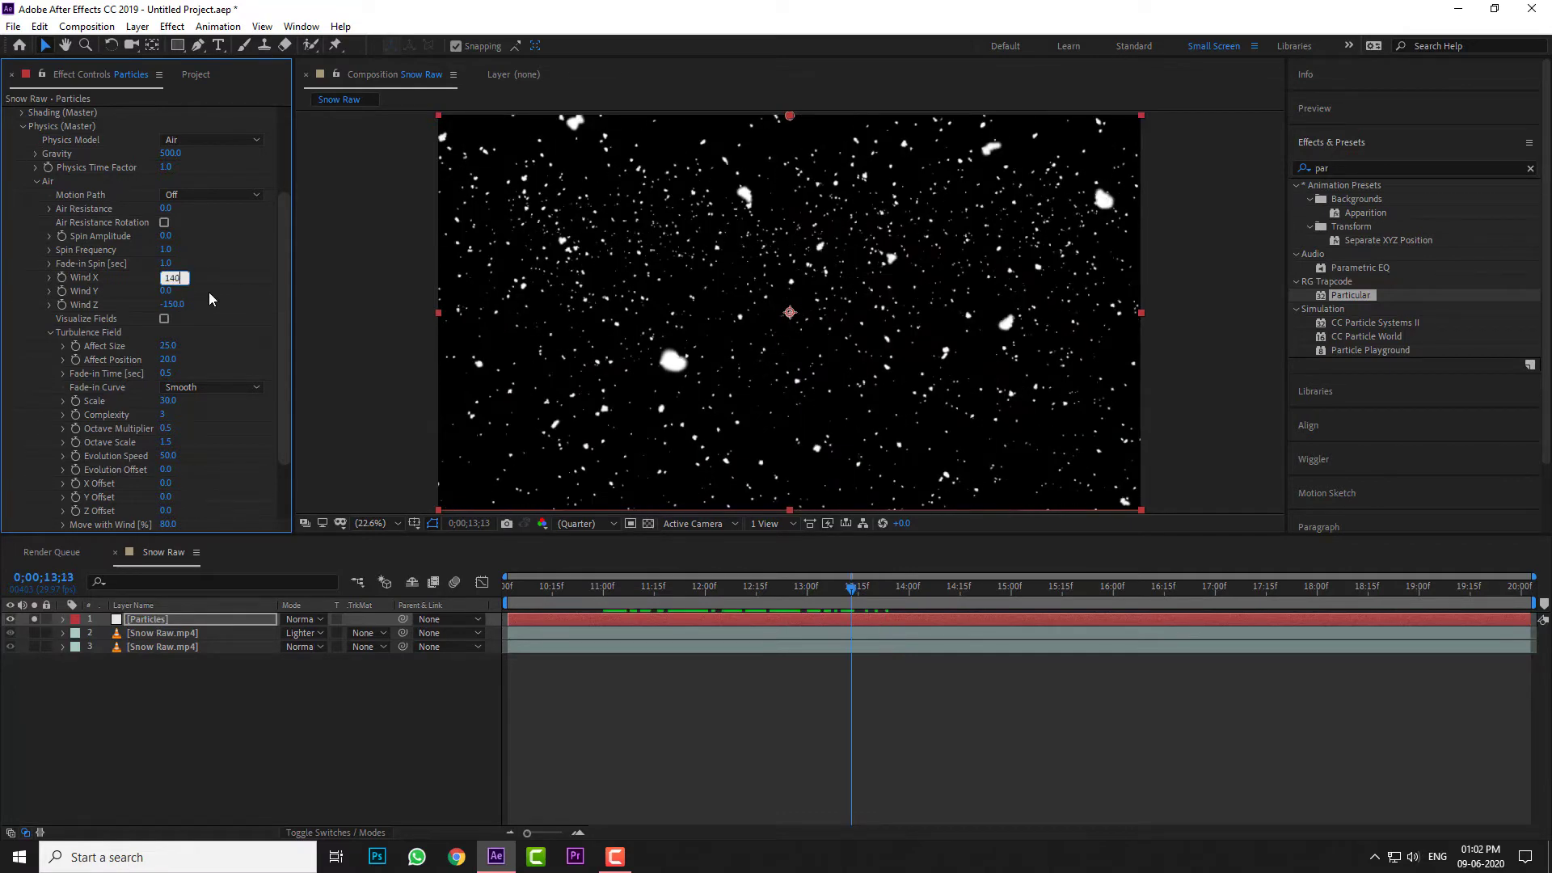
{"action": "key", "text": "Return"}
{"action": "left_click", "coordinate": [169, 305]}
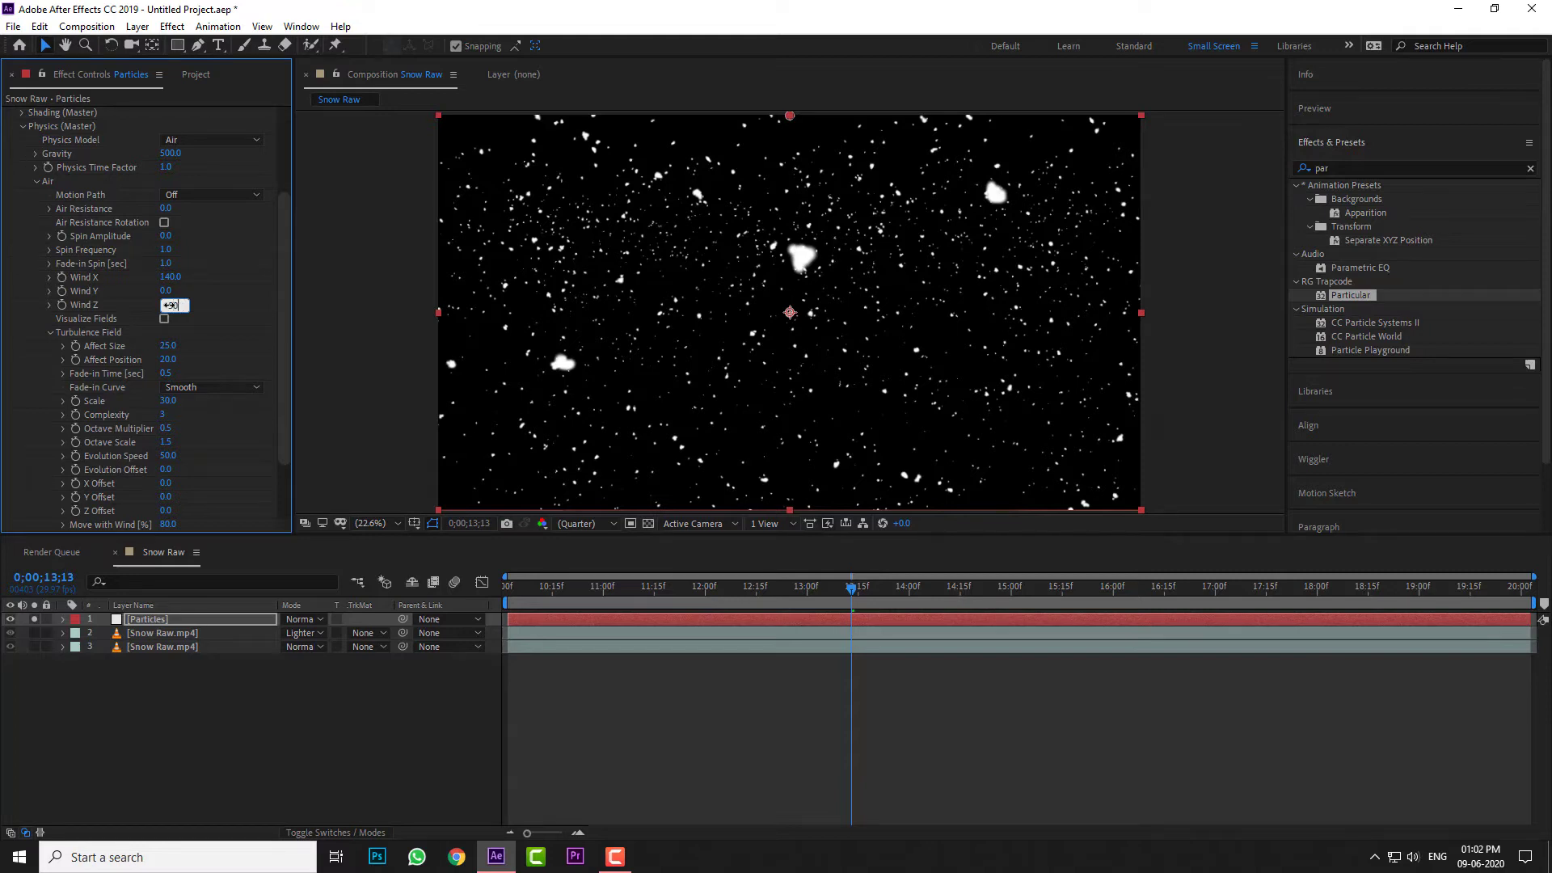
{"action": "key", "text": "Return"}
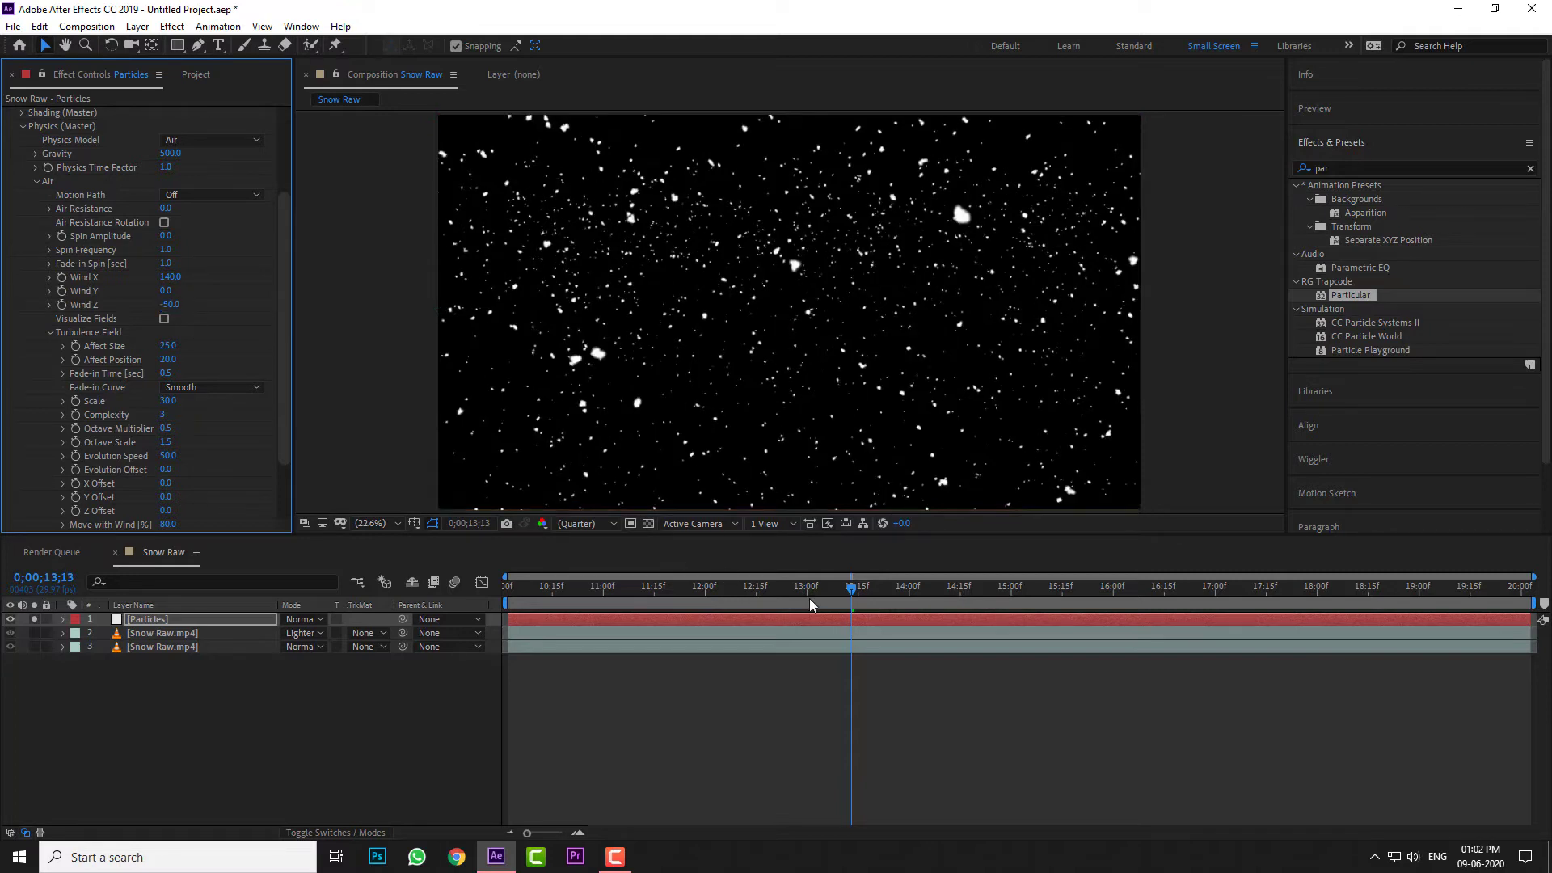
{"action": "key", "text": "space"}
{"action": "mouse_move", "coordinate": [772, 588]}
{"action": "left_mouse_down"}
{"action": "mouse_move", "coordinate": [572, 588]}
{"action": "mouse_move", "coordinate": [810, 587]}
{"action": "mouse_move", "coordinate": [702, 585]}
{"action": "left_mouse_up"}
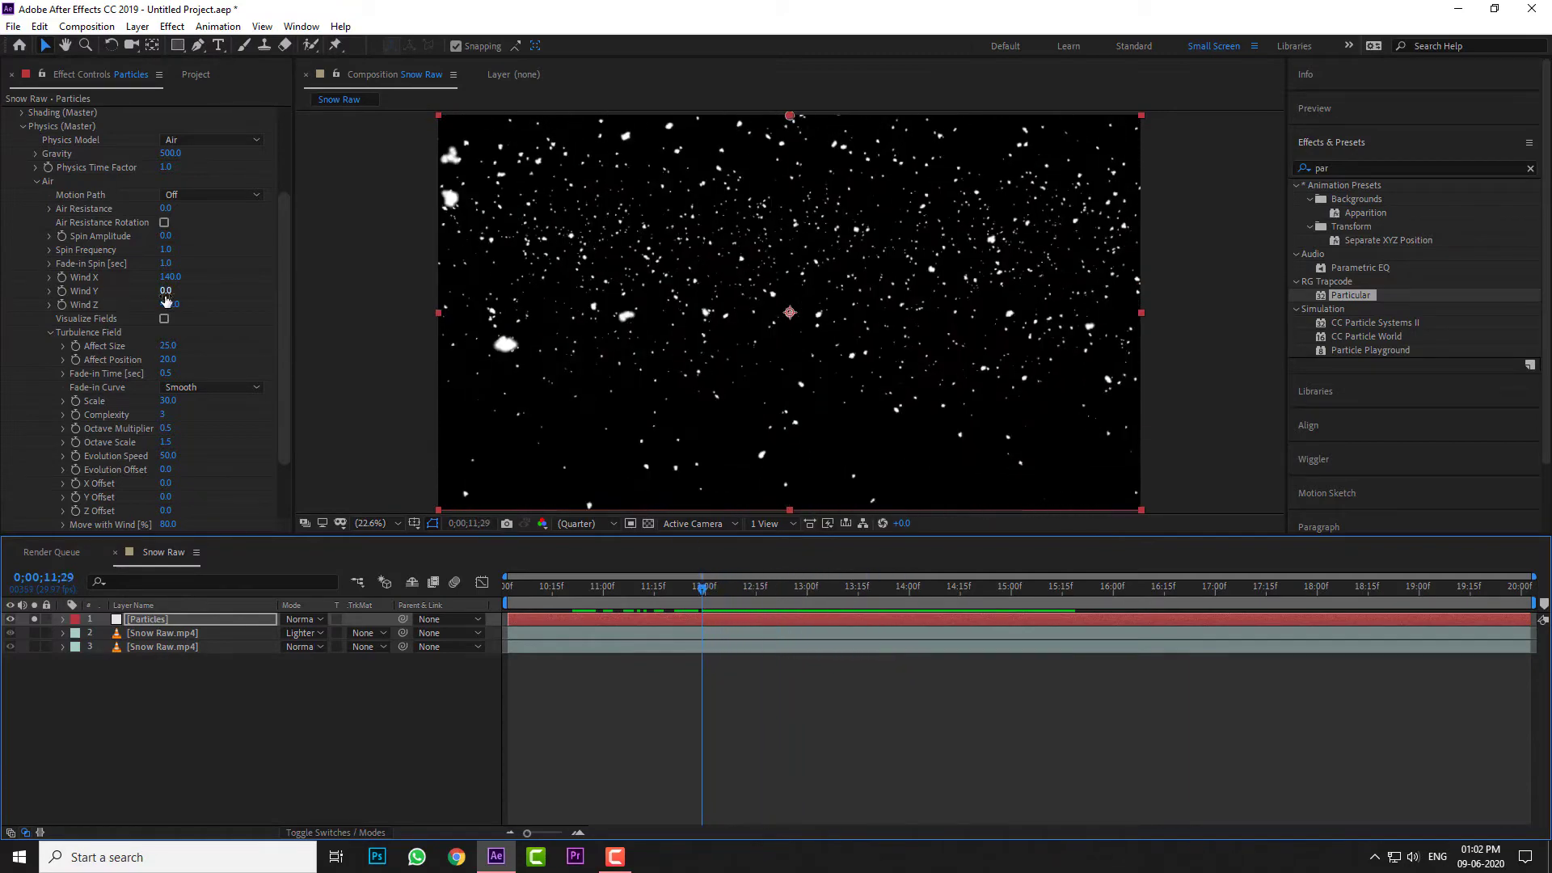
Step: Raise Wind X to 250, check several frames, and extend the Particles layer to the comp end
{"action": "left_click_drag", "start_coordinate": [171, 277], "coordinate": [221, 278]}
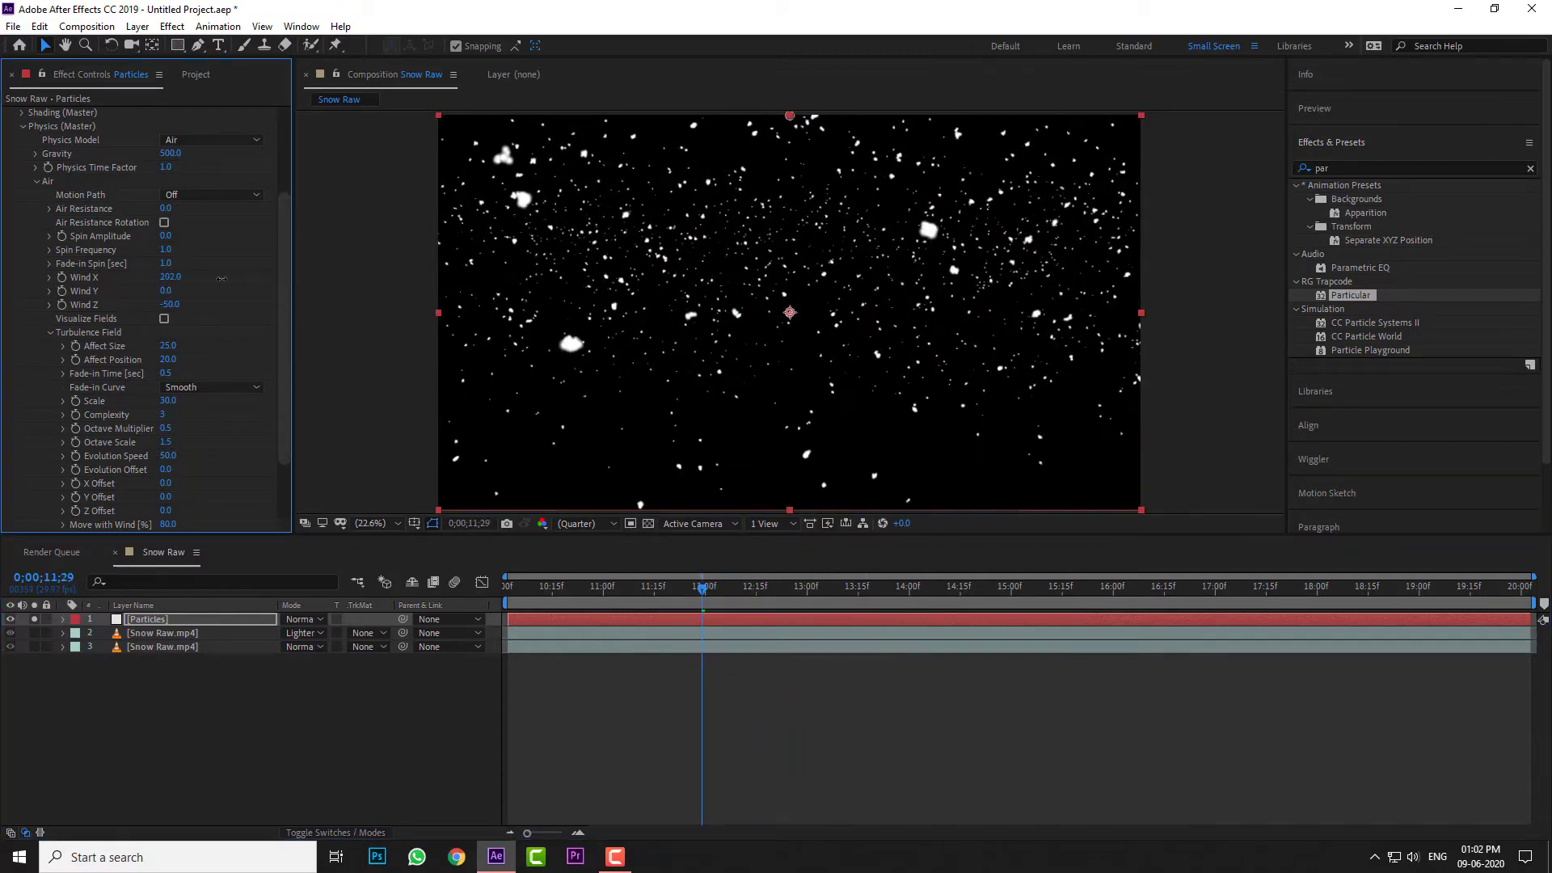
{"action": "left_click", "coordinate": [171, 278]}
{"action": "type", "text": "2"}
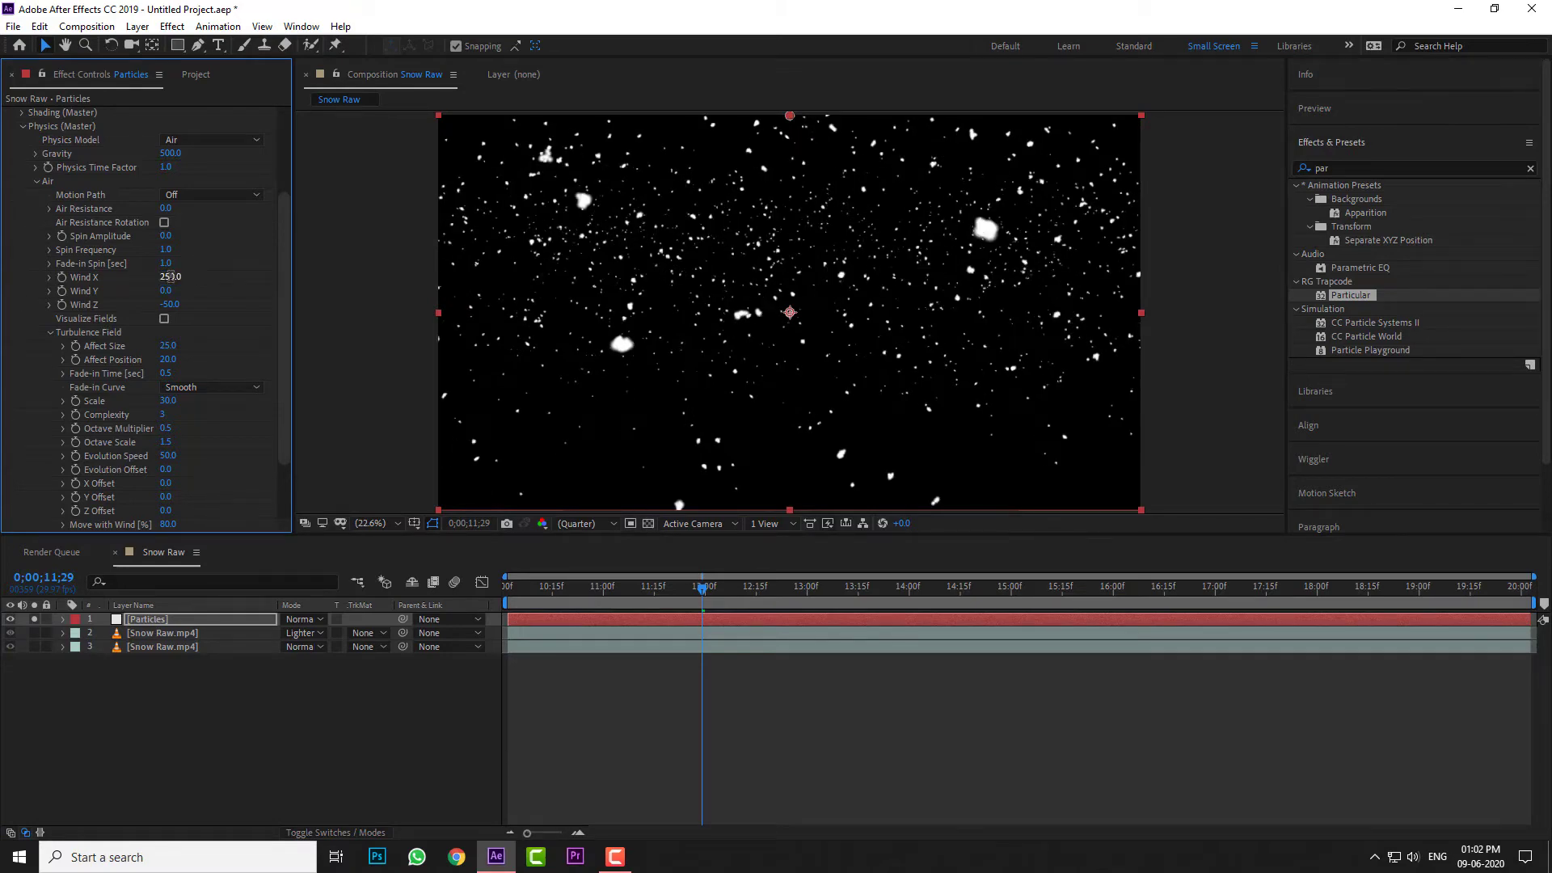
{"action": "key", "text": "Return"}
{"action": "left_click", "coordinate": [718, 589]}
{"action": "mouse_move", "coordinate": [720, 593]}
{"action": "left_mouse_down"}
{"action": "mouse_move", "coordinate": [527, 589]}
{"action": "mouse_move", "coordinate": [707, 609]}
{"action": "mouse_move", "coordinate": [509, 620]}
{"action": "left_mouse_up"}
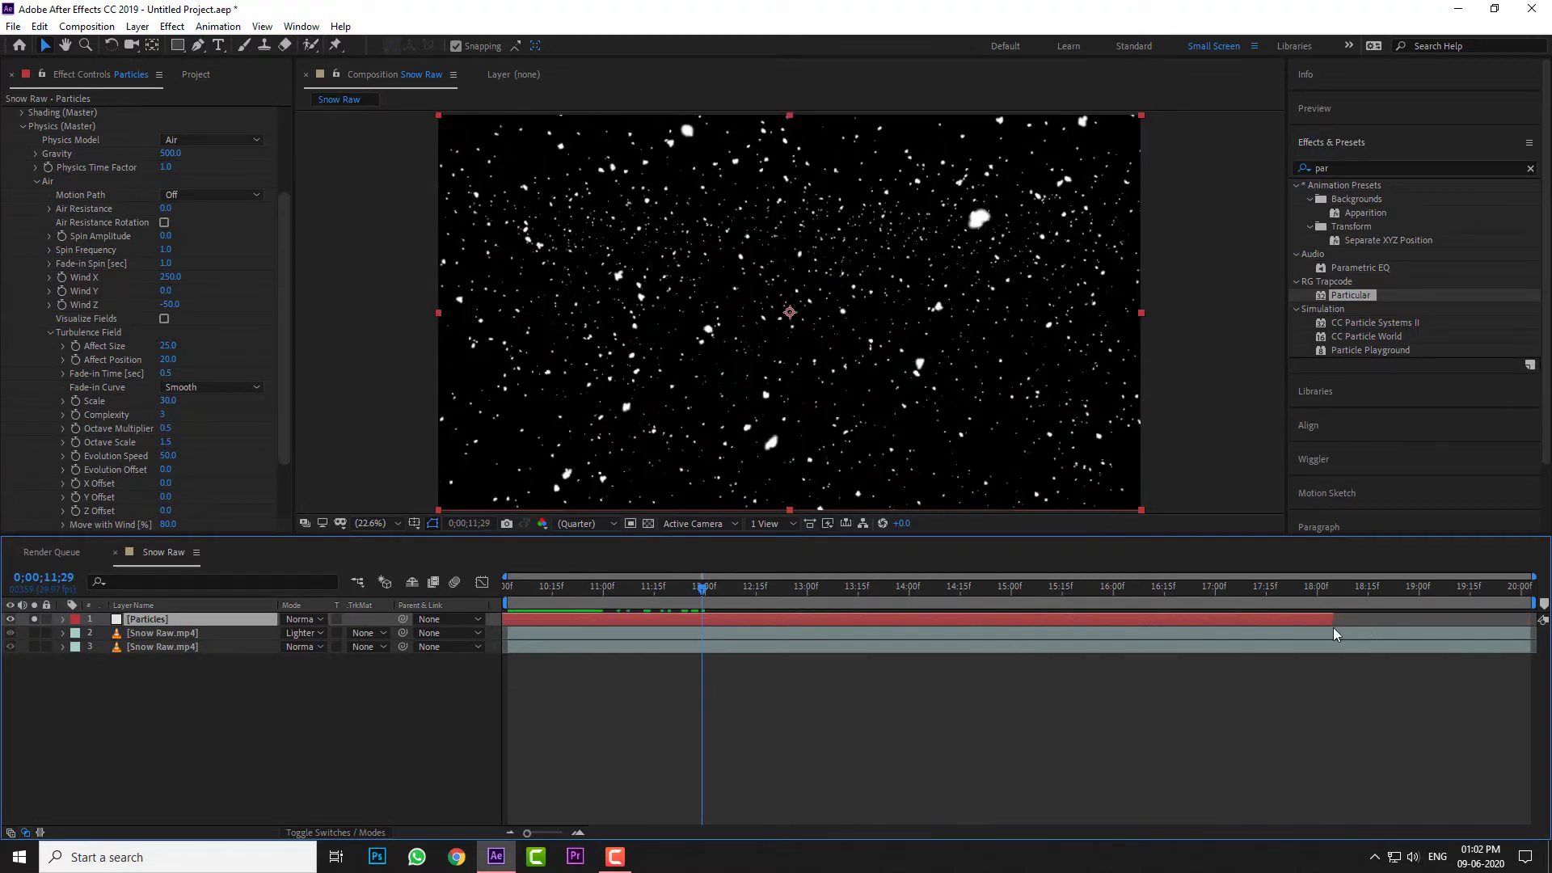
{"action": "left_click_drag", "start_coordinate": [1399, 620], "coordinate": [1531, 619]}
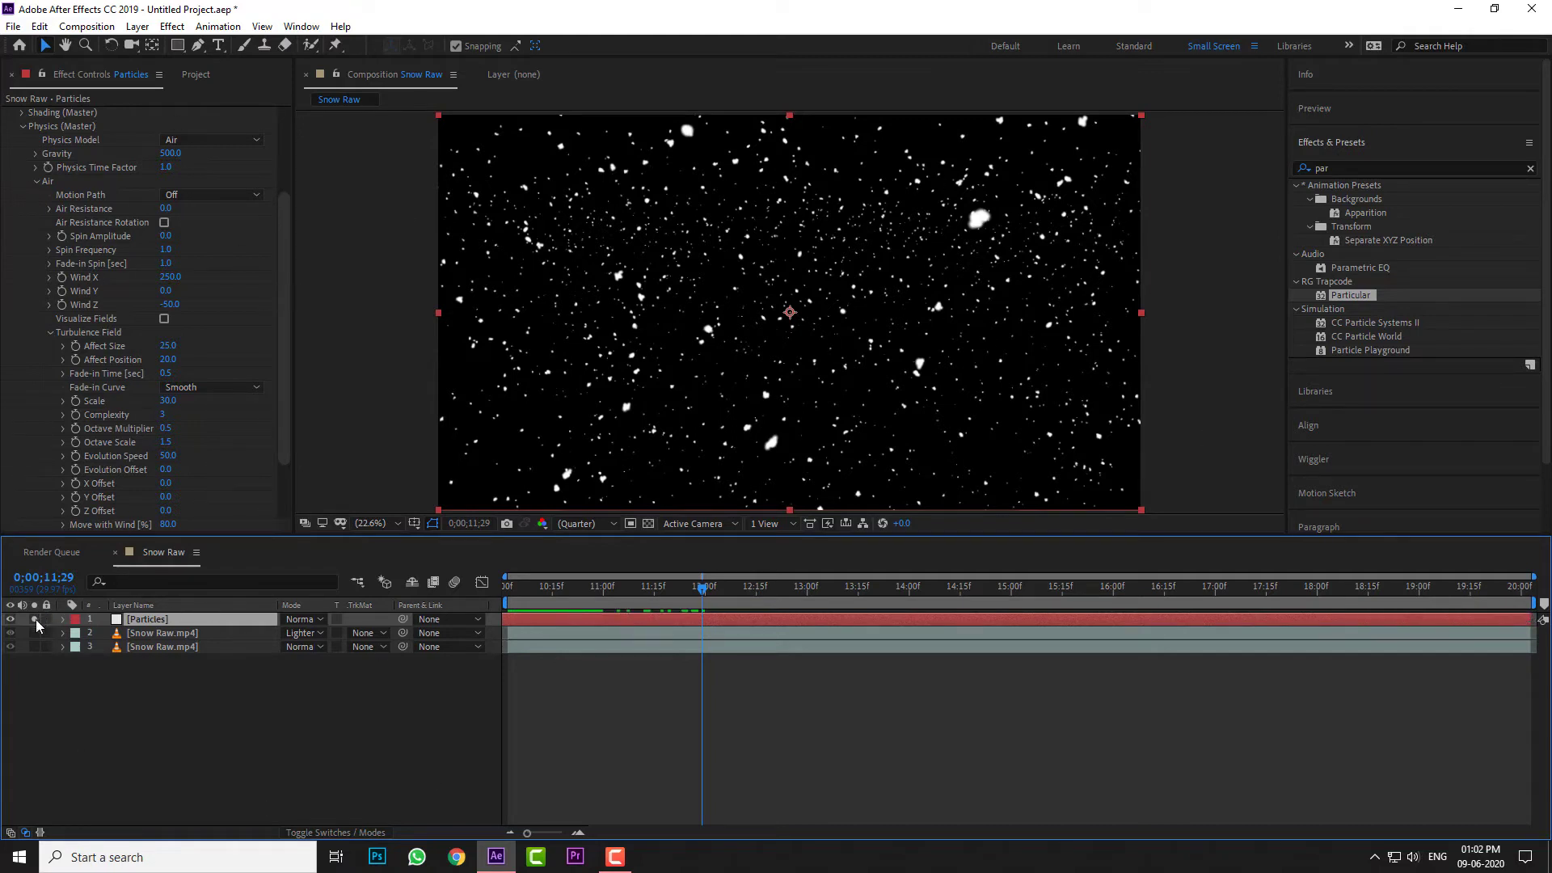
Step: Turn Particular's Rendering Motion Blur On and preview the streaking snowflakes
{"action": "left_click", "coordinate": [24, 130]}
{"action": "left_click", "coordinate": [24, 128]}
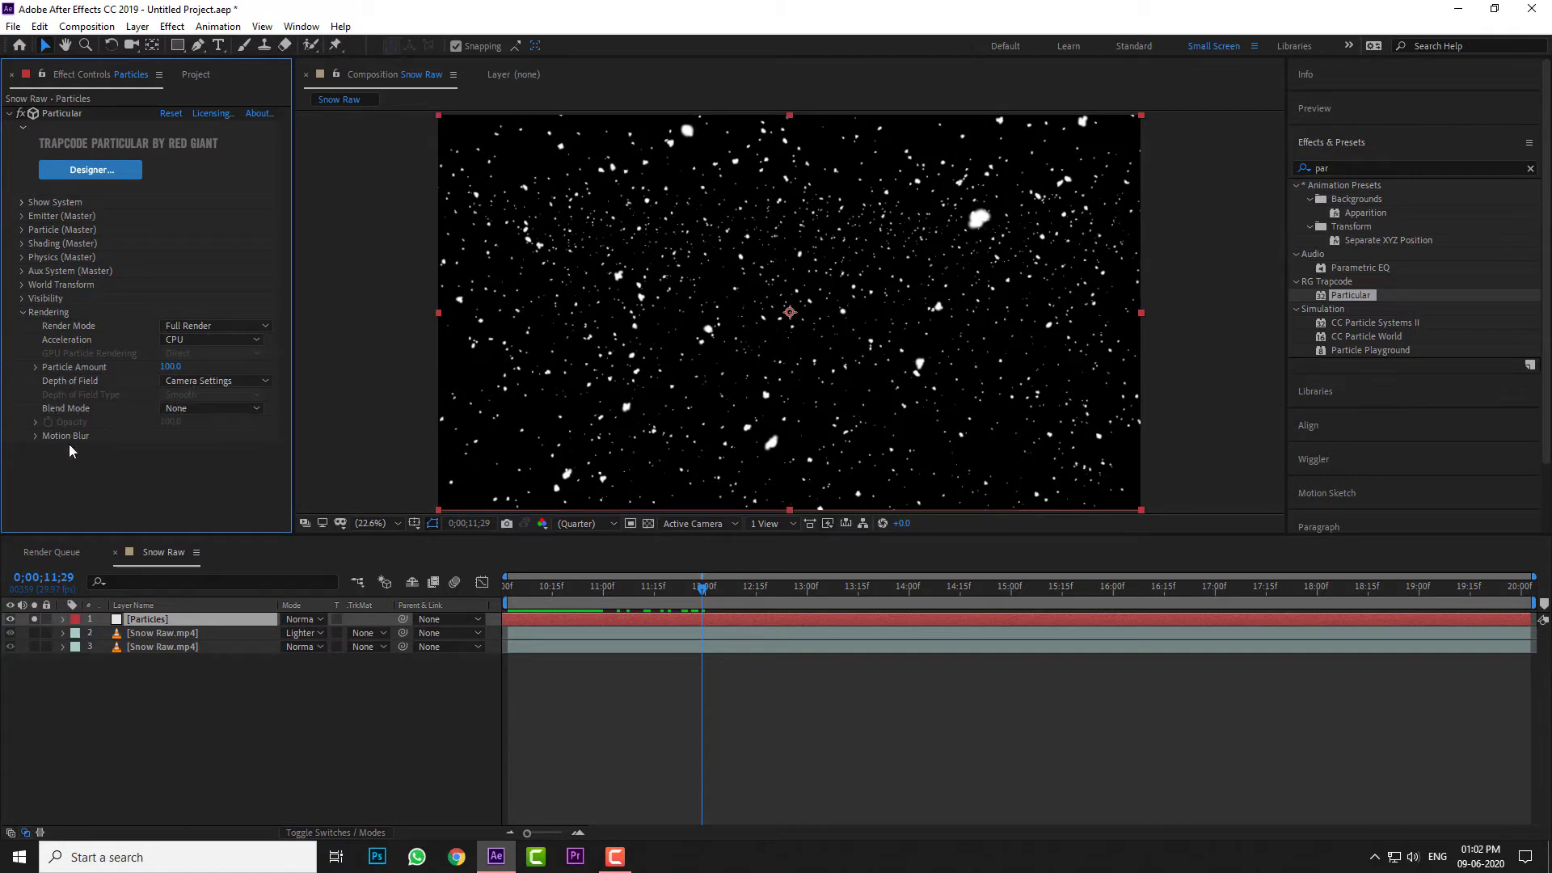
{"action": "left_click", "coordinate": [35, 436]}
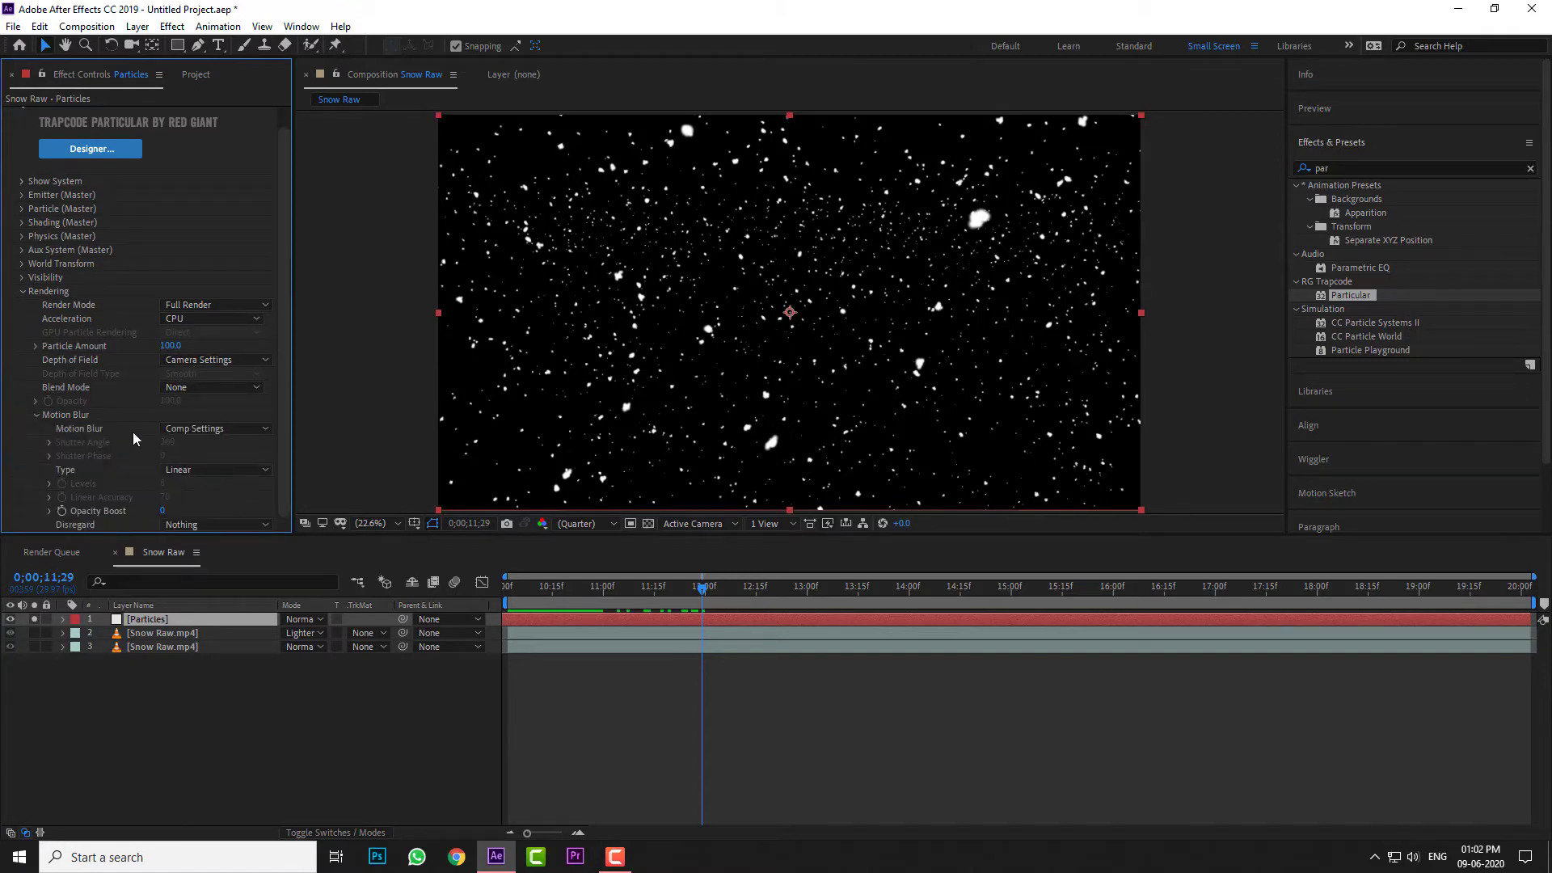
{"action": "left_click", "coordinate": [192, 429]}
{"action": "left_click", "coordinate": [199, 477]}
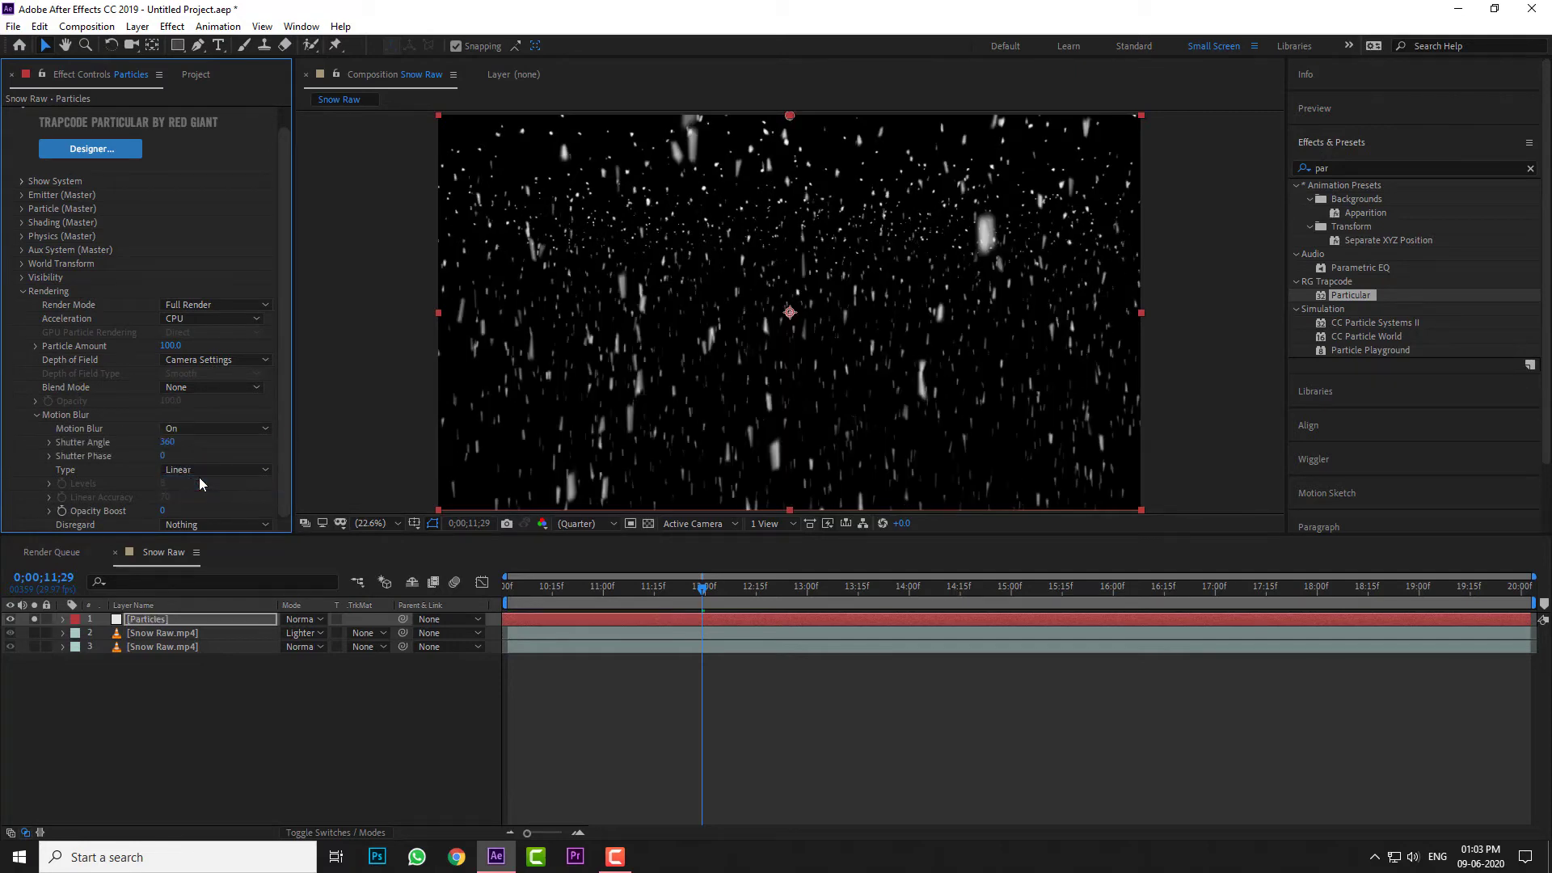
{"action": "key", "text": "space"}
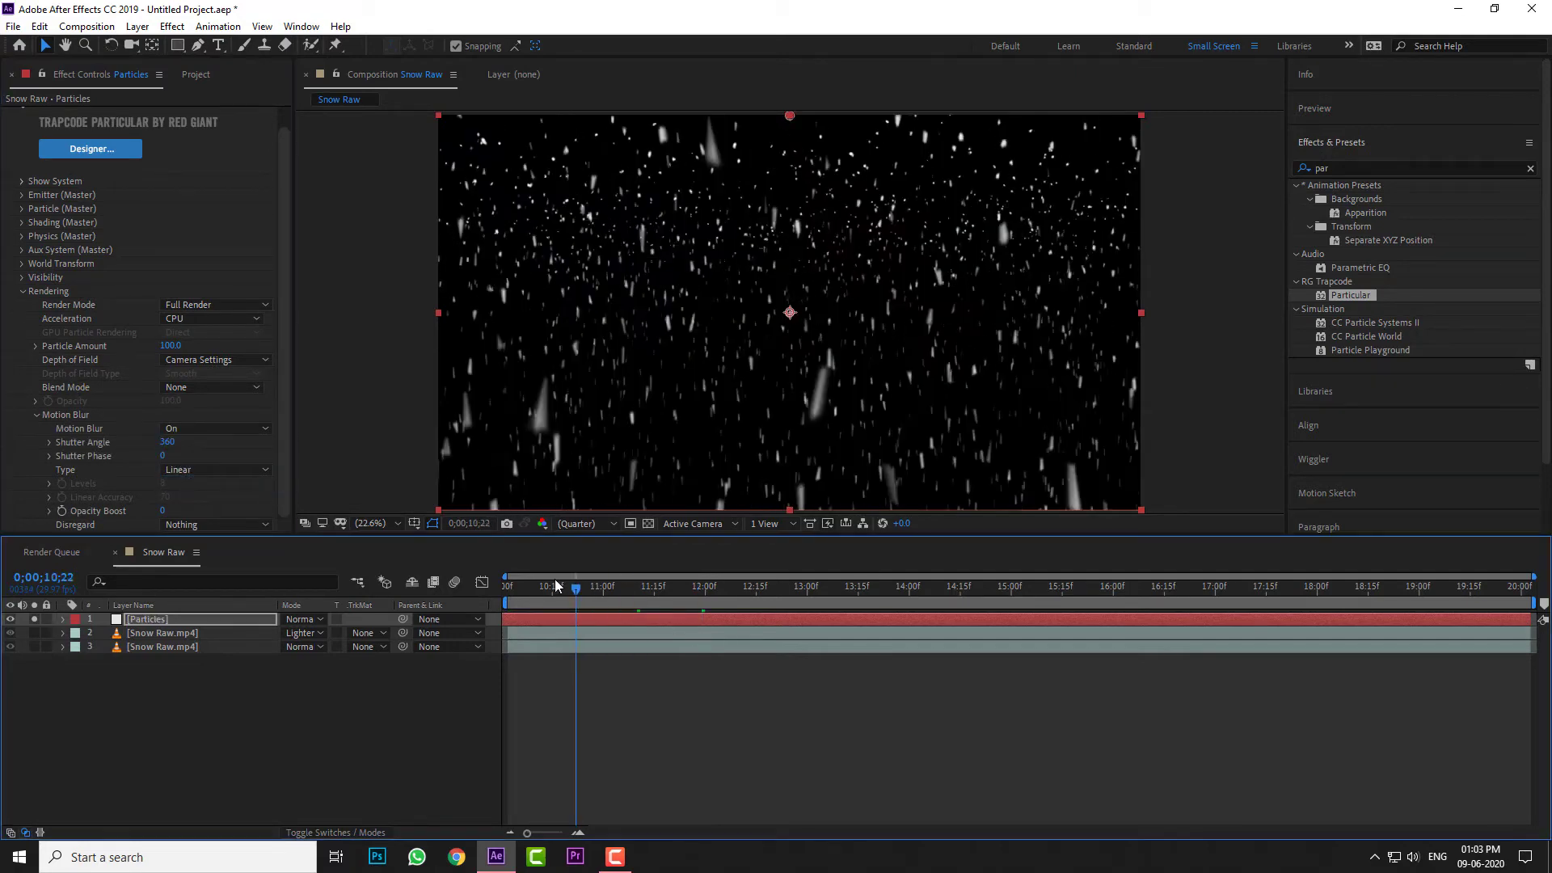
{"action": "left_click_drag", "start_coordinate": [623, 588], "coordinate": [545, 586]}
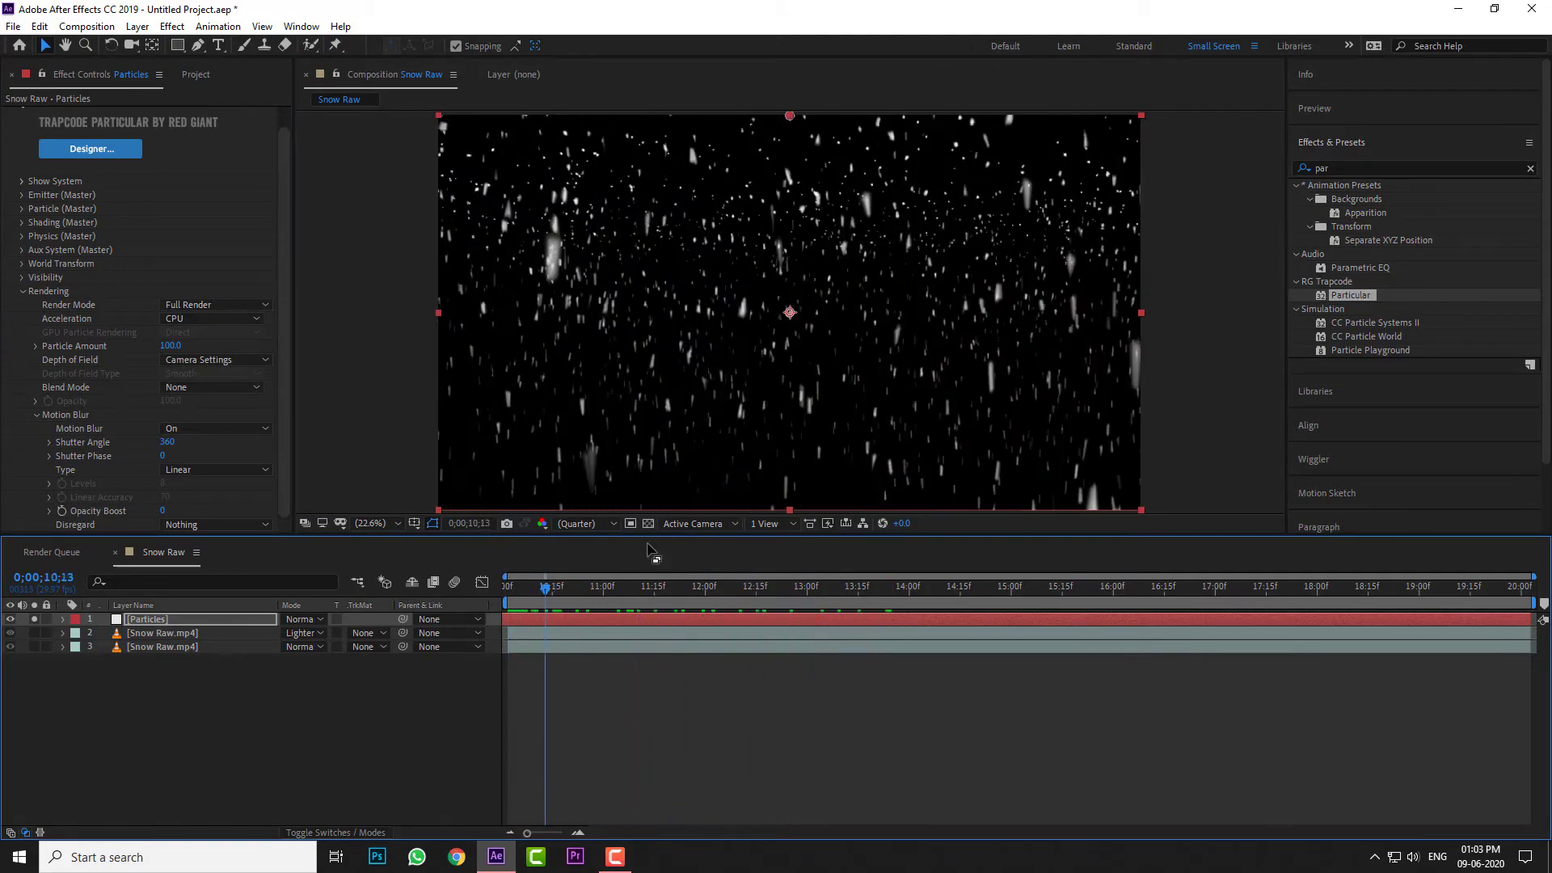
{"action": "left_click", "coordinate": [23, 209]}
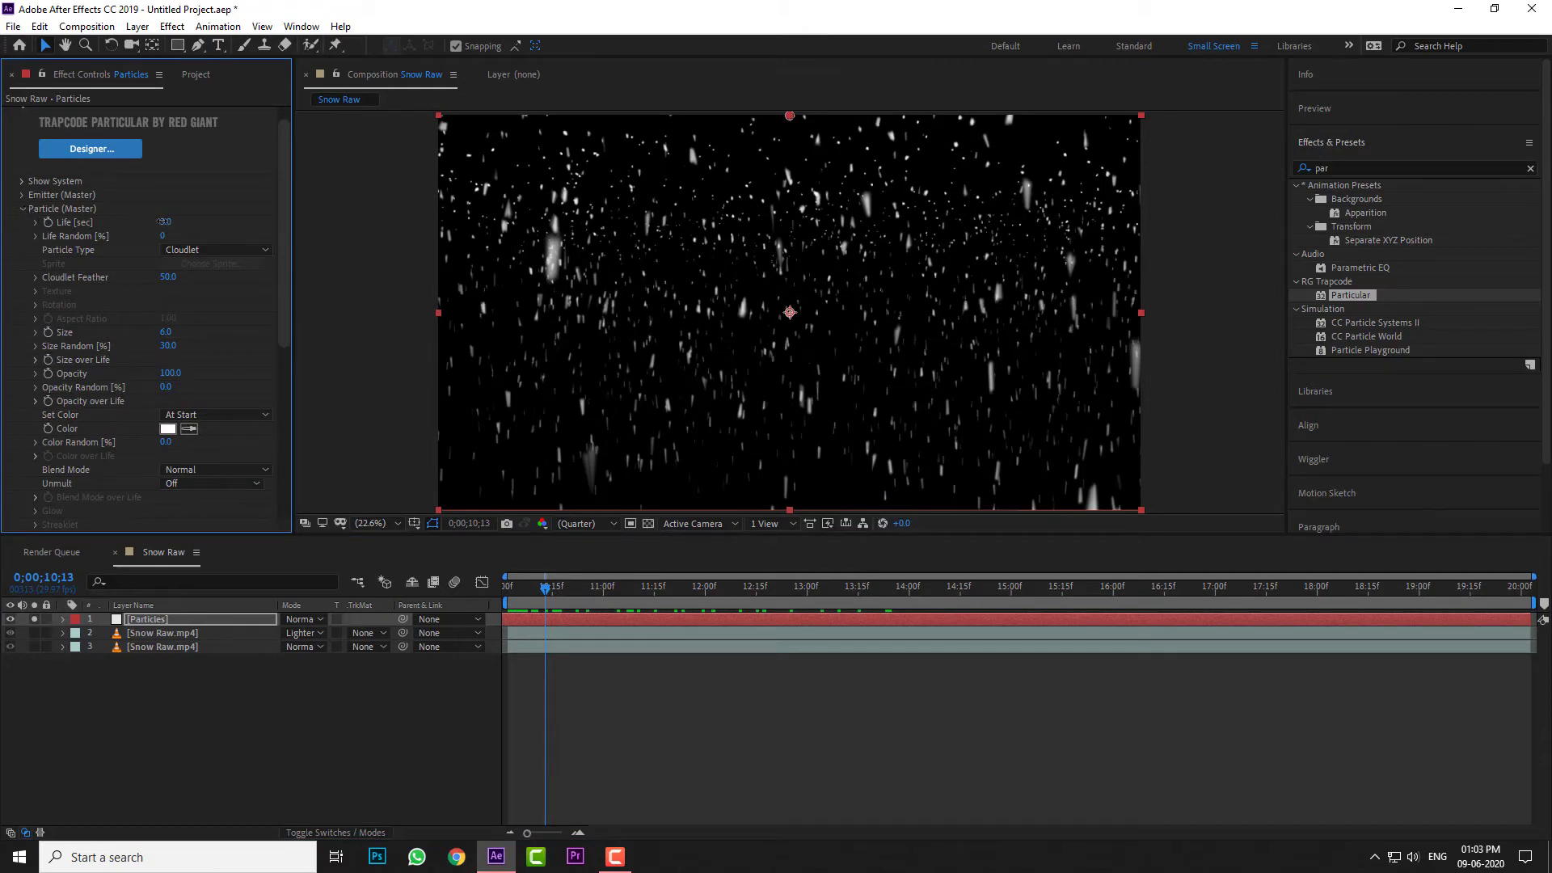
Step: Set particle Life to 2 seconds and Size Random to 75%
{"action": "left_click", "coordinate": [163, 222]}
{"action": "type", "text": "2"}
{"action": "key", "text": "Return"}
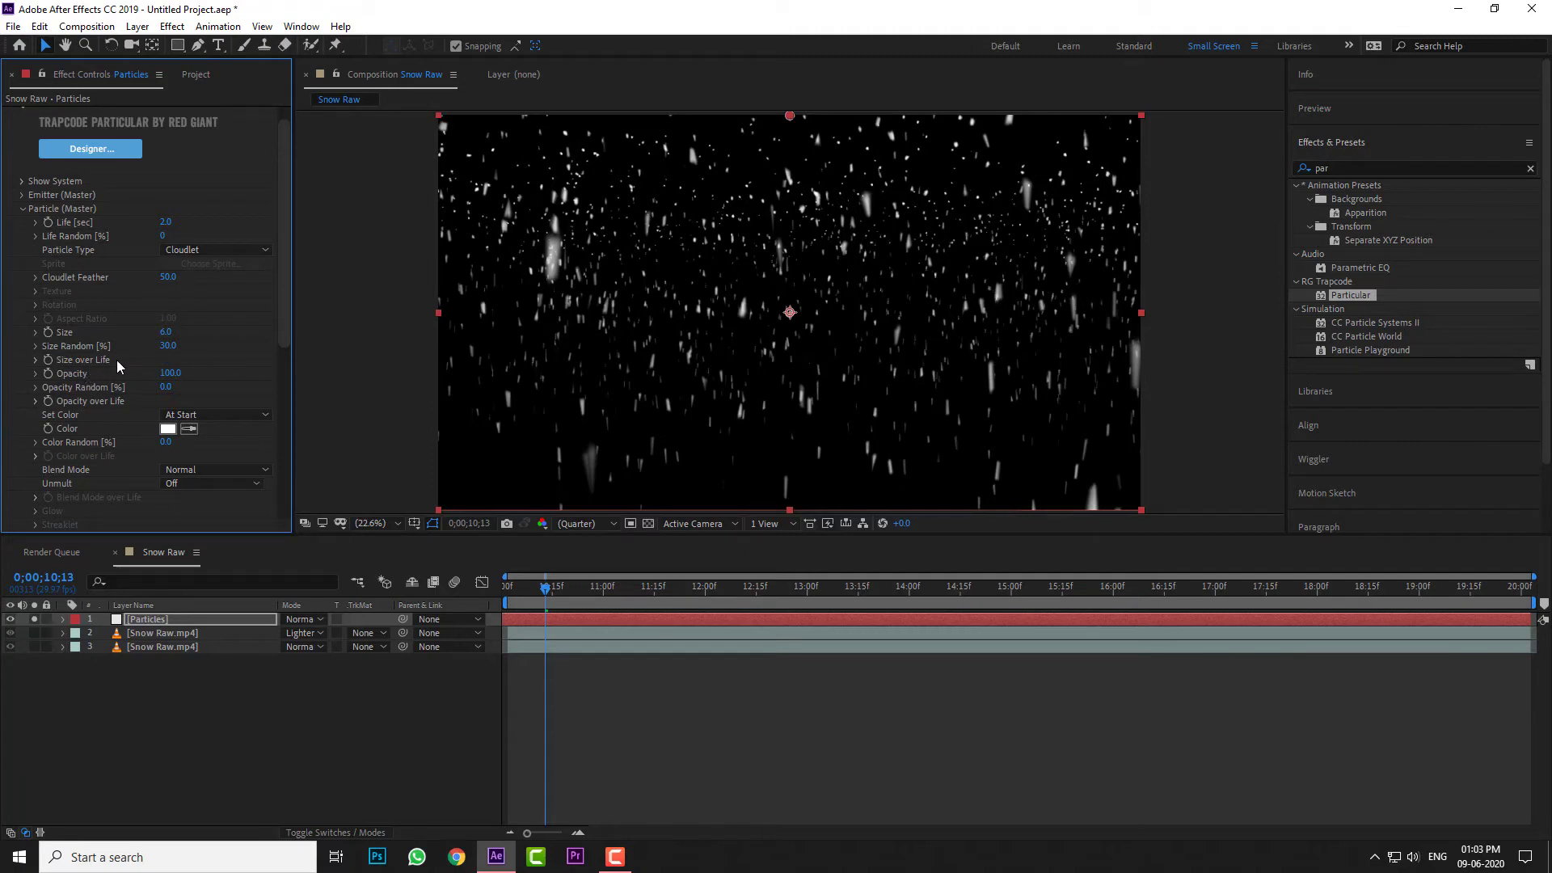
{"action": "left_click", "coordinate": [168, 346]}
{"action": "type", "text": "75"}
{"action": "key", "text": "Return"}
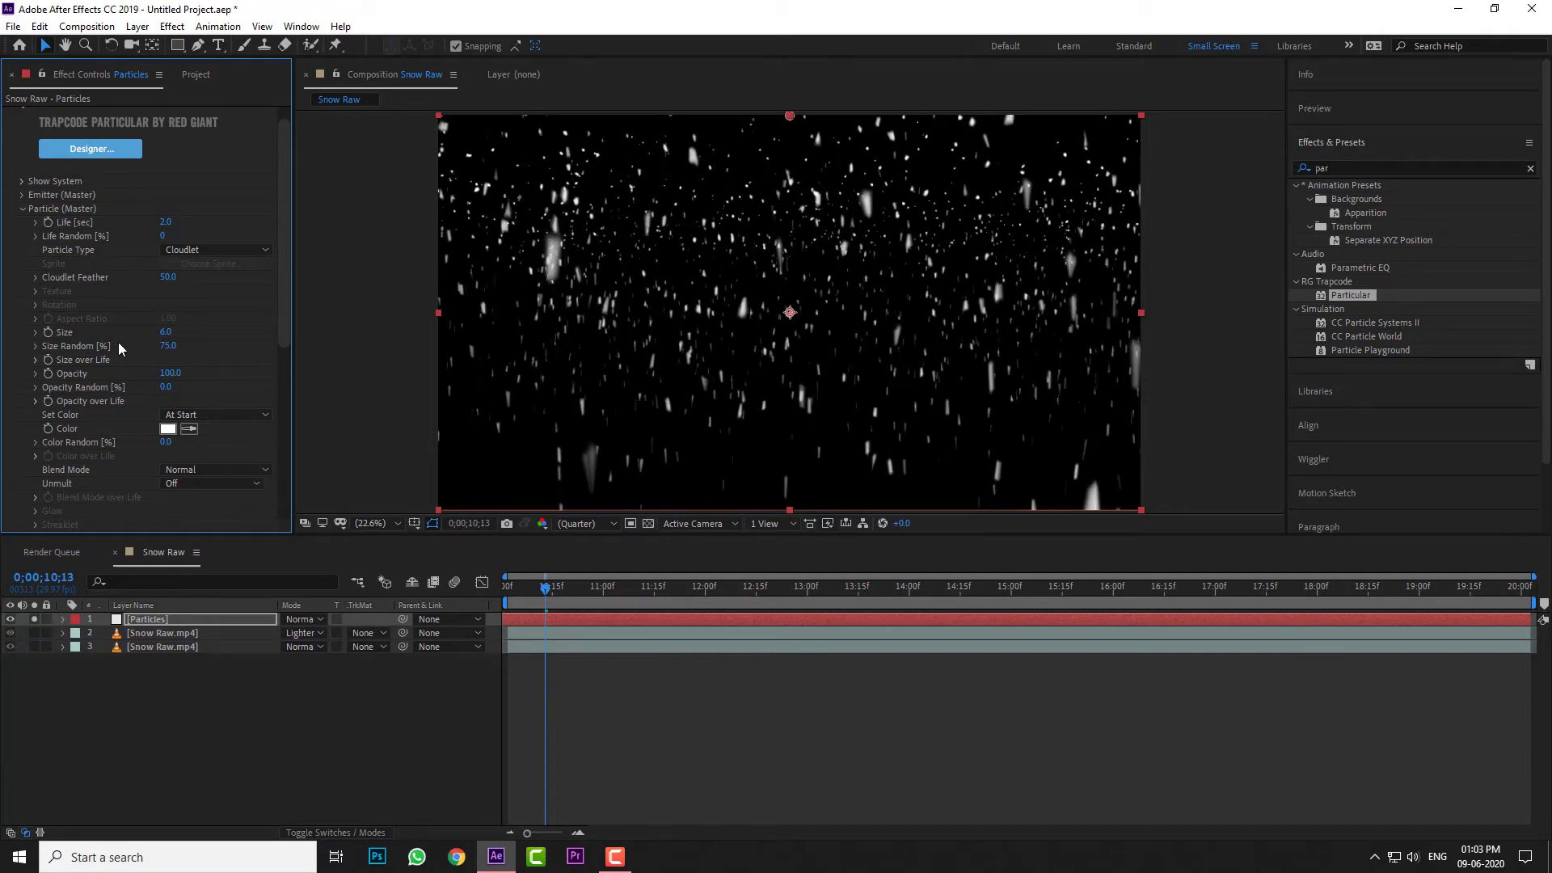
{"action": "left_click", "coordinate": [34, 359]}
{"action": "left_click", "coordinate": [33, 359]}
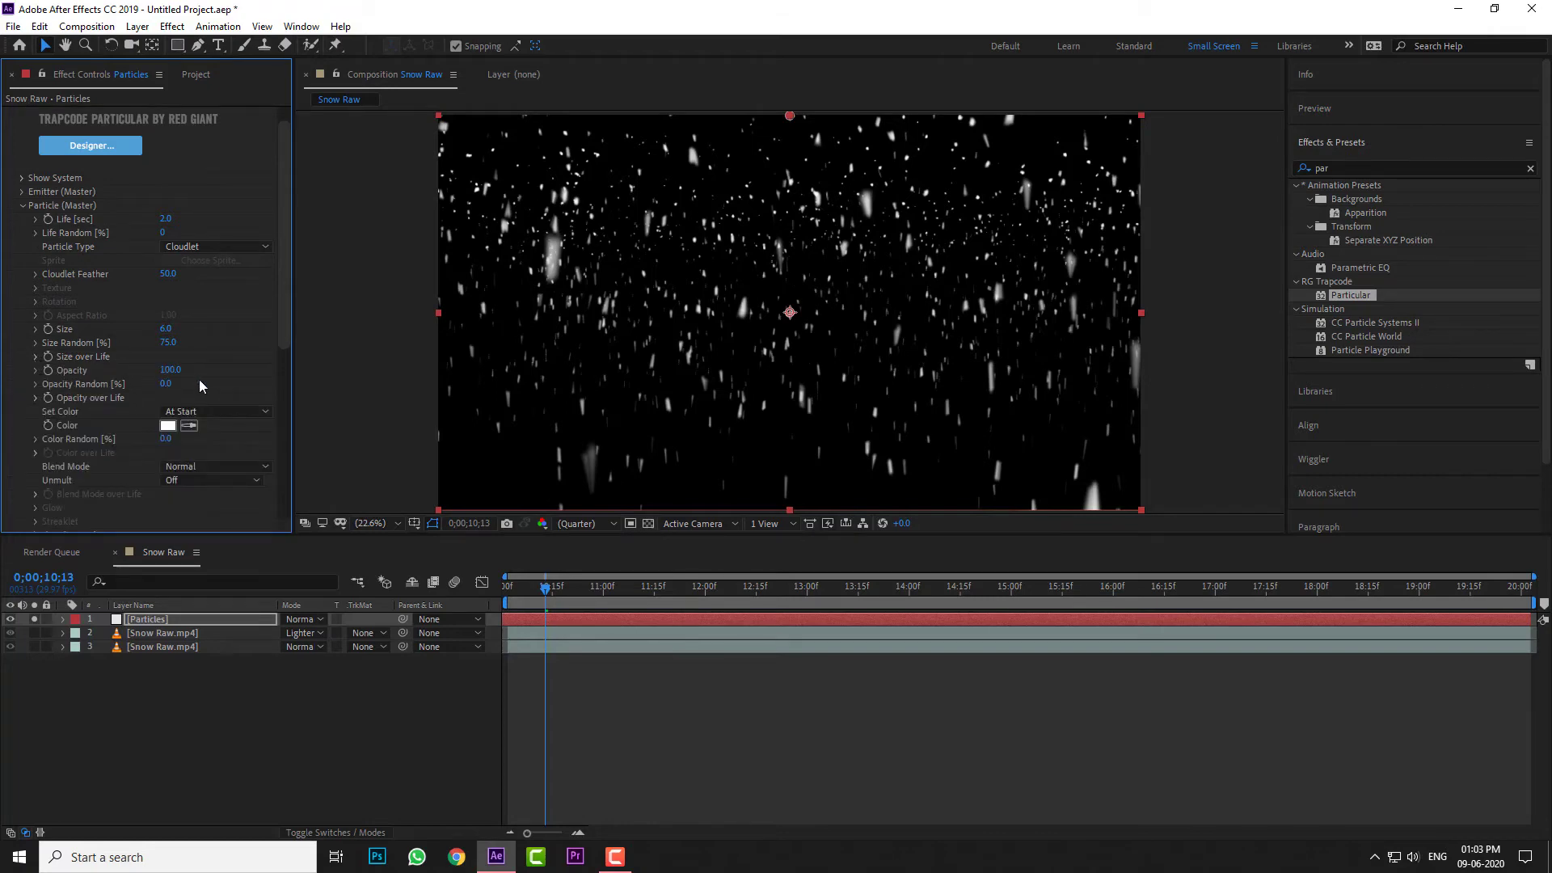
Step: Unsolo the Particles layer and preview the snow over the footage from about 10;02 to 12;18
{"action": "left_click", "coordinate": [22, 207]}
{"action": "left_click", "coordinate": [33, 619]}
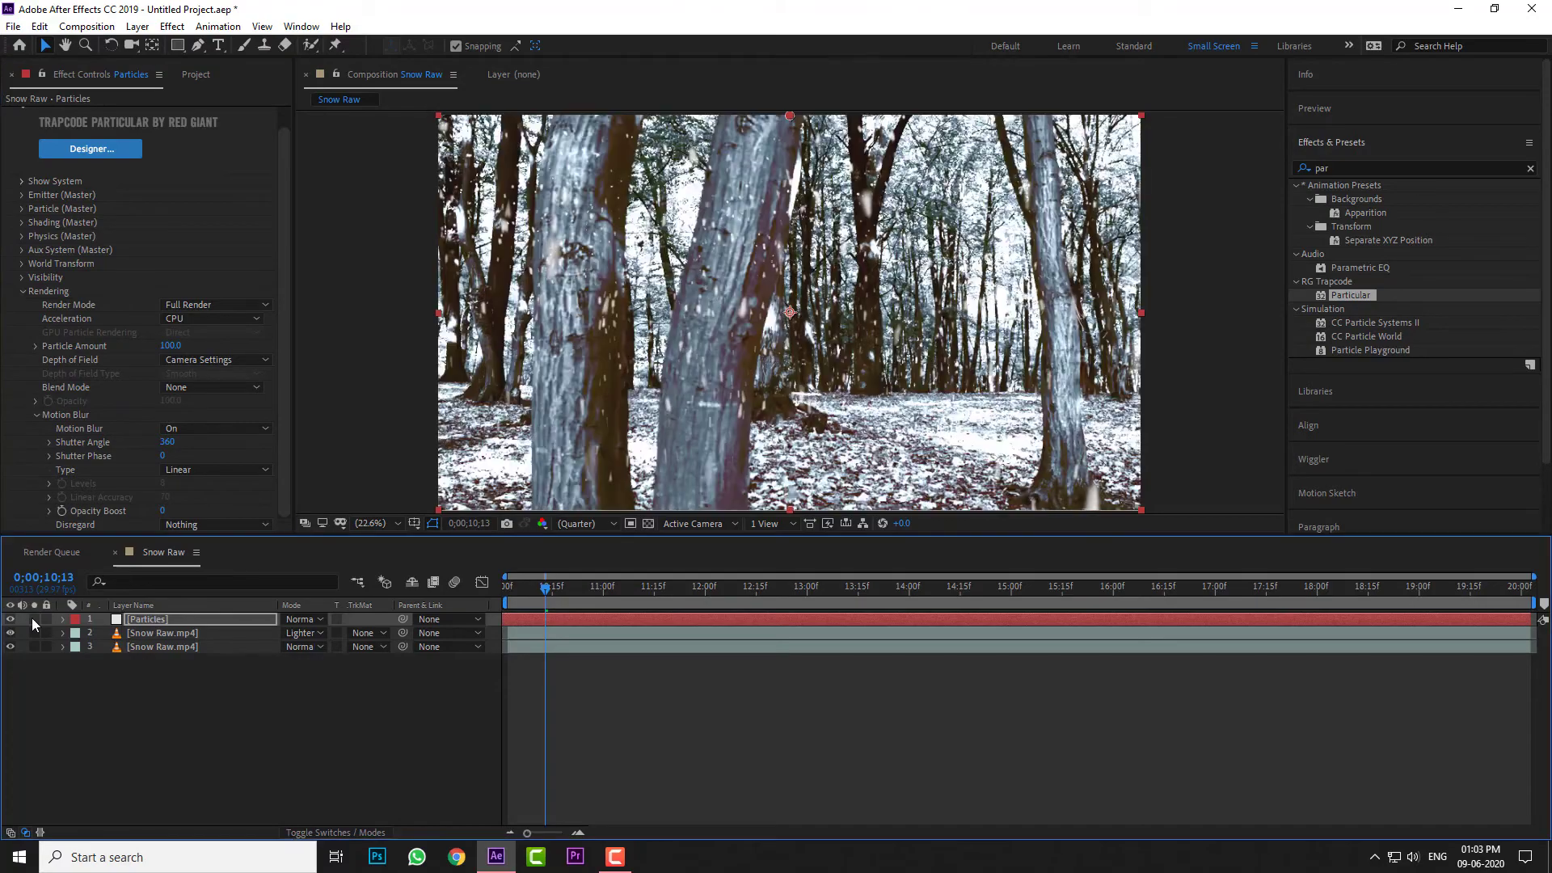
{"action": "left_click_drag", "start_coordinate": [582, 587], "coordinate": [489, 580]}
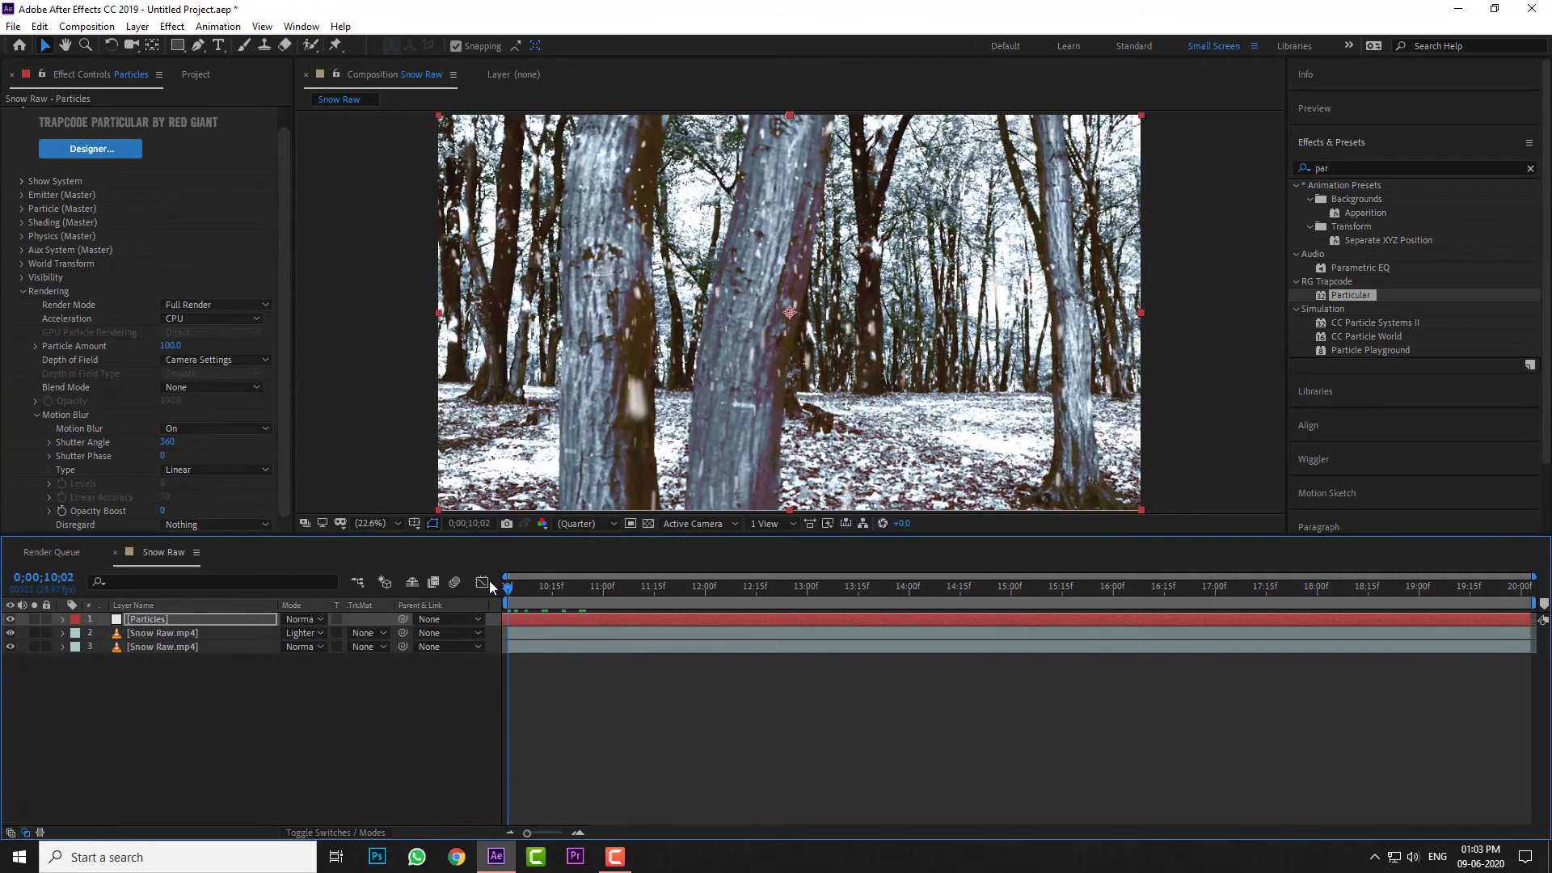
{"action": "key", "text": "space"}
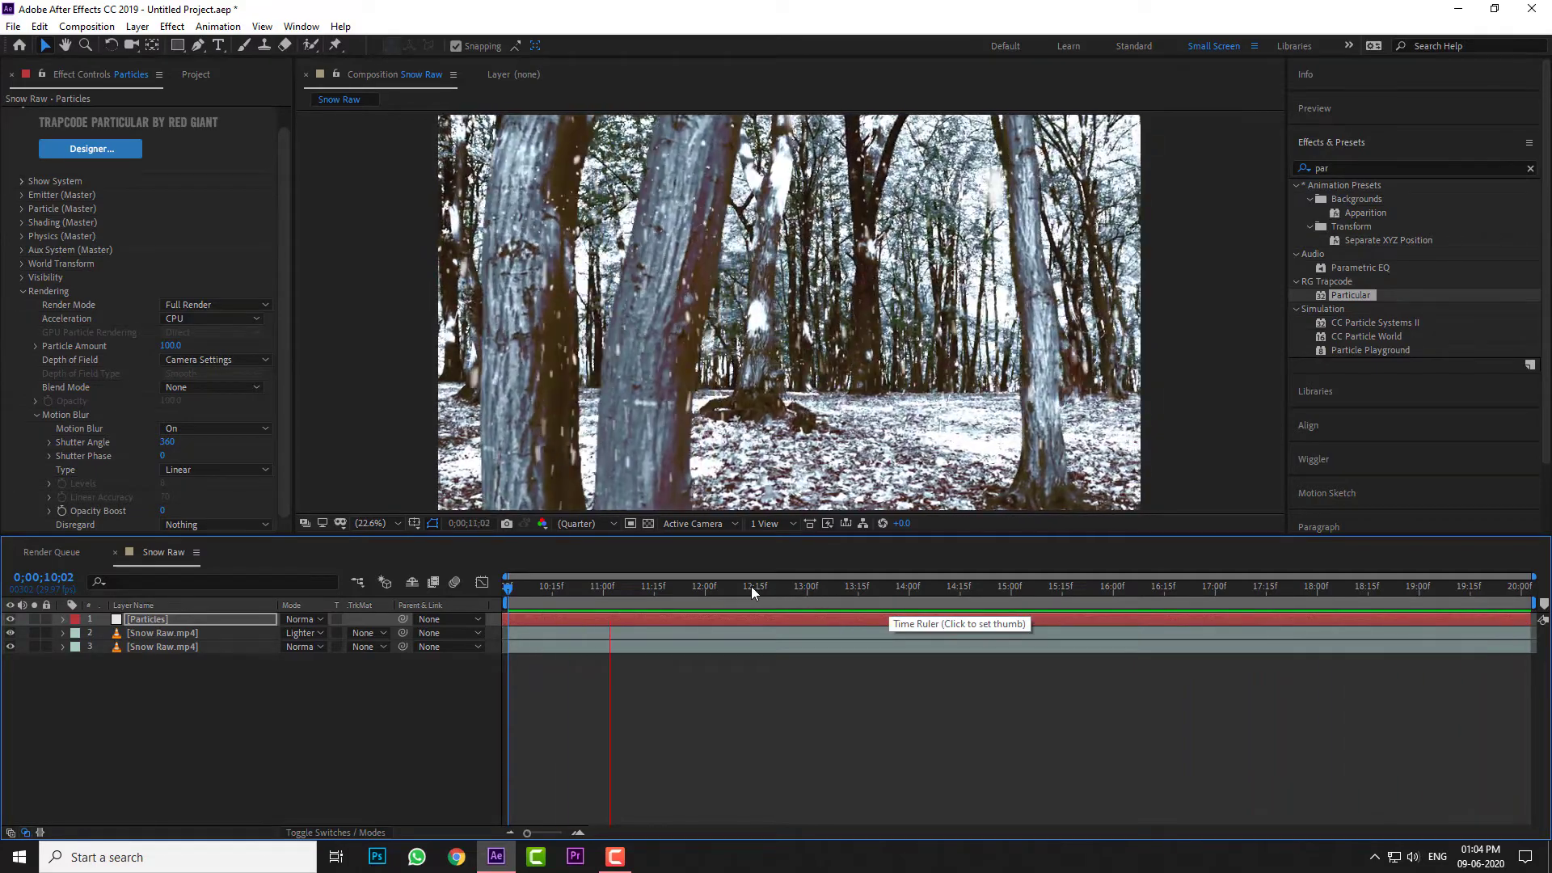
{"action": "left_click", "coordinate": [765, 585]}
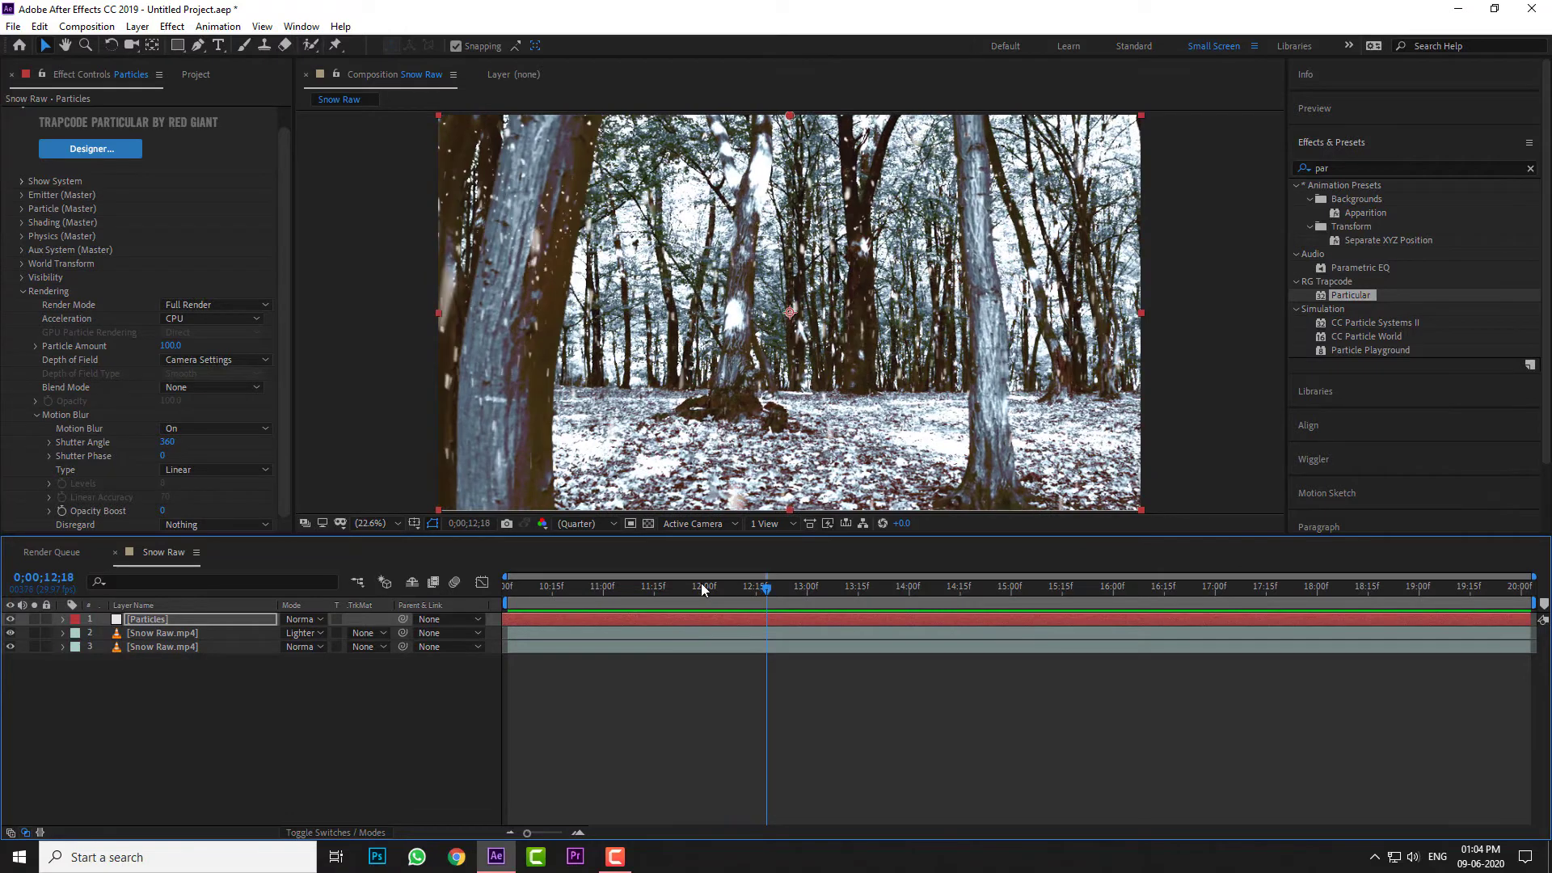
Step: Lower the emitter's Particles/sec to 1200
{"action": "left_click", "coordinate": [21, 291]}
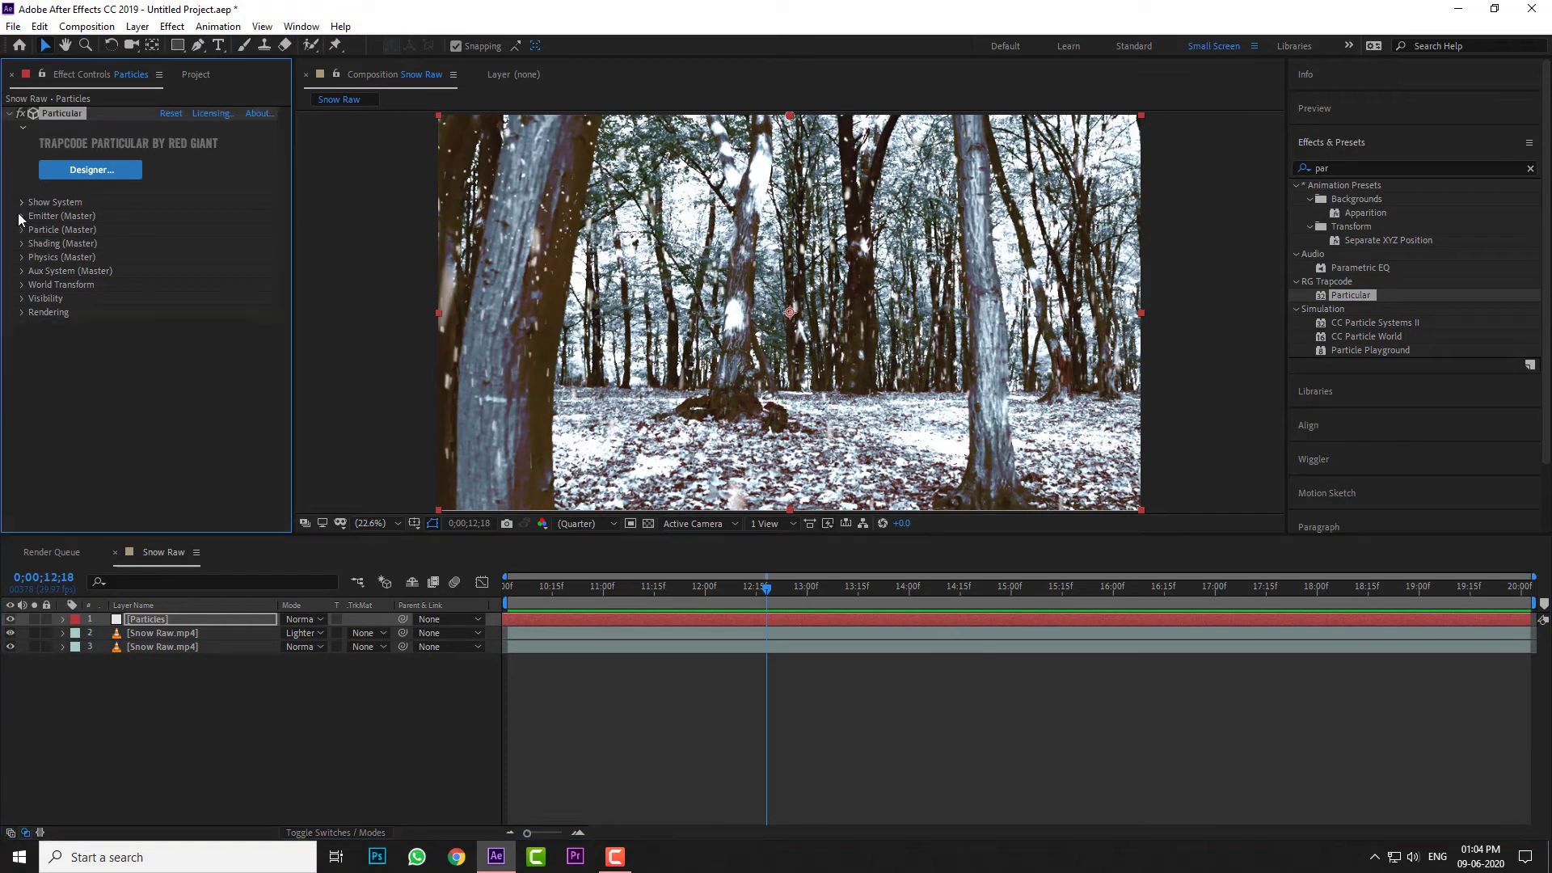
{"action": "left_click", "coordinate": [22, 229]}
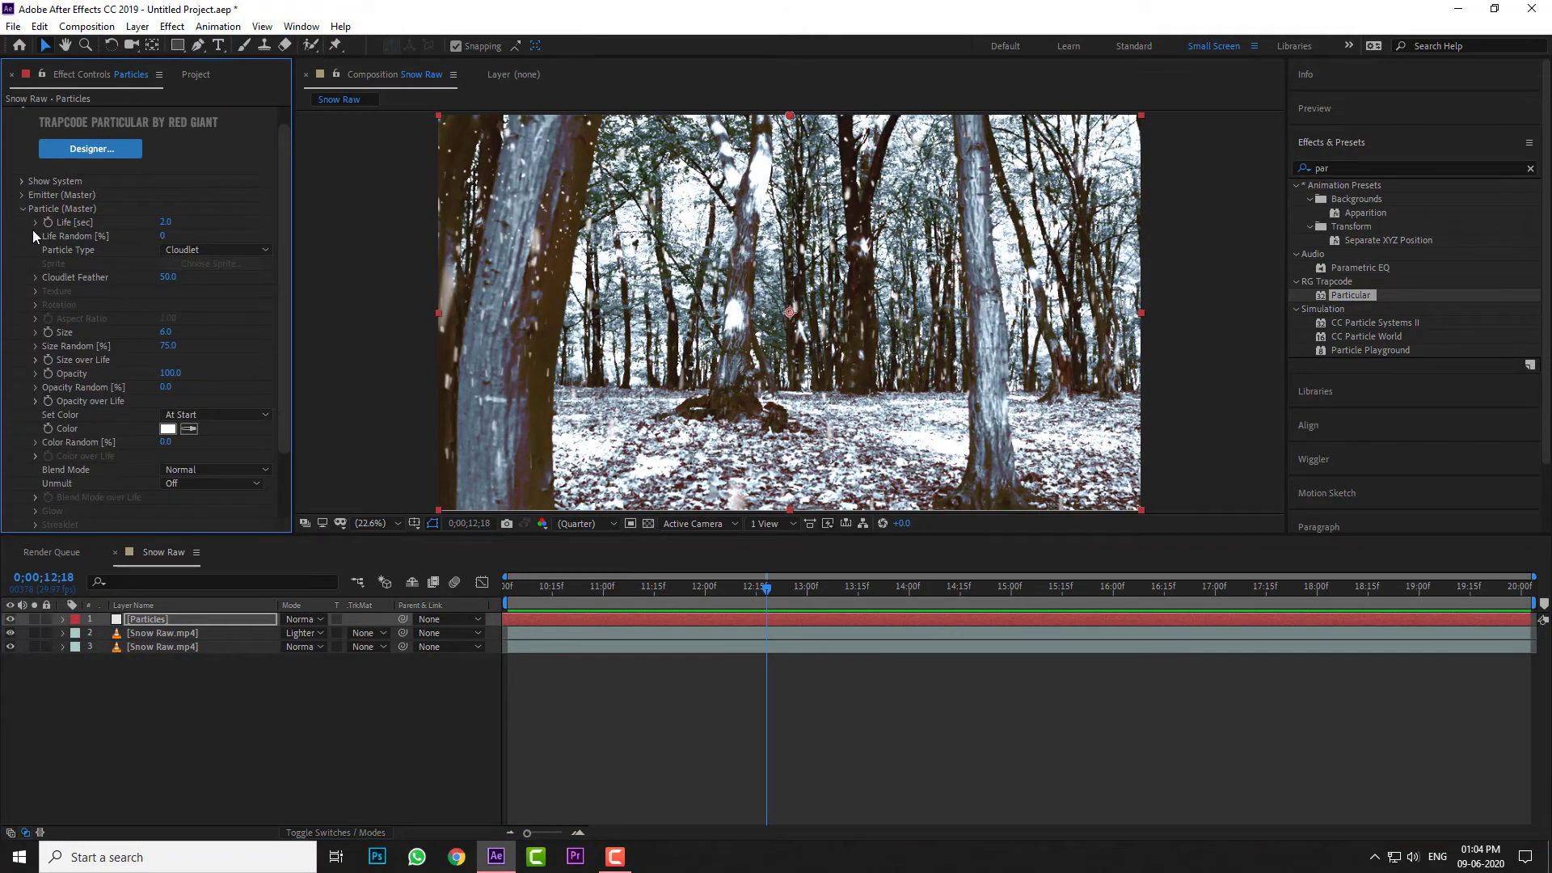
{"action": "left_click", "coordinate": [22, 194]}
{"action": "left_click", "coordinate": [175, 195]}
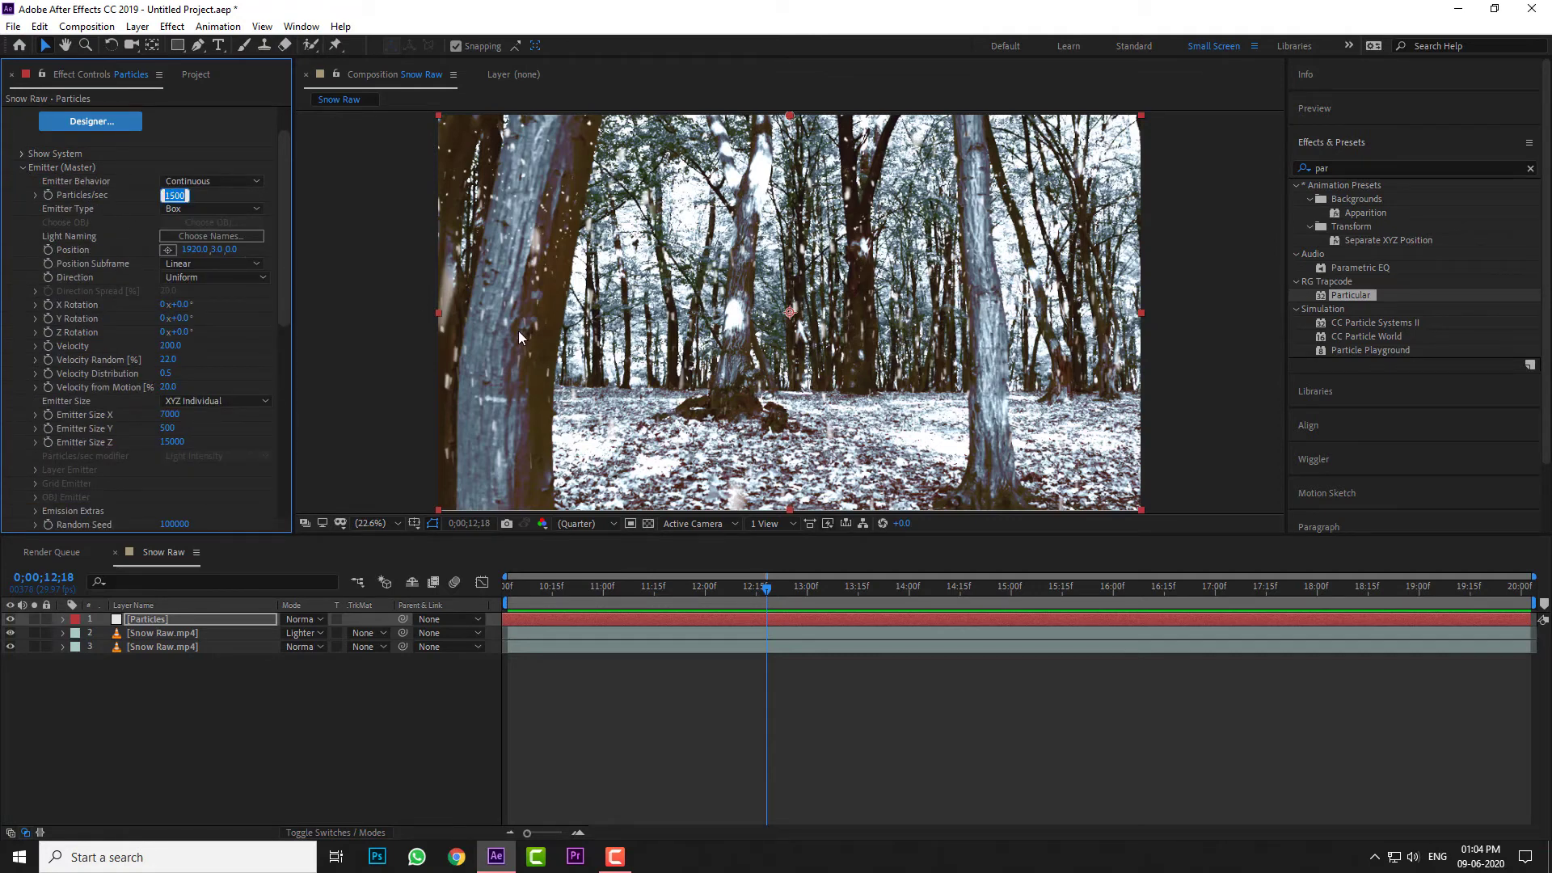
{"action": "type", "text": "1"}
{"action": "key", "text": "Return"}
Step: Widen Emitter Size X to 7250 and set Emitter Size Z to 11000, then check an earlier frame
{"action": "left_click_drag", "start_coordinate": [167, 359], "coordinate": [177, 360]}
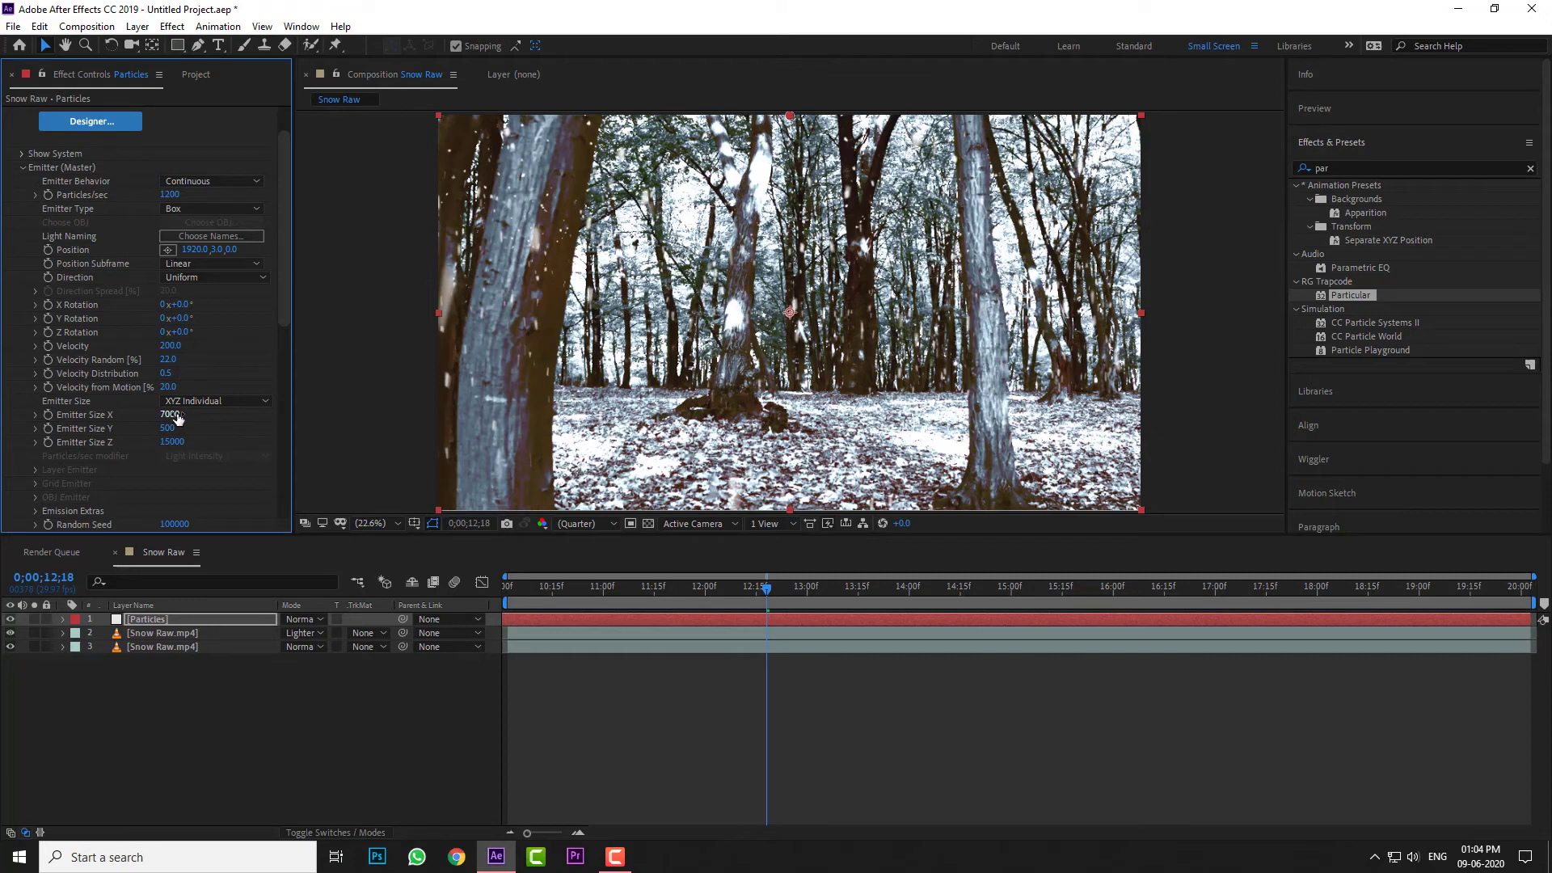
{"action": "left_click_drag", "start_coordinate": [207, 410], "coordinate": [380, 414]}
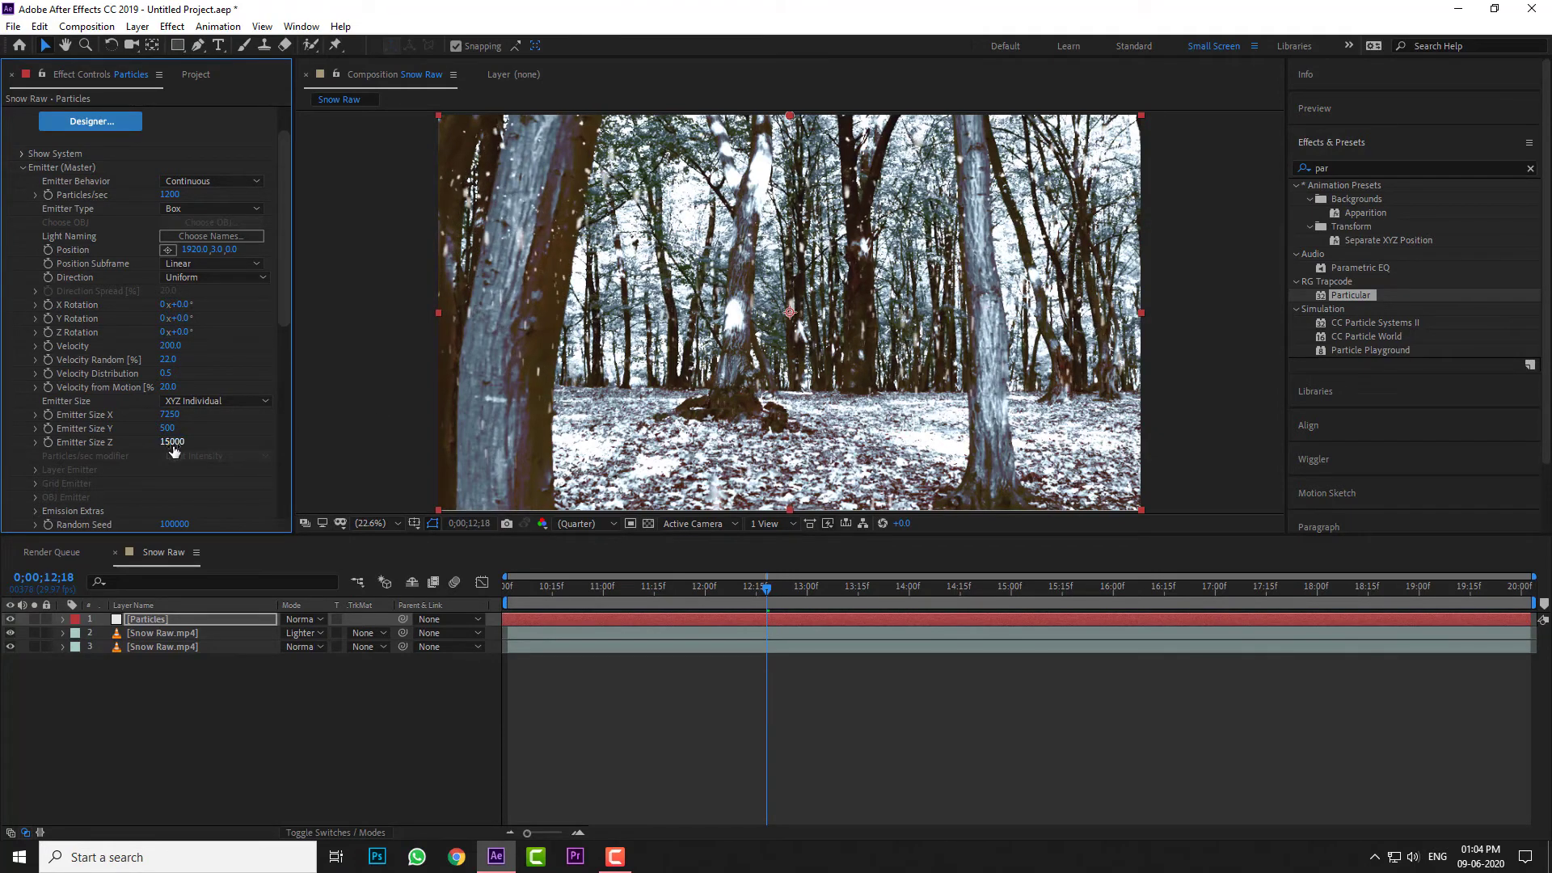
{"action": "left_click_drag", "start_coordinate": [171, 443], "coordinate": [143, 442]}
{"action": "left_click", "coordinate": [173, 442]}
{"action": "type", "text": "120"}
{"action": "key", "text": "Return"}
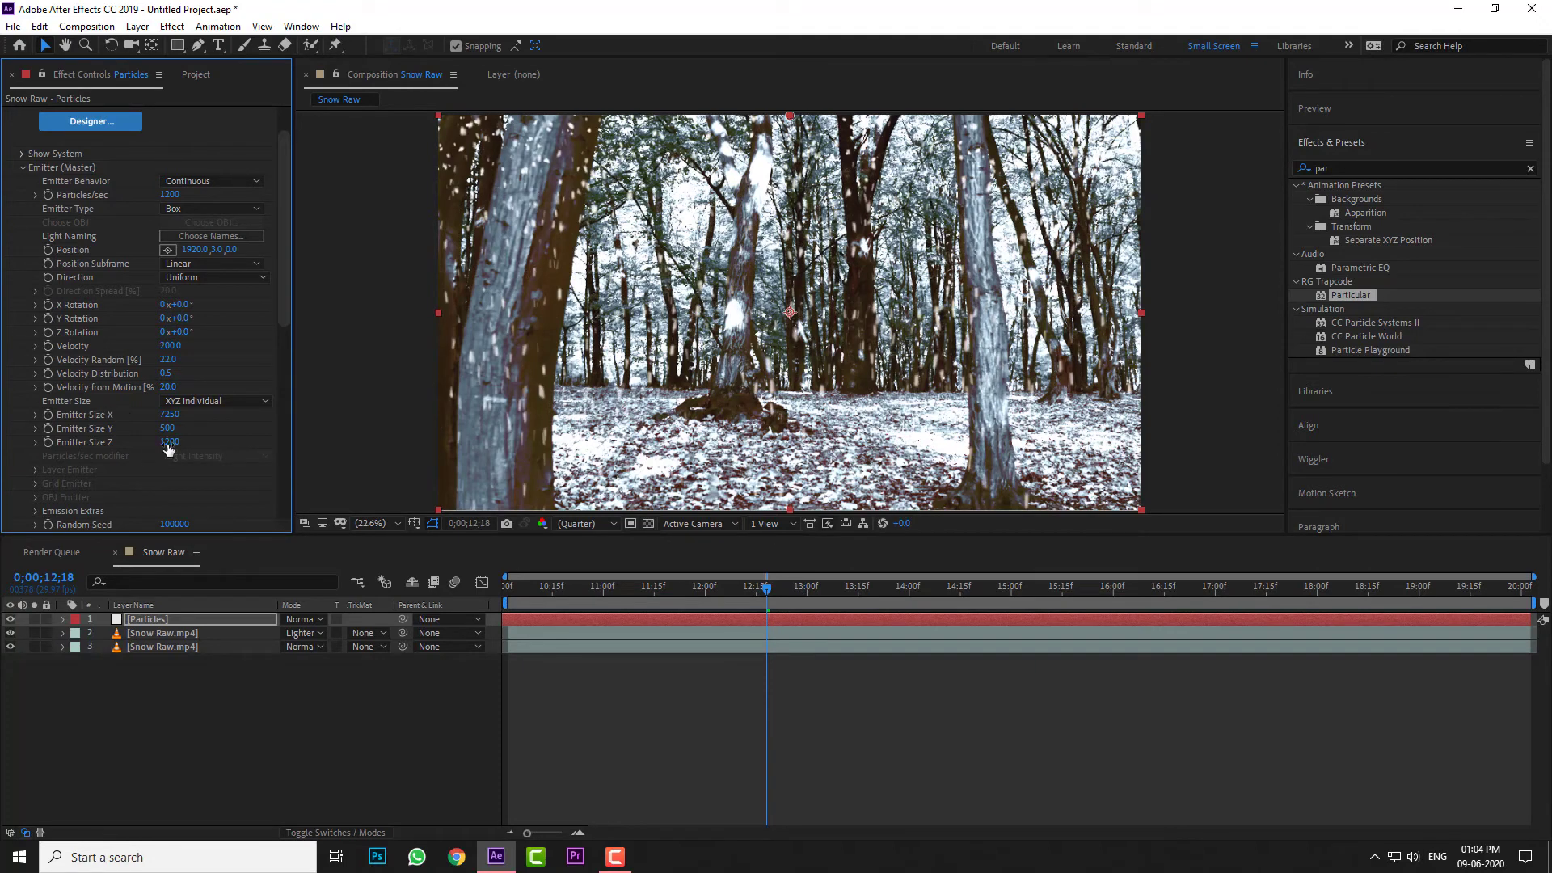
{"action": "left_click", "coordinate": [173, 443]}
{"action": "type", "text": "1000"}
{"action": "key", "text": "Return"}
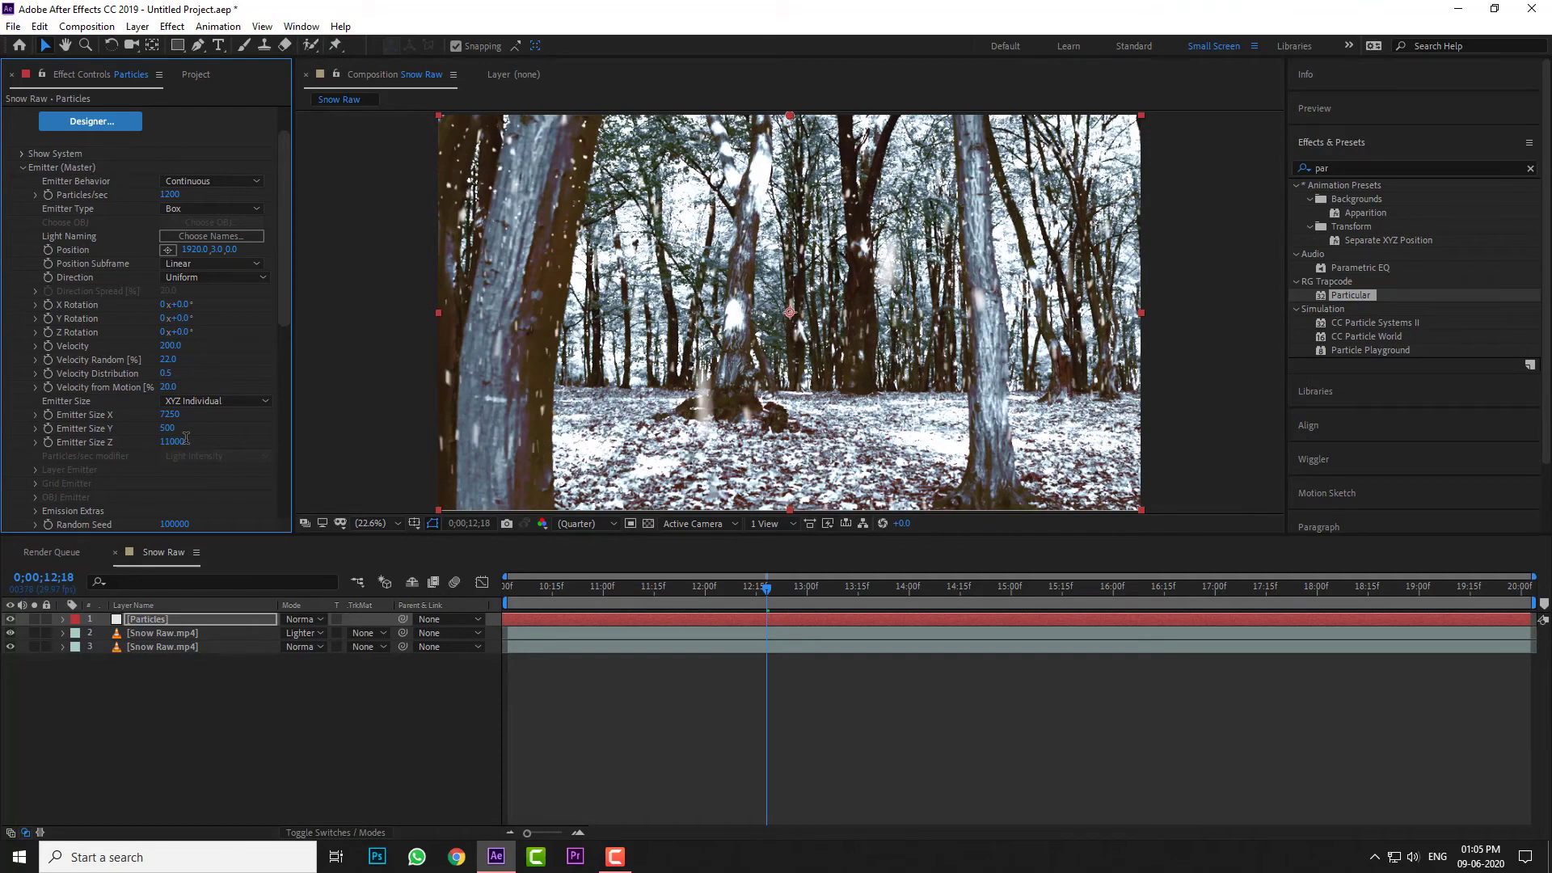
{"action": "left_click_drag", "start_coordinate": [766, 589], "coordinate": [512, 593]}
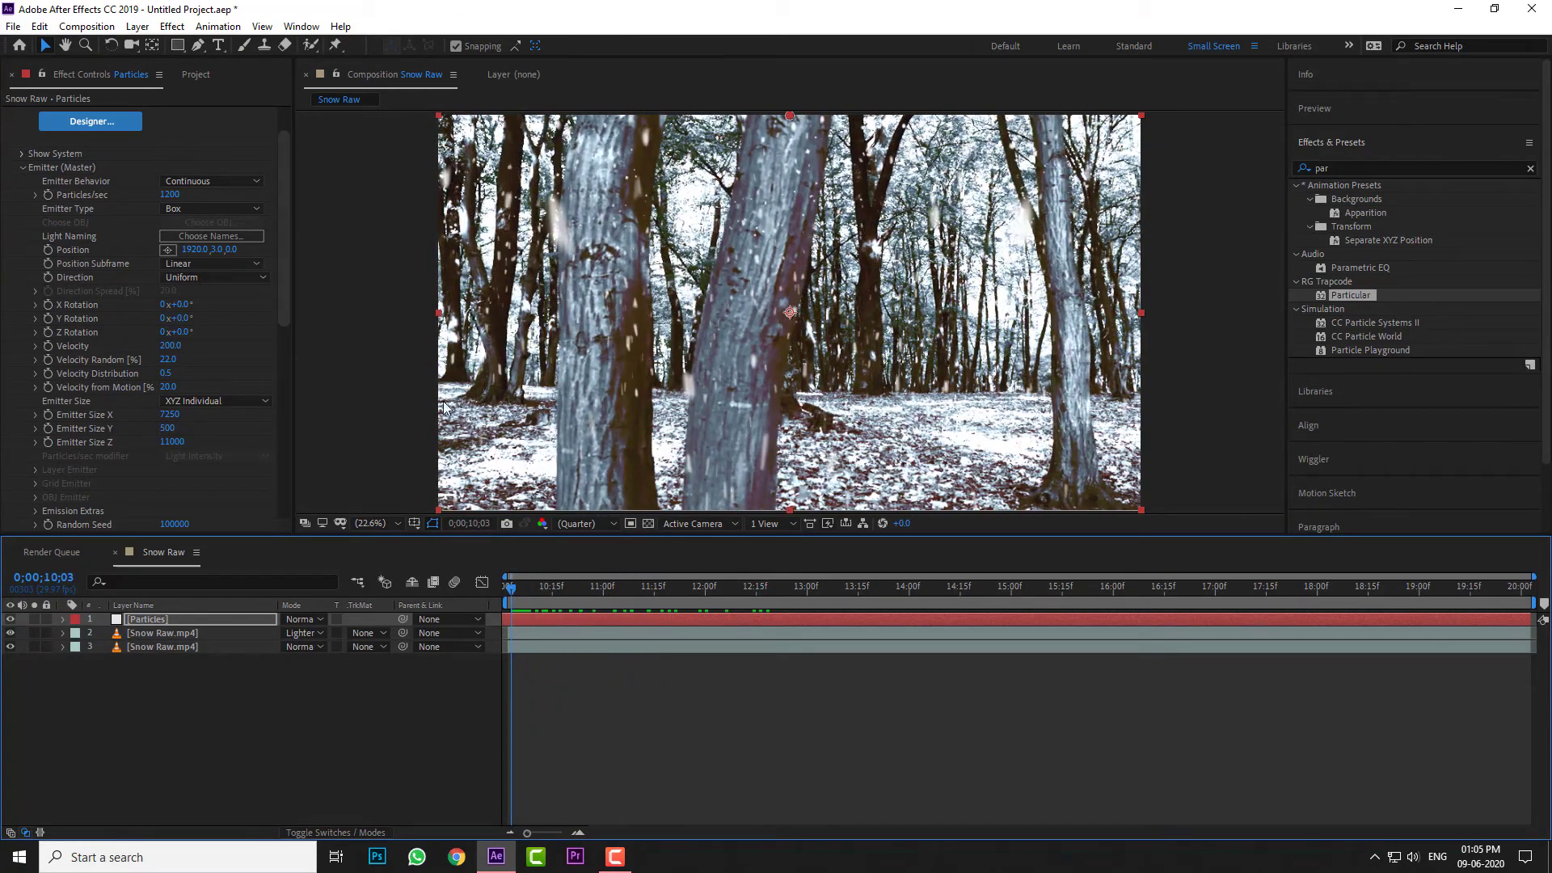
Step: Set Air Wind X to 150 and Wind Z to -15, then preview the drifting snow
{"action": "left_click", "coordinate": [25, 167]}
{"action": "left_click", "coordinate": [24, 181]}
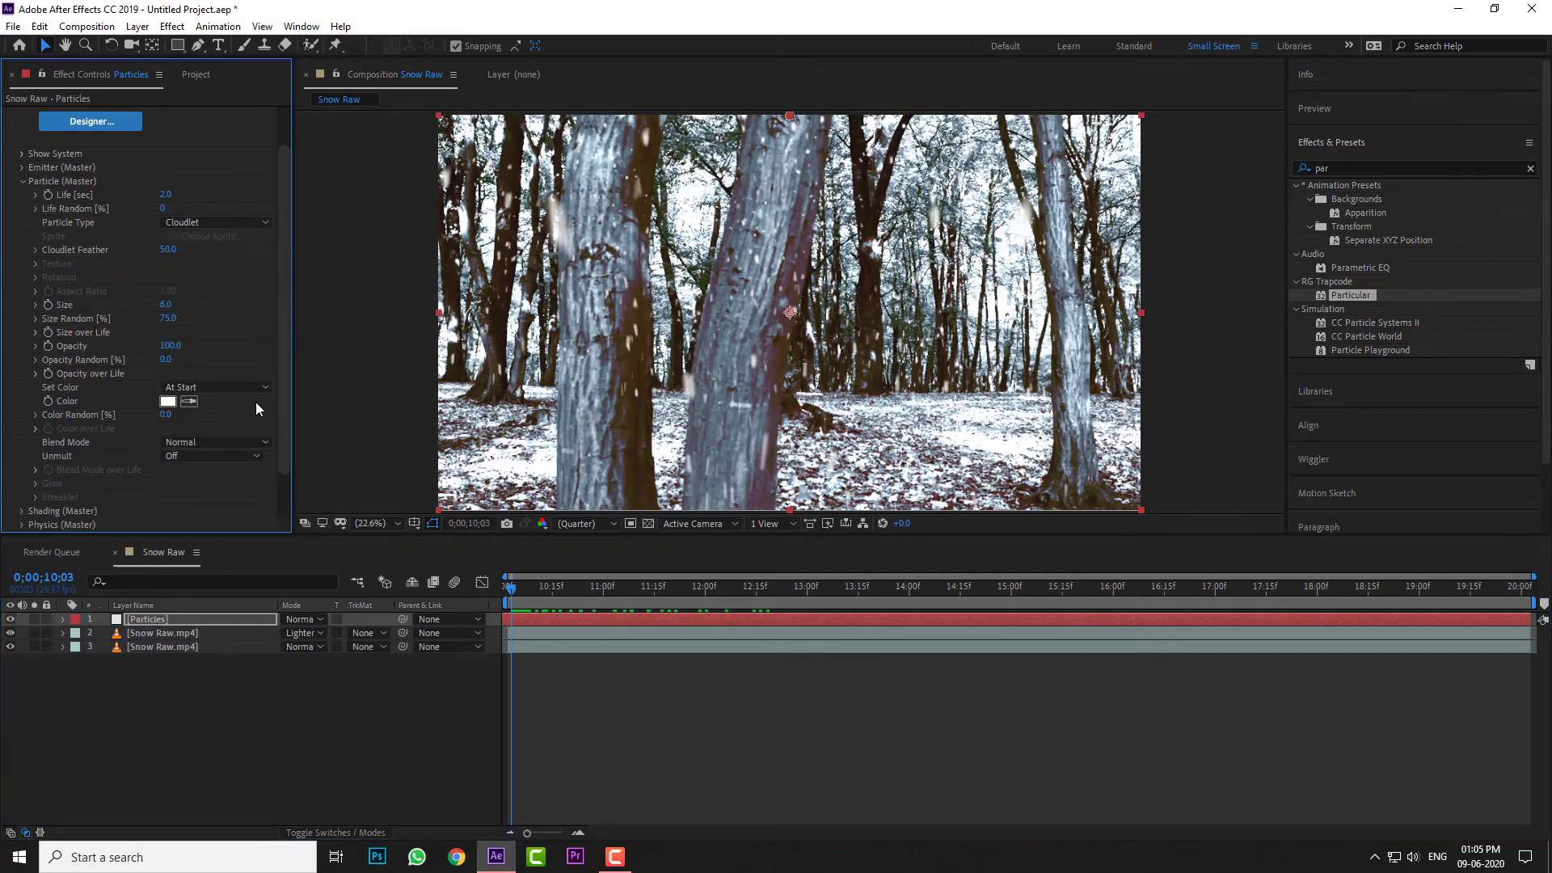
{"action": "left_click", "coordinate": [24, 182]}
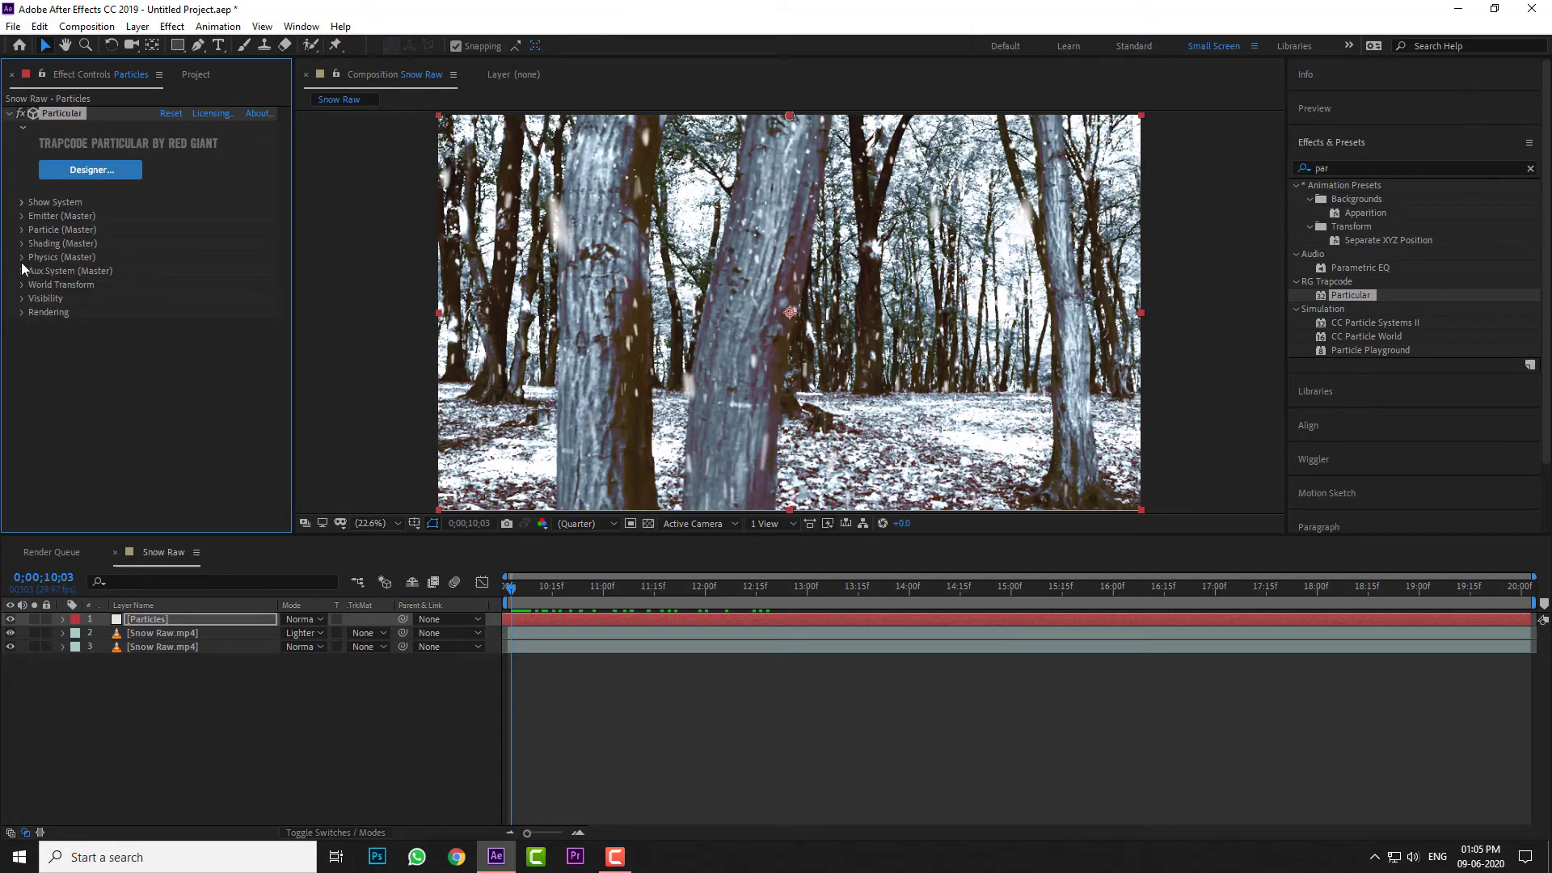
{"action": "left_click", "coordinate": [21, 257]}
{"action": "scroll", "coordinate": [45, 331], "scroll_direction": "down", "scroll_amount": 4}
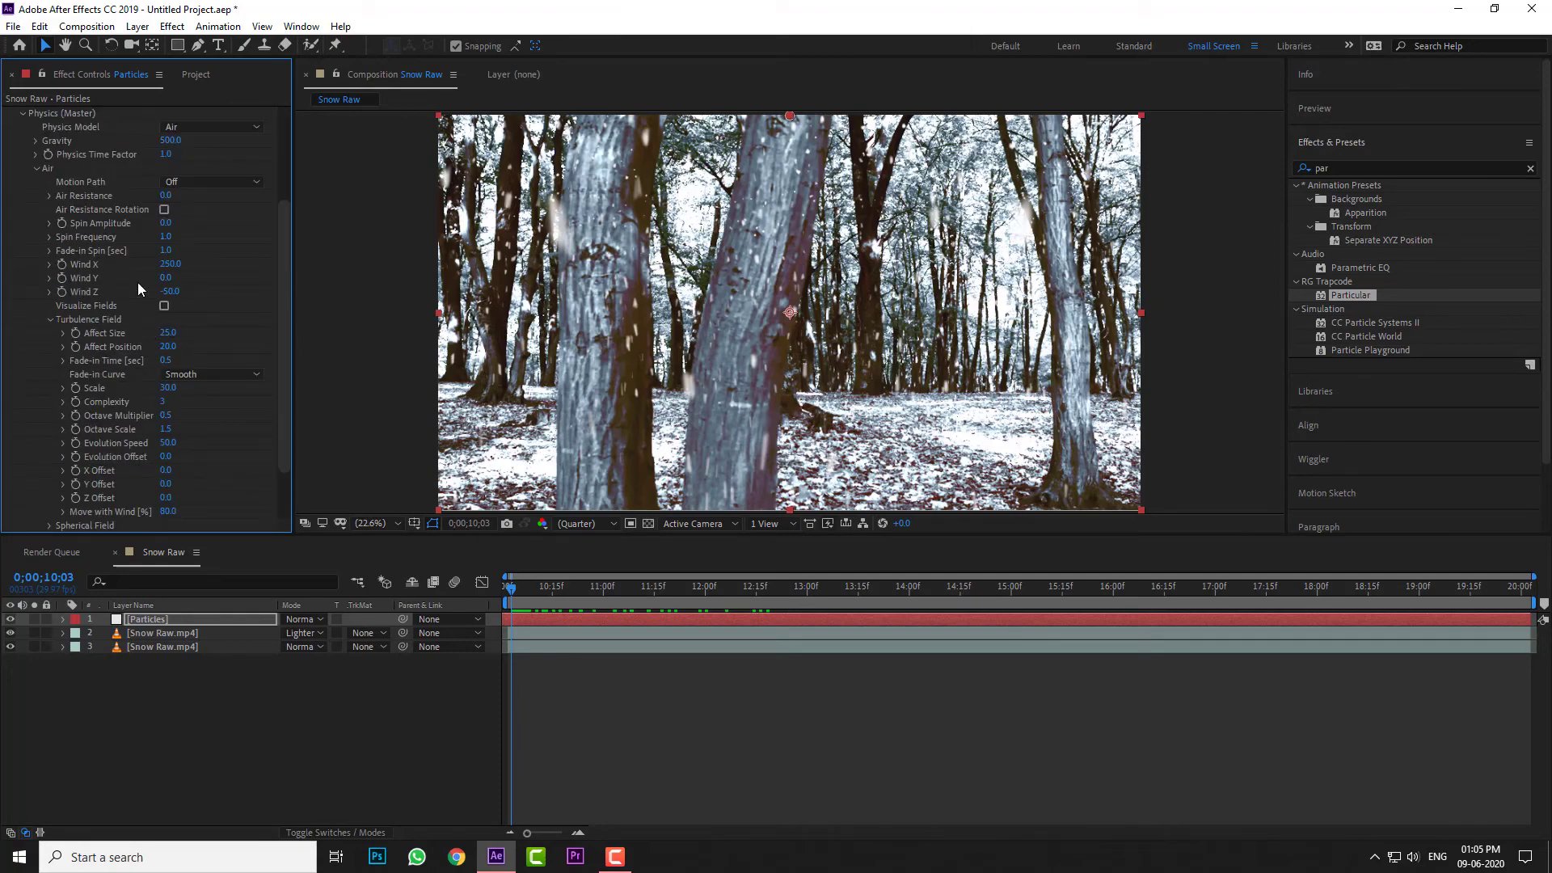
{"action": "left_click_drag", "start_coordinate": [166, 263], "coordinate": [210, 264]}
{"action": "left_click", "coordinate": [170, 291]}
{"action": "type", "text": "-72"}
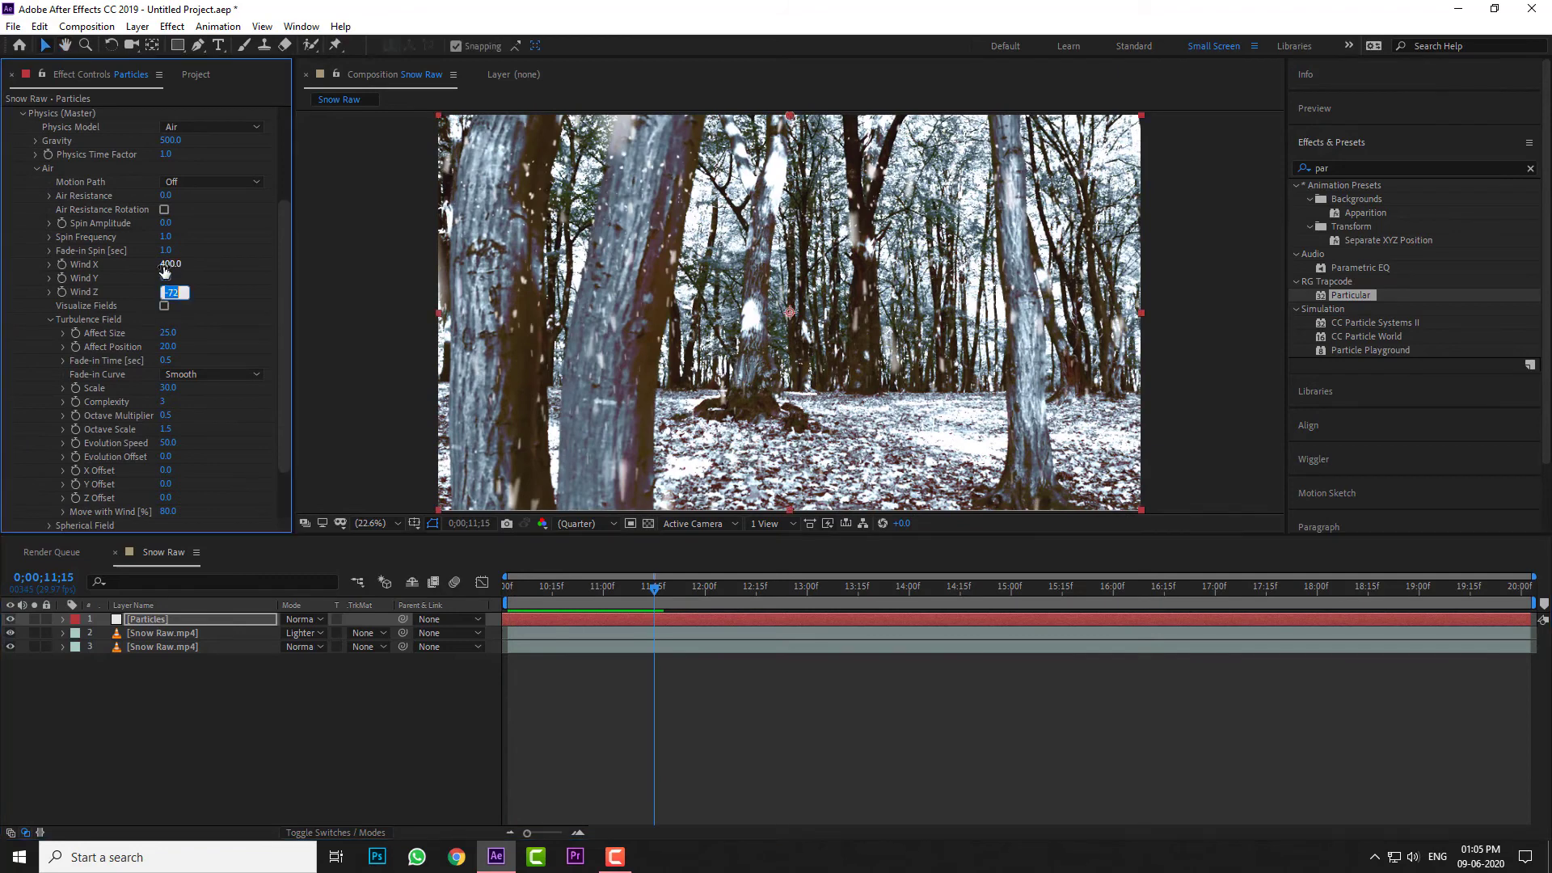
{"action": "left_click", "coordinate": [166, 265]}
{"action": "type", "text": "150"}
{"action": "key", "text": "Return"}
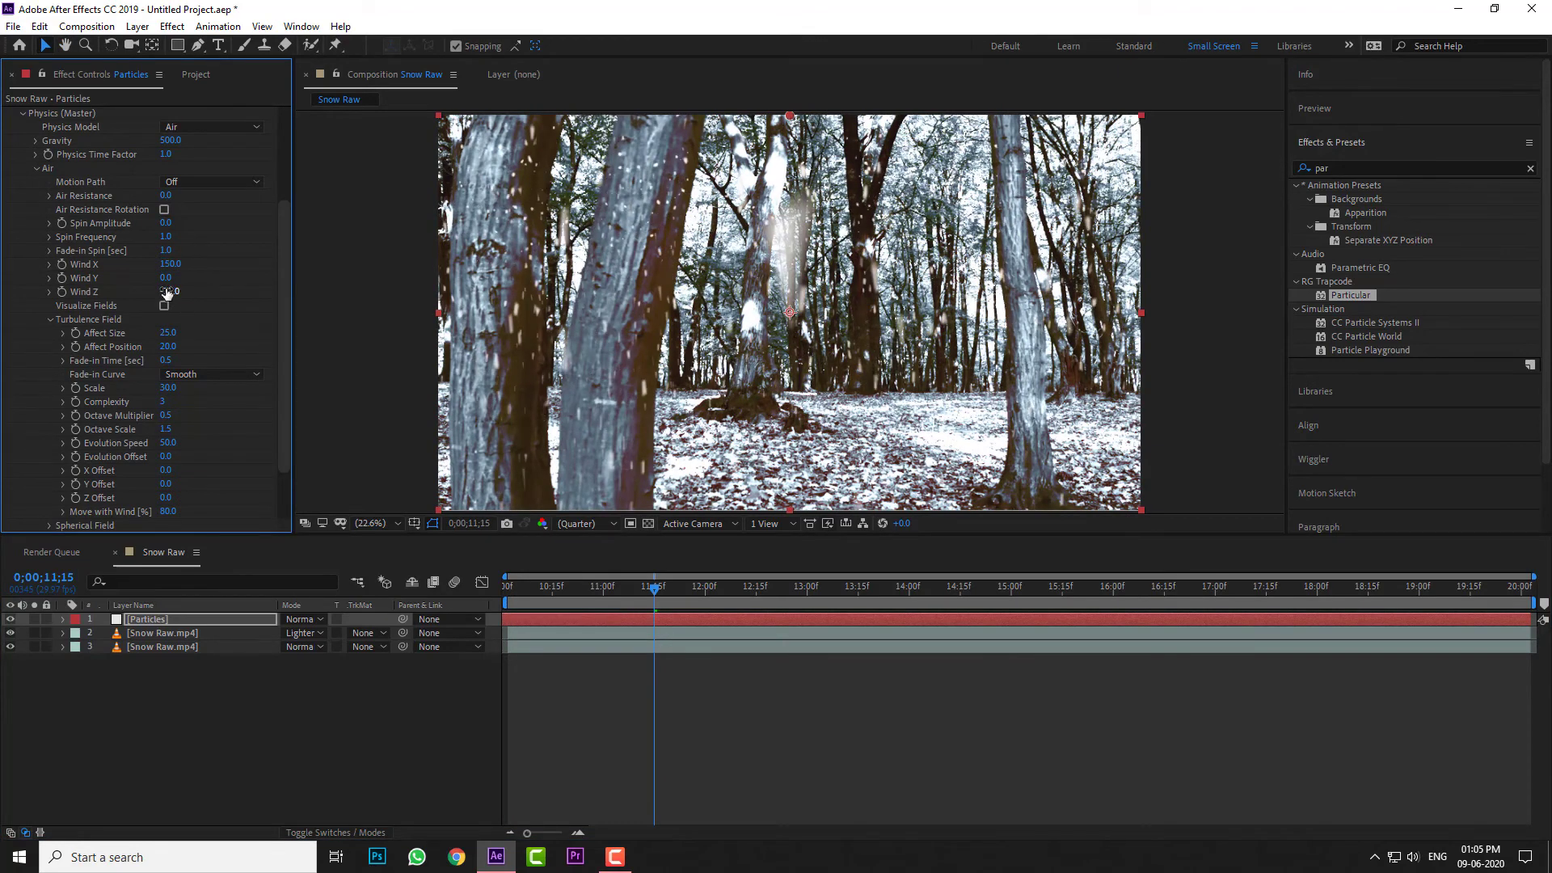
{"action": "left_click", "coordinate": [167, 292]}
{"action": "type", "text": "-15"}
{"action": "key", "text": "Return"}
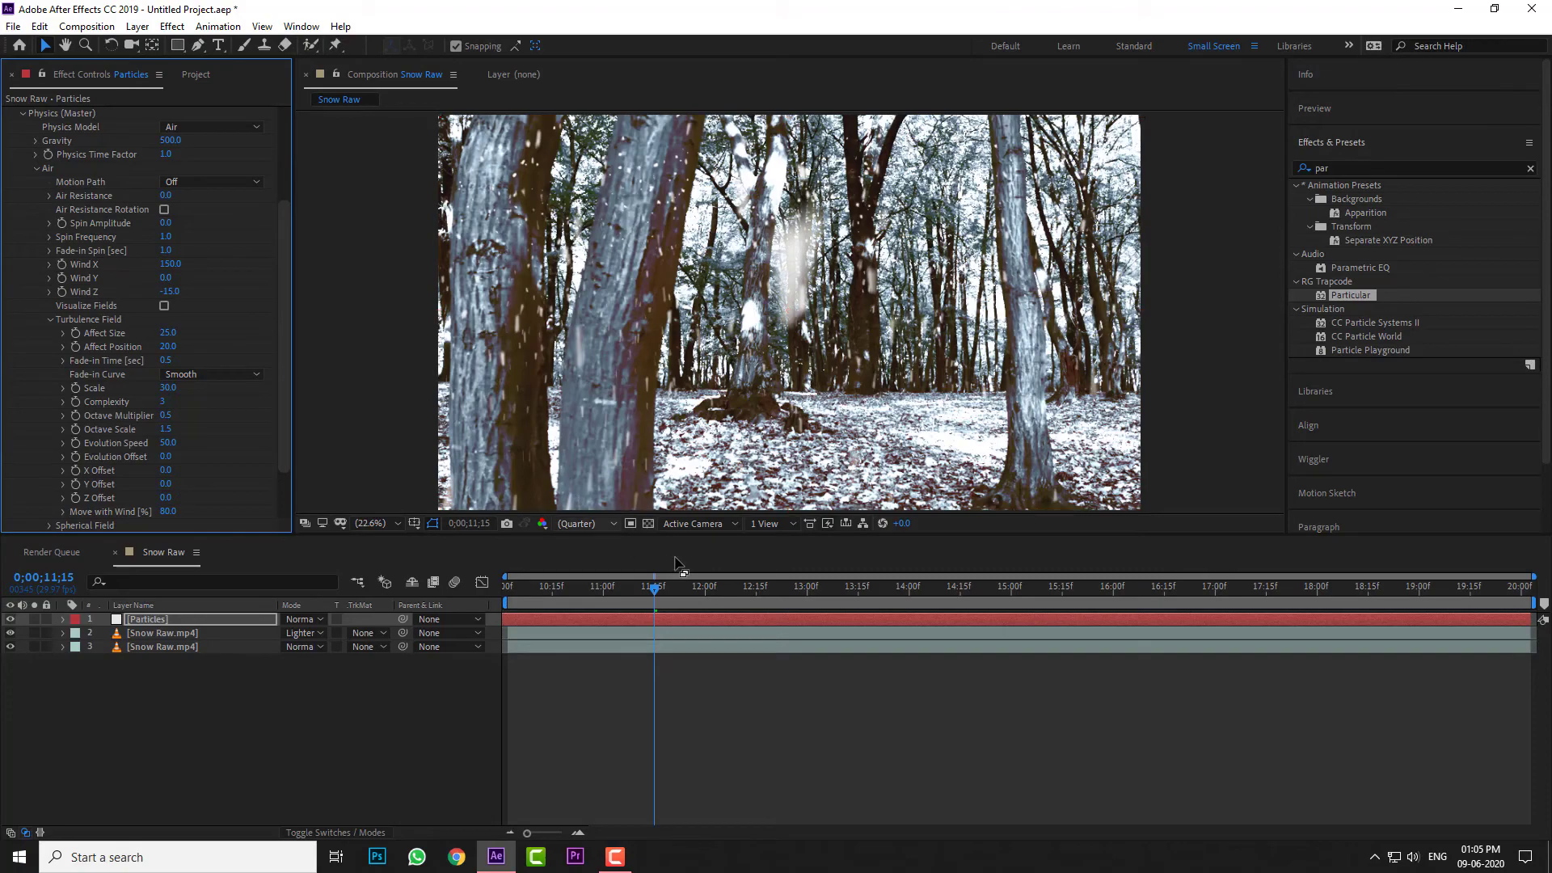
{"action": "key", "text": "space"}
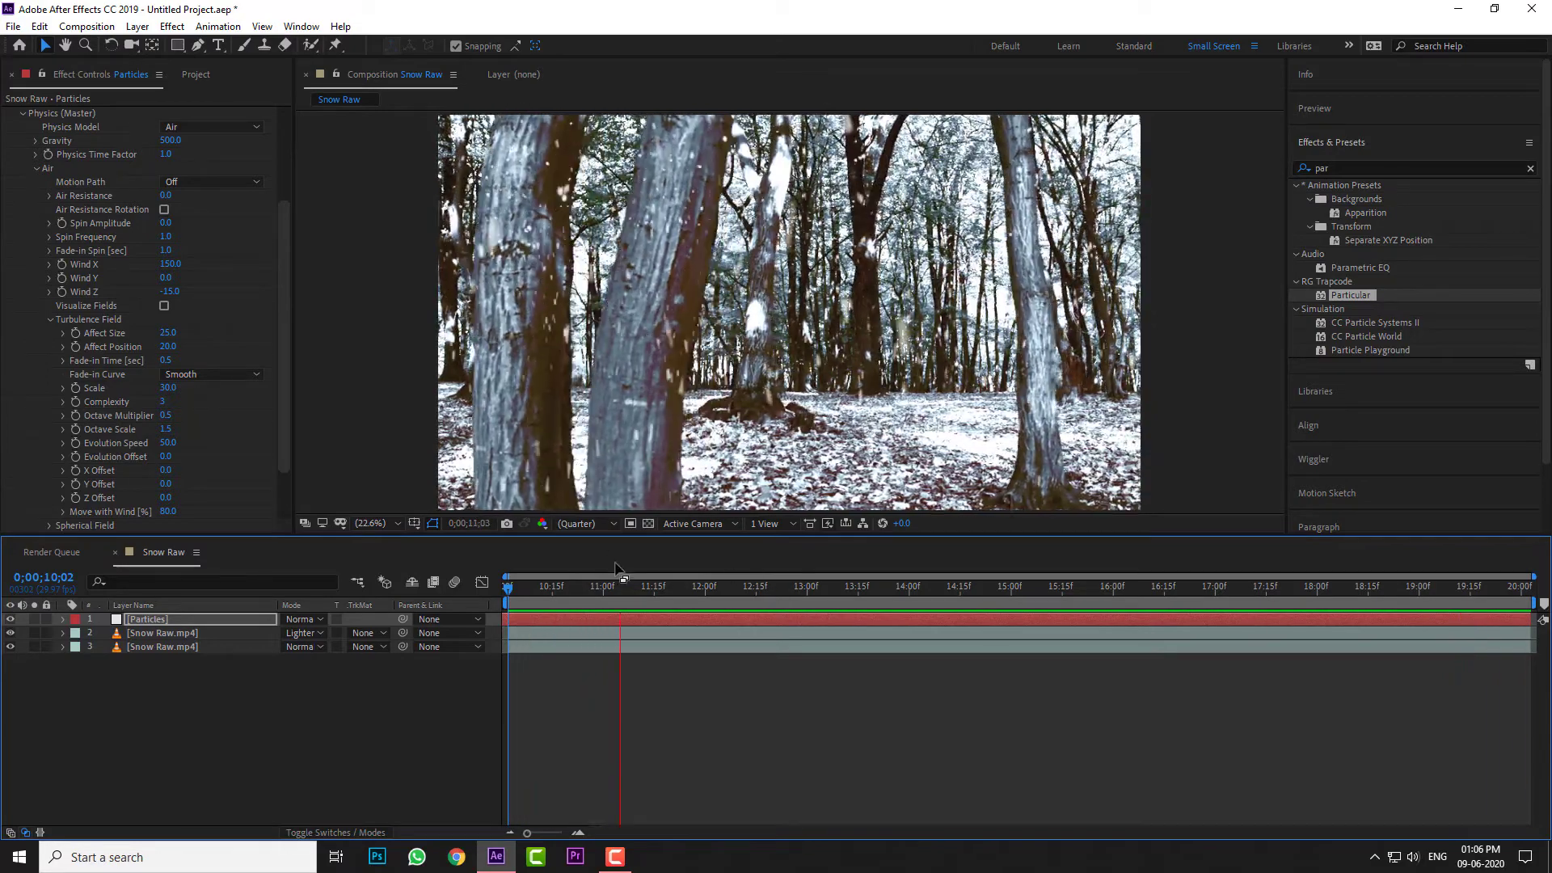
Step: Add a Two-Node 'Camera 1' layer with a 17.50 mm focal length to Snow Raw
{"action": "left_click_drag", "start_coordinate": [589, 588], "coordinate": [518, 596]}
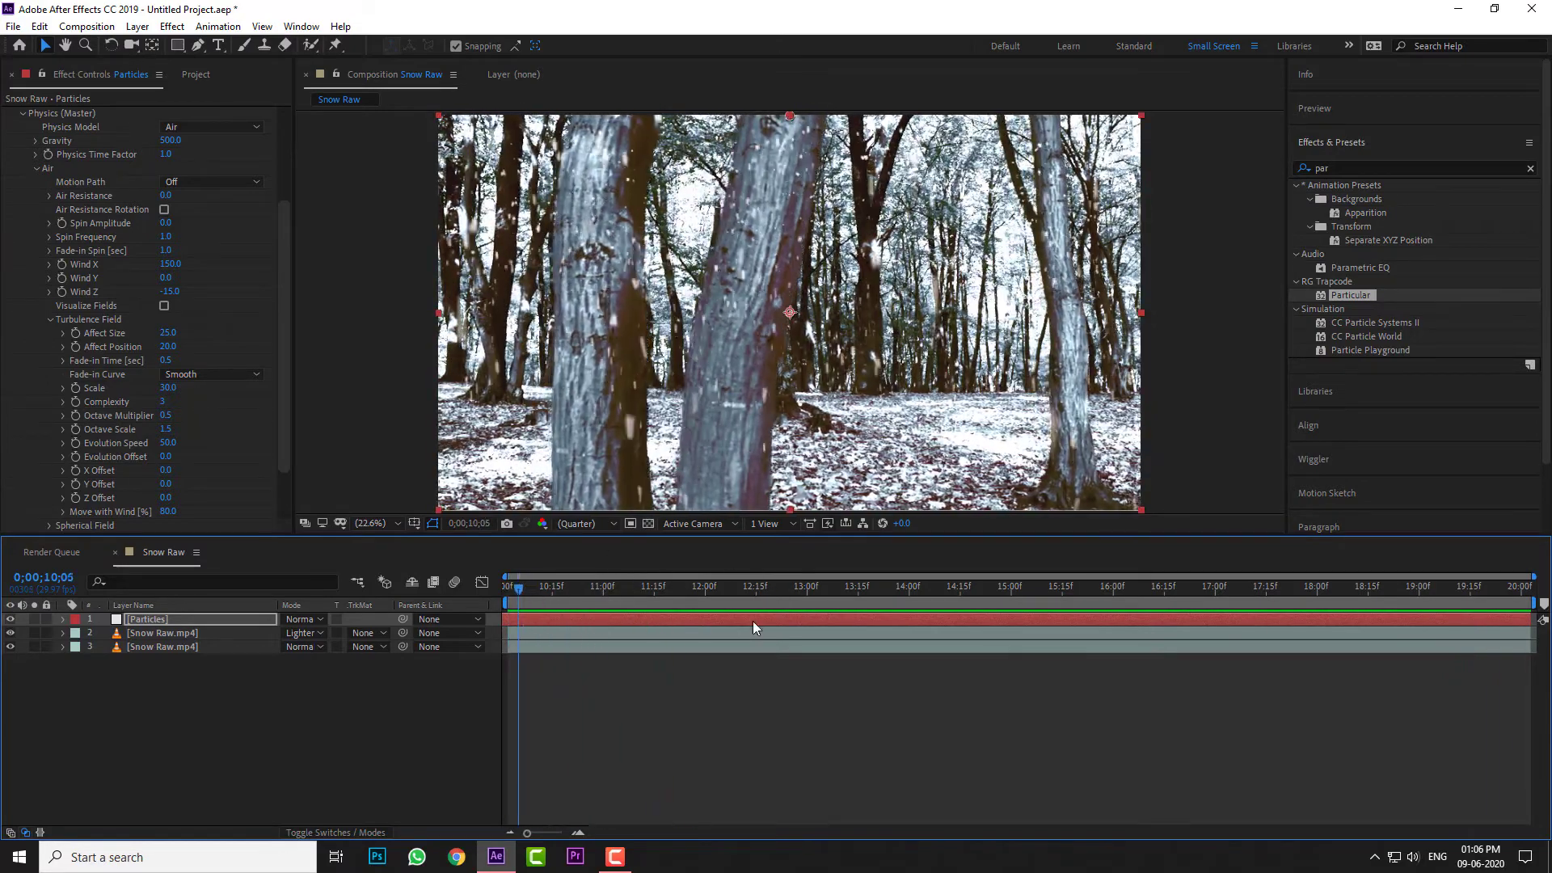
{"action": "right_click", "coordinate": [287, 698]}
{"action": "mouse_move", "coordinate": [366, 522]}
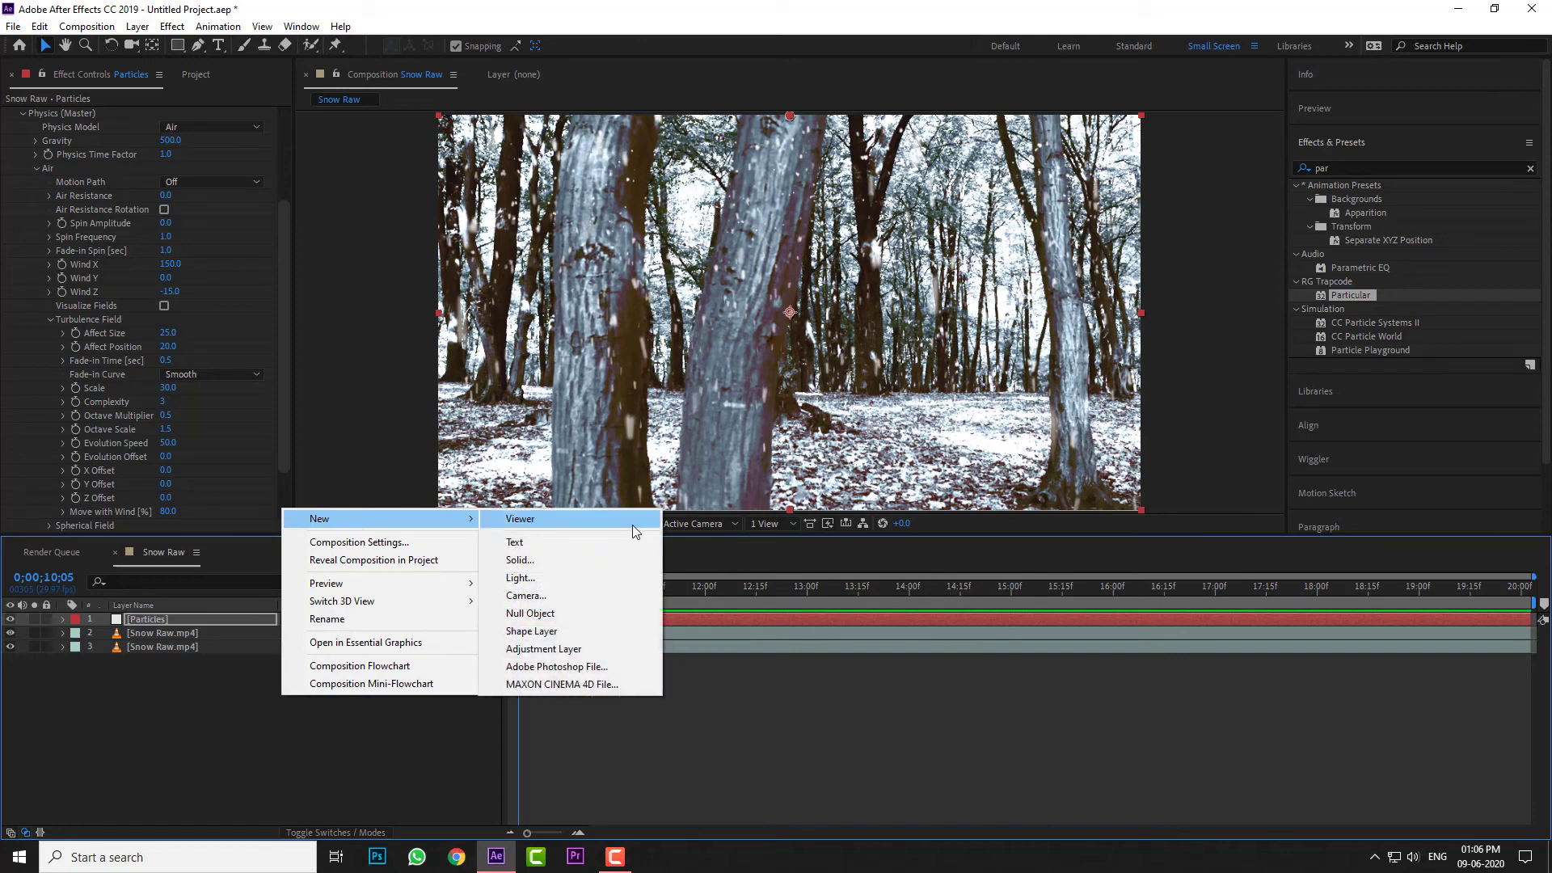
{"action": "left_click", "coordinate": [569, 600]}
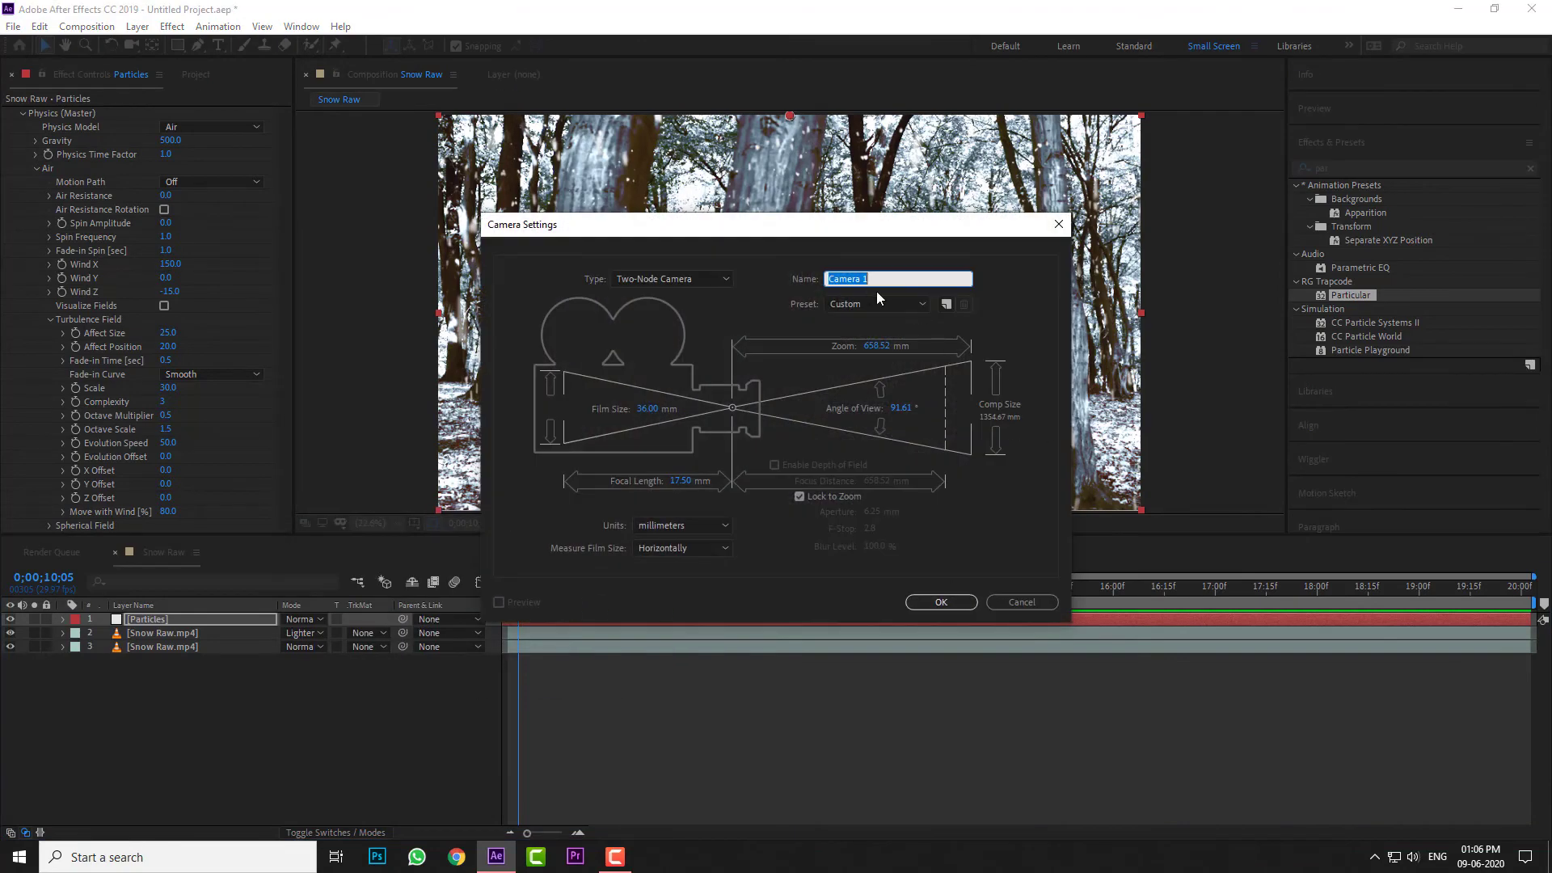
{"action": "left_click", "coordinate": [941, 602]}
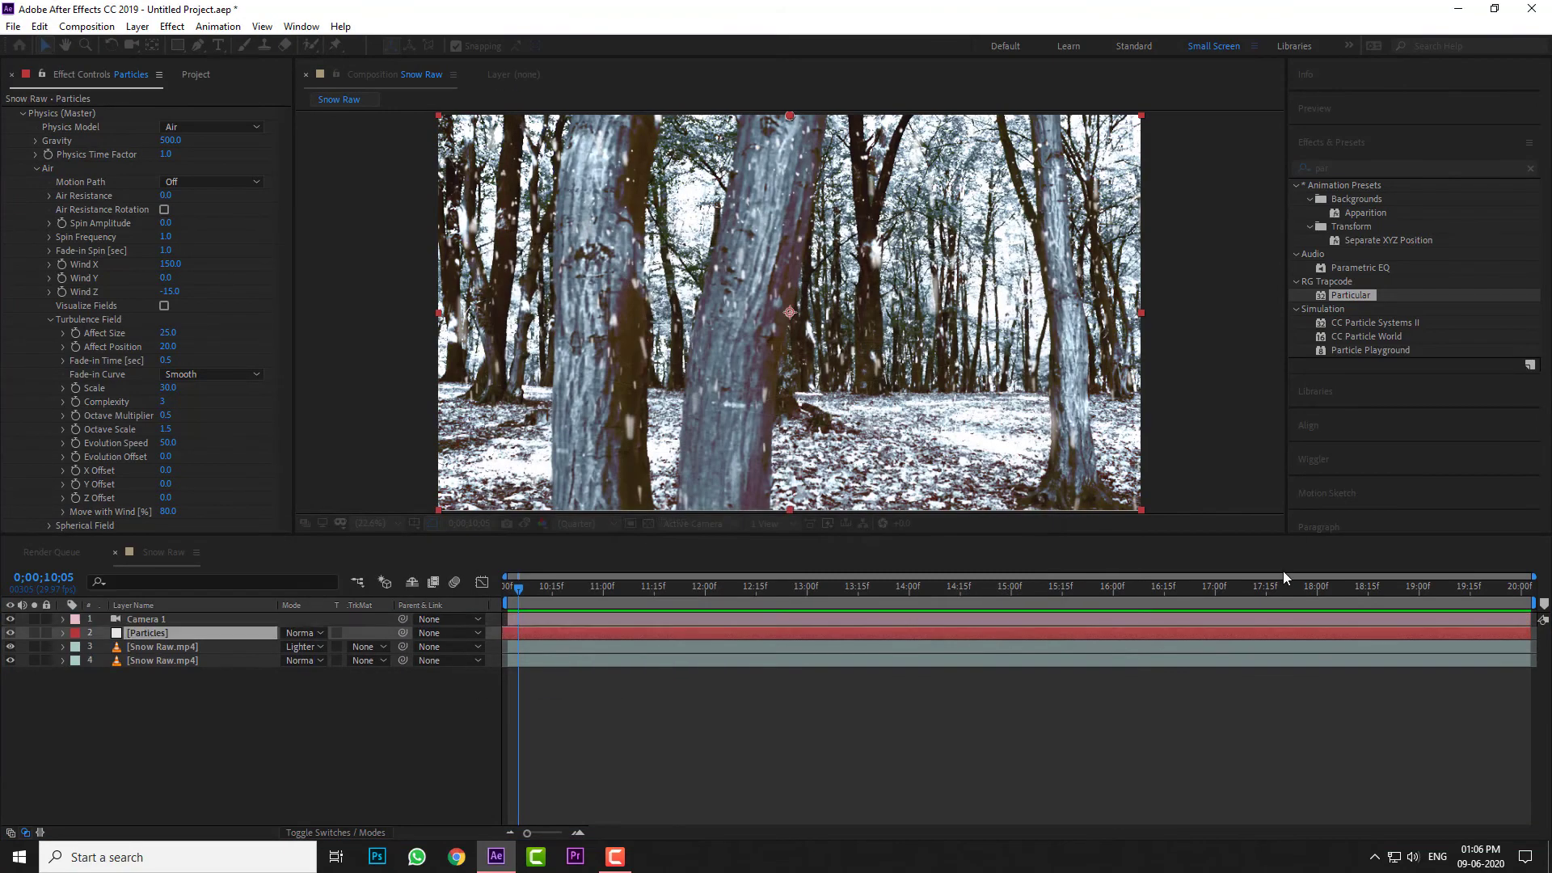
{"action": "left_click_drag", "start_coordinate": [582, 584], "coordinate": [572, 586]}
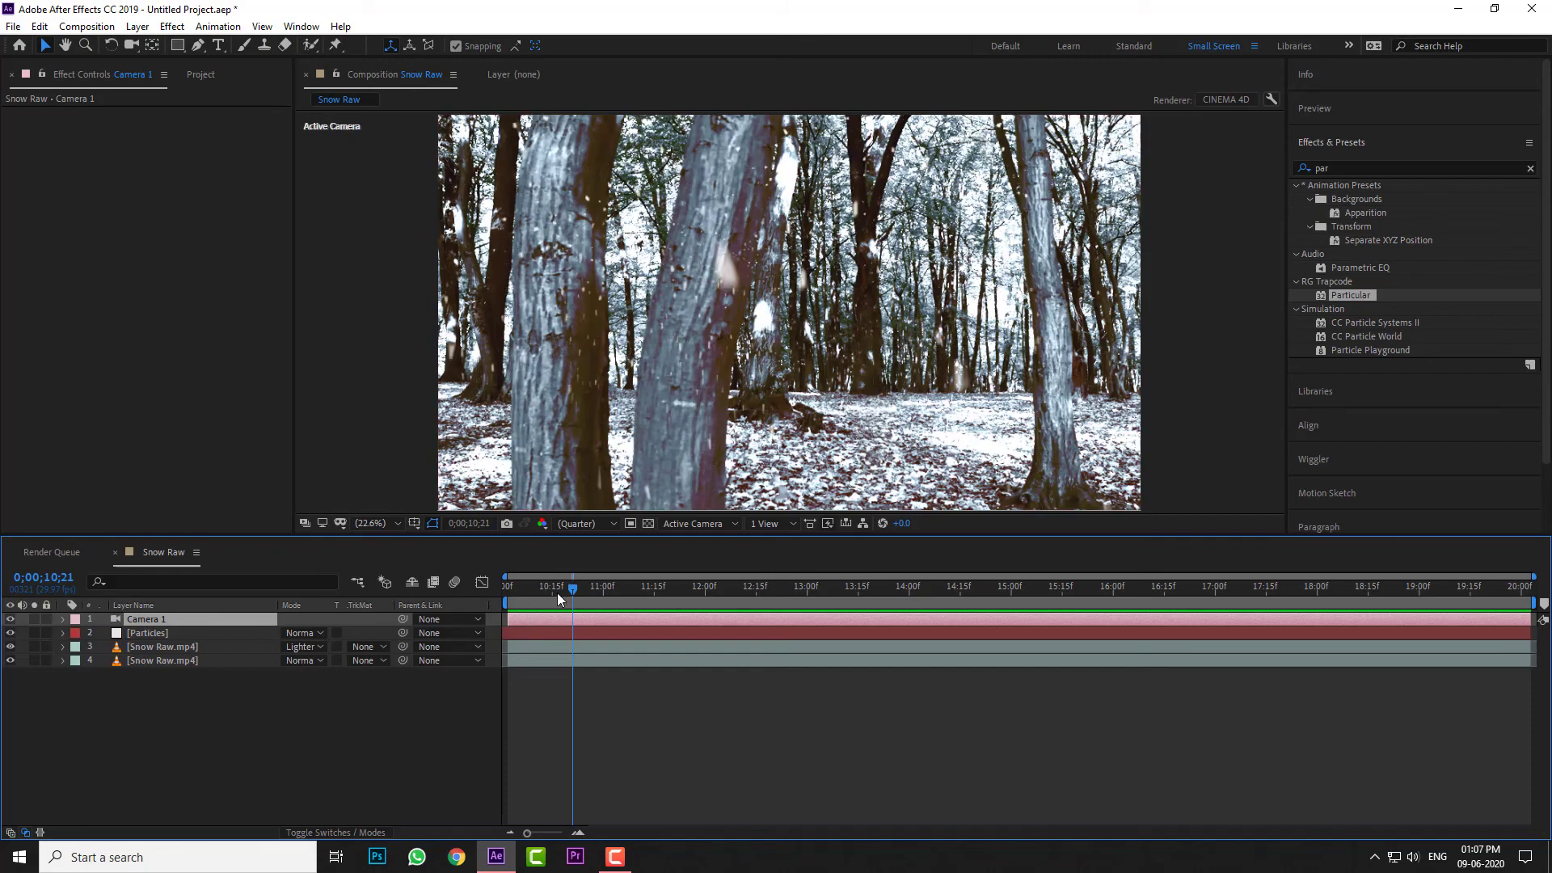
{"action": "mouse_move", "coordinate": [569, 592]}
{"action": "left_mouse_down"}
{"action": "mouse_move", "coordinate": [1313, 663]}
{"action": "mouse_move", "coordinate": [847, 624]}
{"action": "mouse_move", "coordinate": [507, 623]}
{"action": "left_mouse_up"}
{"action": "key", "text": "space"}
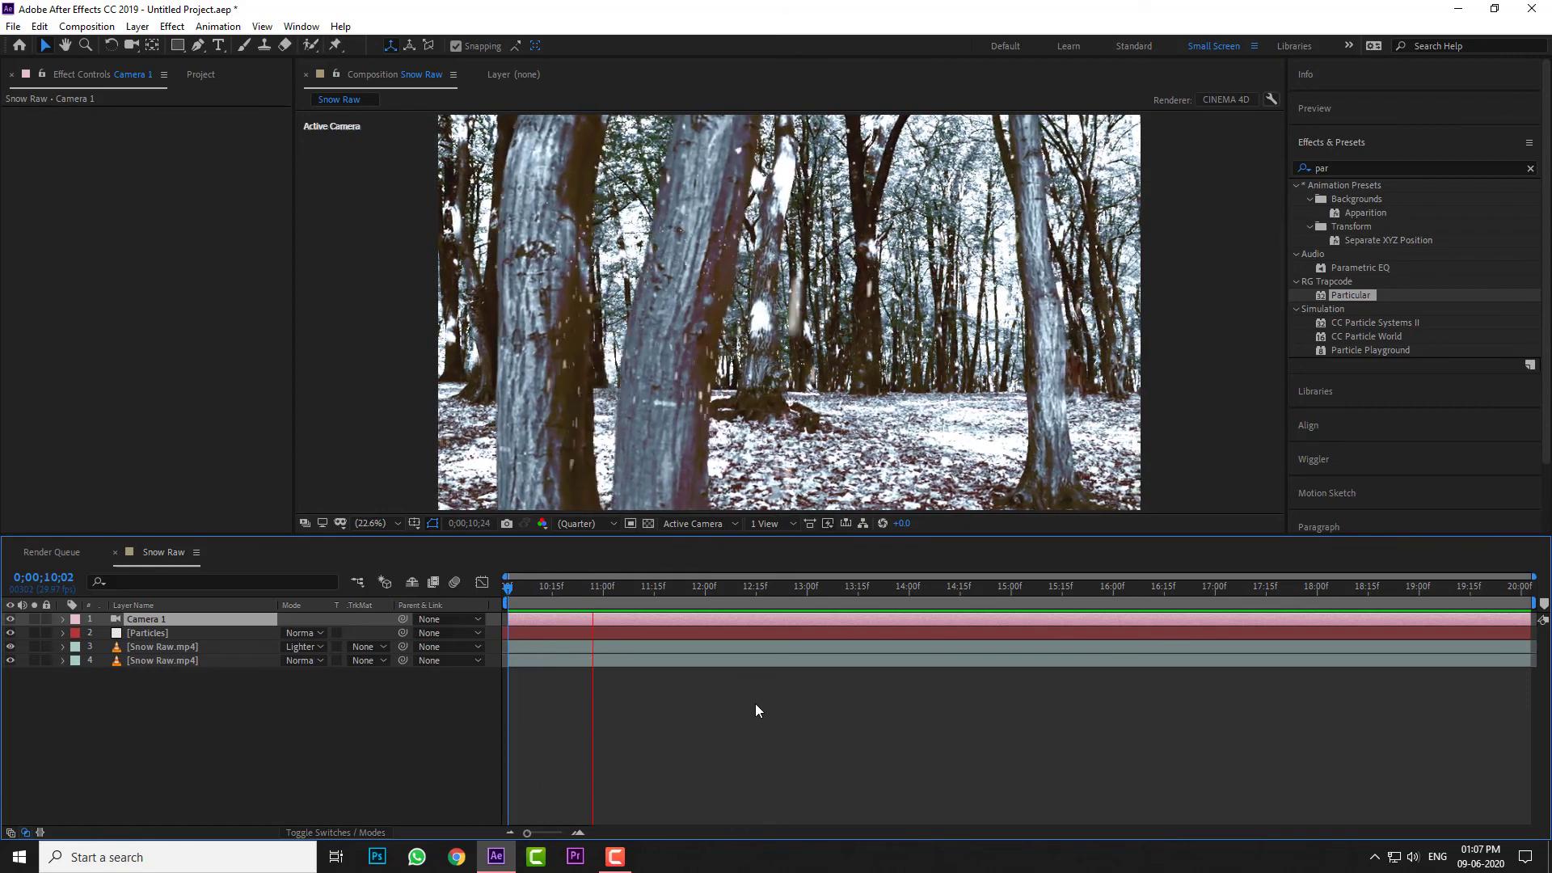